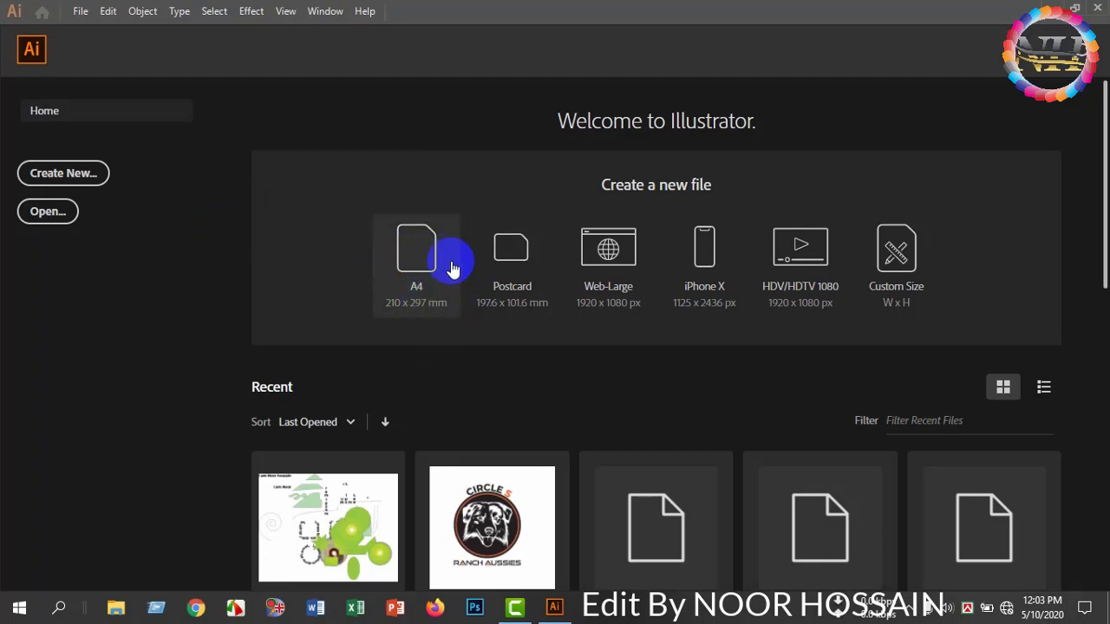
Start a new blank document from the A4 preset on the Welcome screen.
{"action": "left_click", "coordinate": [421, 276]}
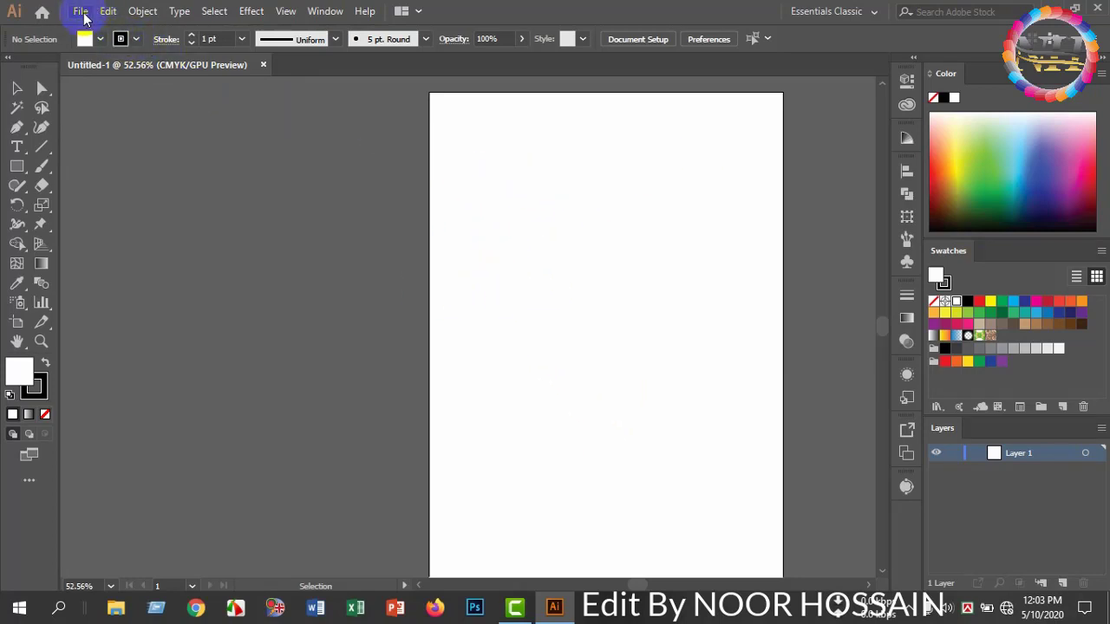
{"action": "left_click", "coordinate": [483, 97]}
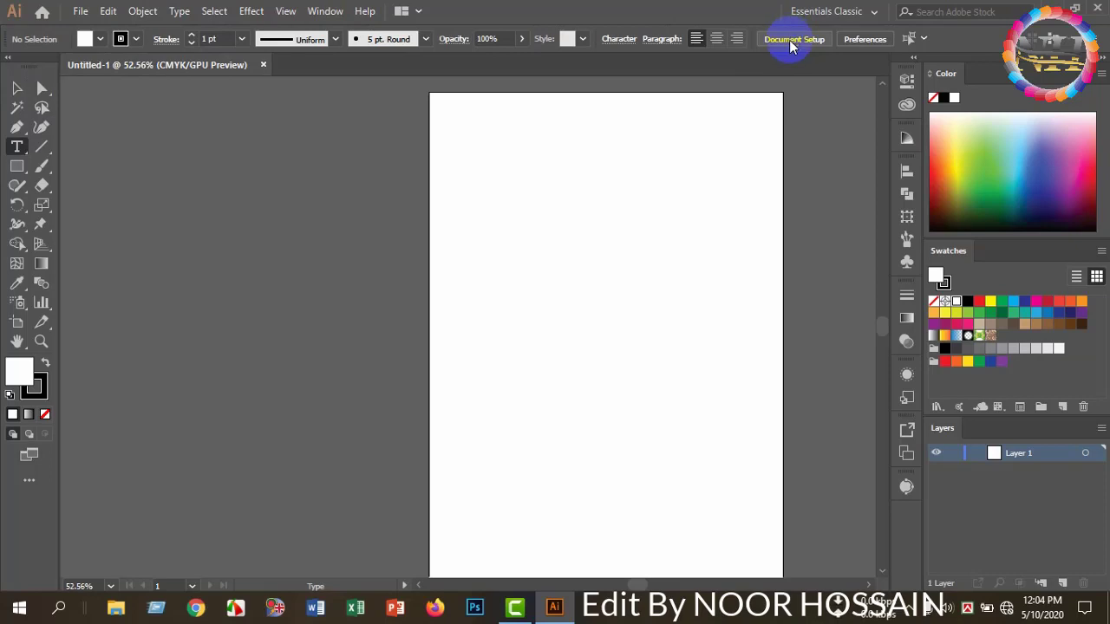
Expand and collapse both panel docks, then briefly show the Pathfinder panel.
{"action": "left_click", "coordinate": [909, 59]}
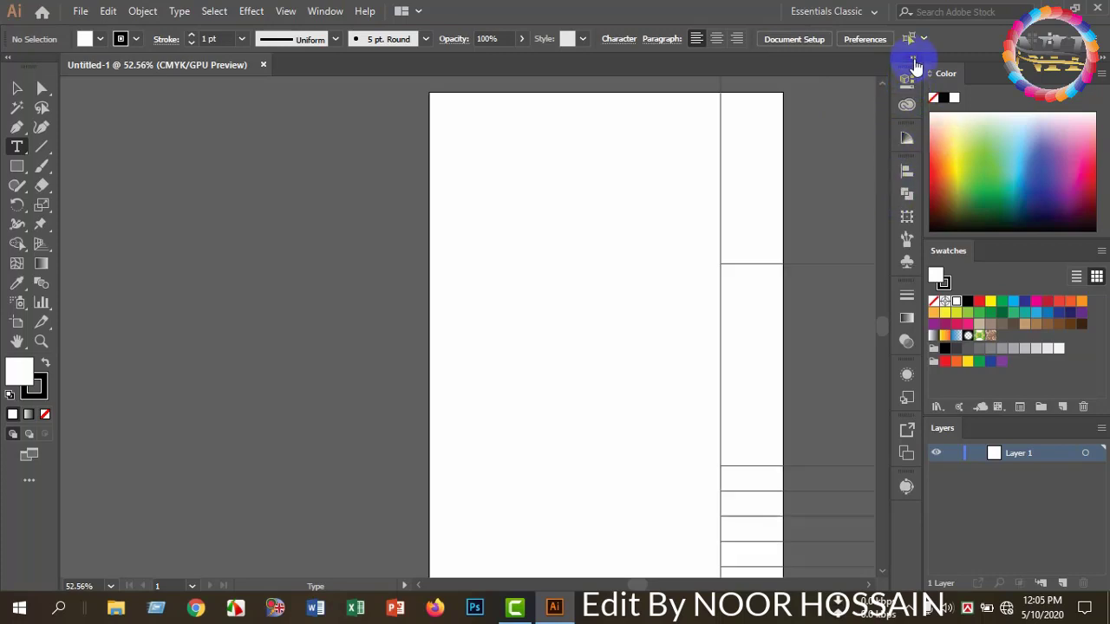
{"action": "left_click", "coordinate": [912, 58]}
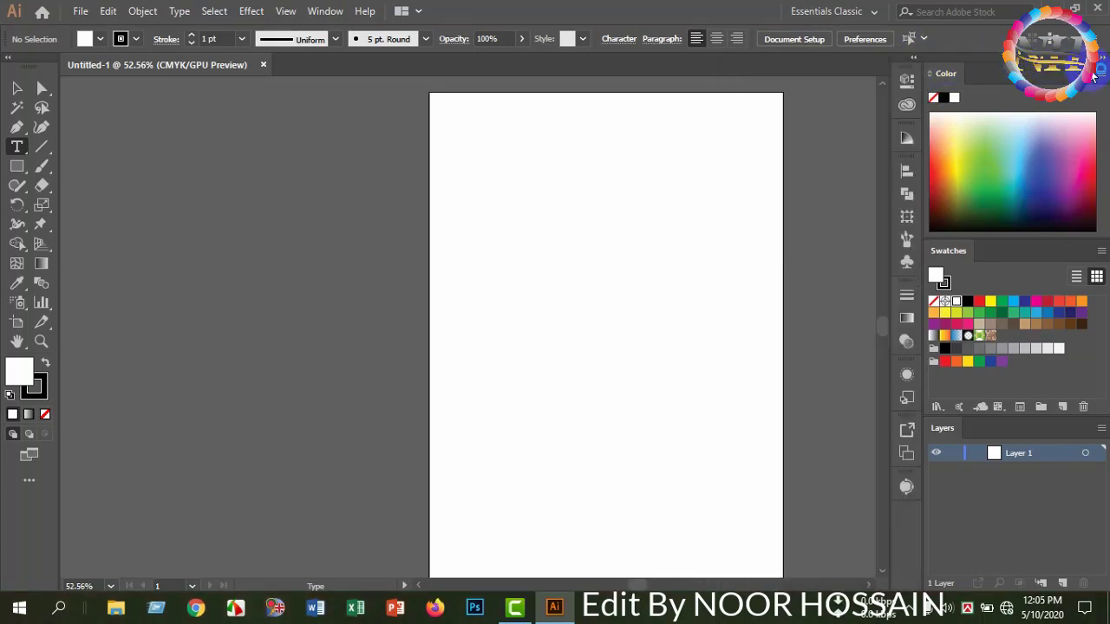
{"action": "left_click", "coordinate": [1101, 61]}
{"action": "left_click", "coordinate": [1103, 61]}
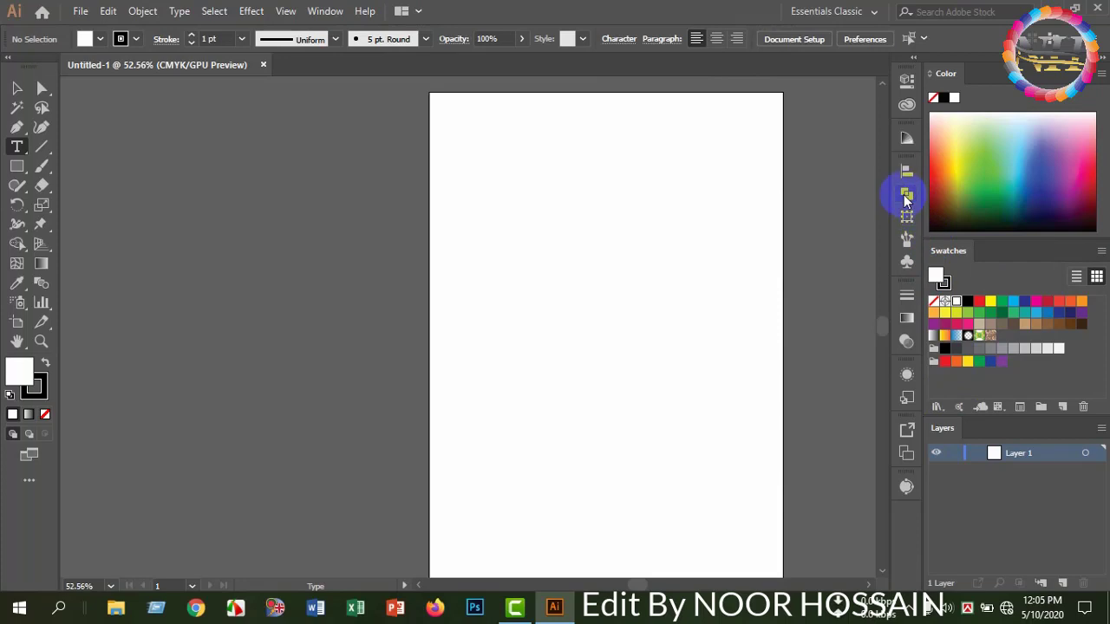
{"action": "left_click", "coordinate": [903, 194]}
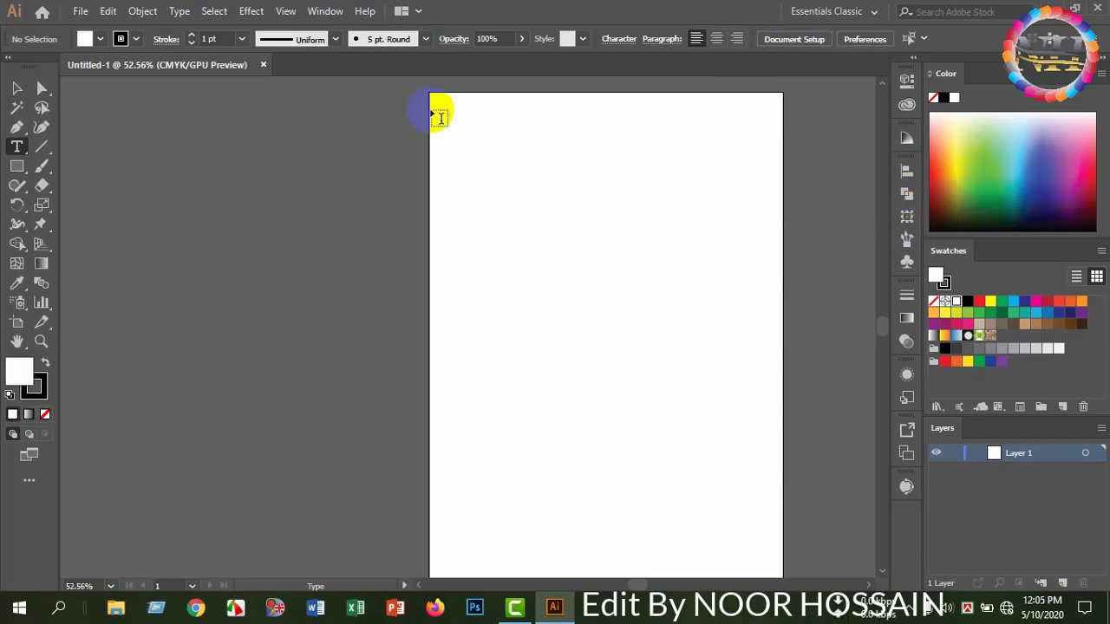
Hide and reshow the Layers panel from the Window menu, leaving the menu open.
{"action": "left_click", "coordinate": [322, 11]}
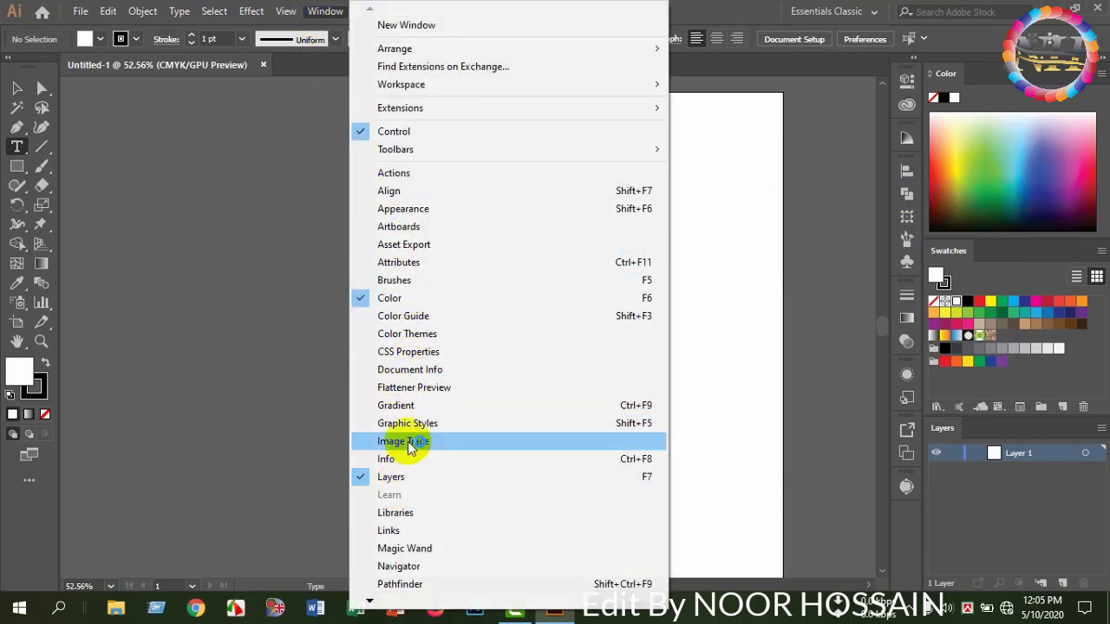
{"action": "left_click", "coordinate": [396, 477]}
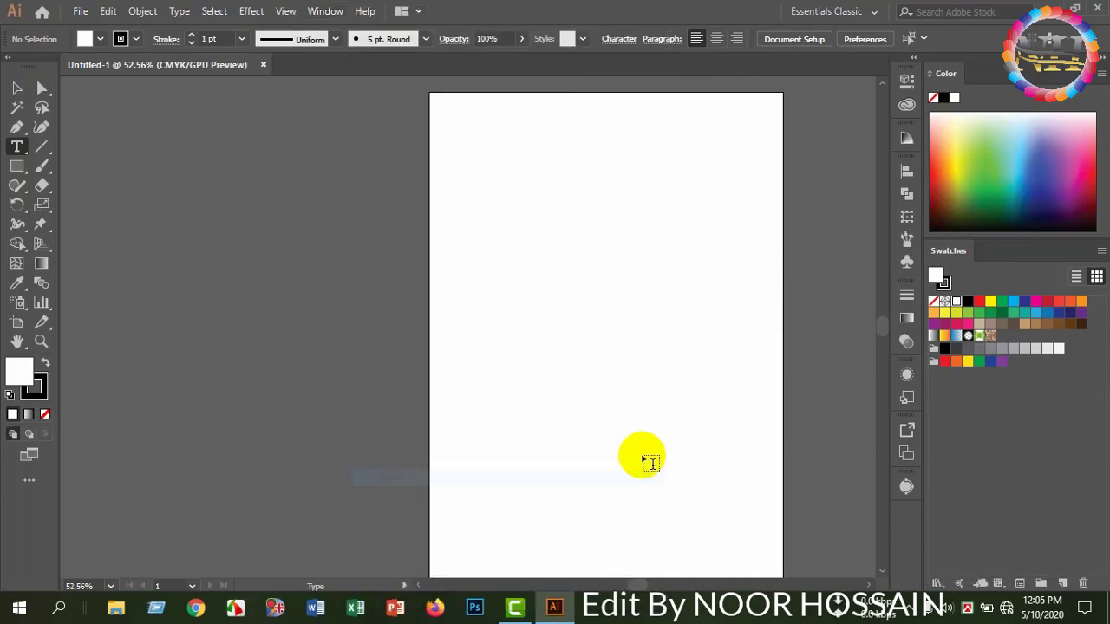
{"action": "left_click", "coordinate": [323, 12]}
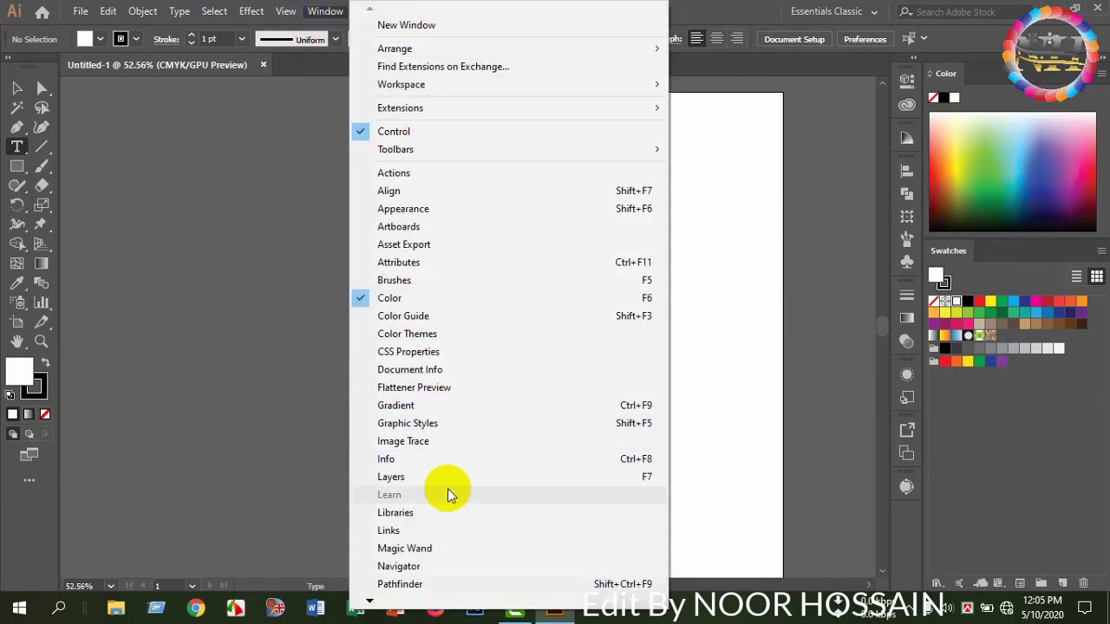
{"action": "left_click", "coordinate": [425, 477]}
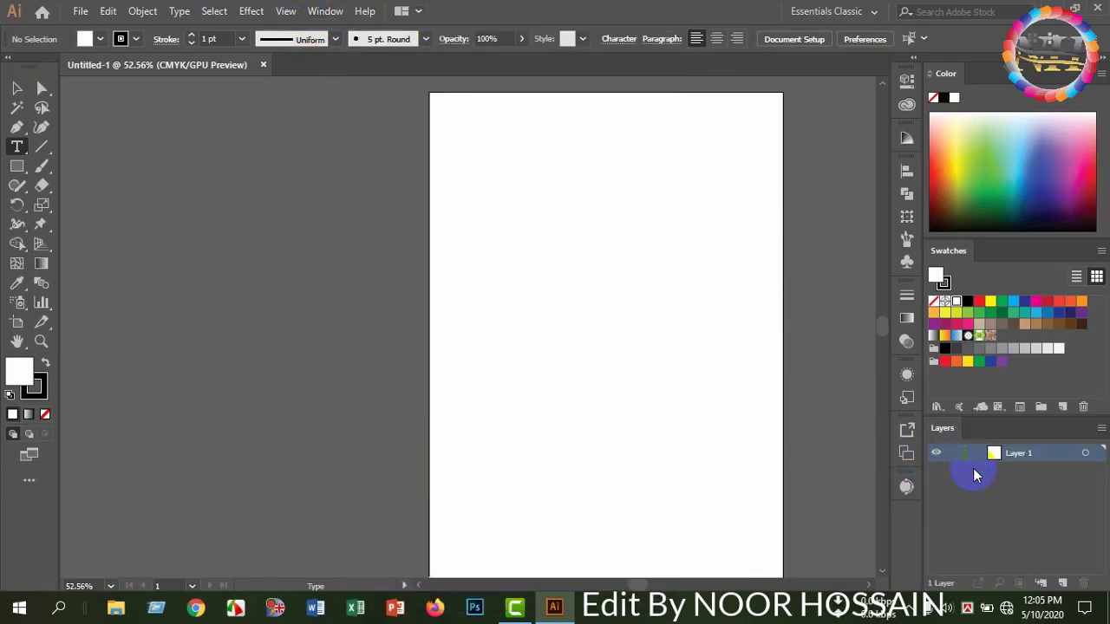
{"action": "left_click", "coordinate": [323, 12]}
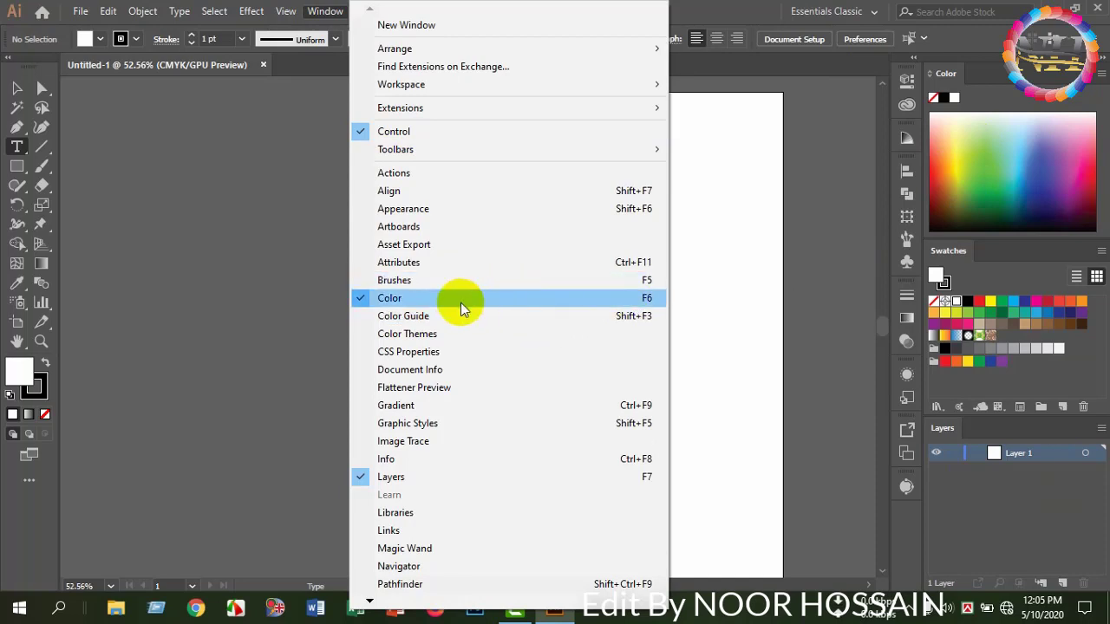
Add a Lorem ipsum point text line to the artboard and select it as an object.
{"action": "left_click", "coordinate": [721, 247]}
{"action": "left_click", "coordinate": [720, 245]}
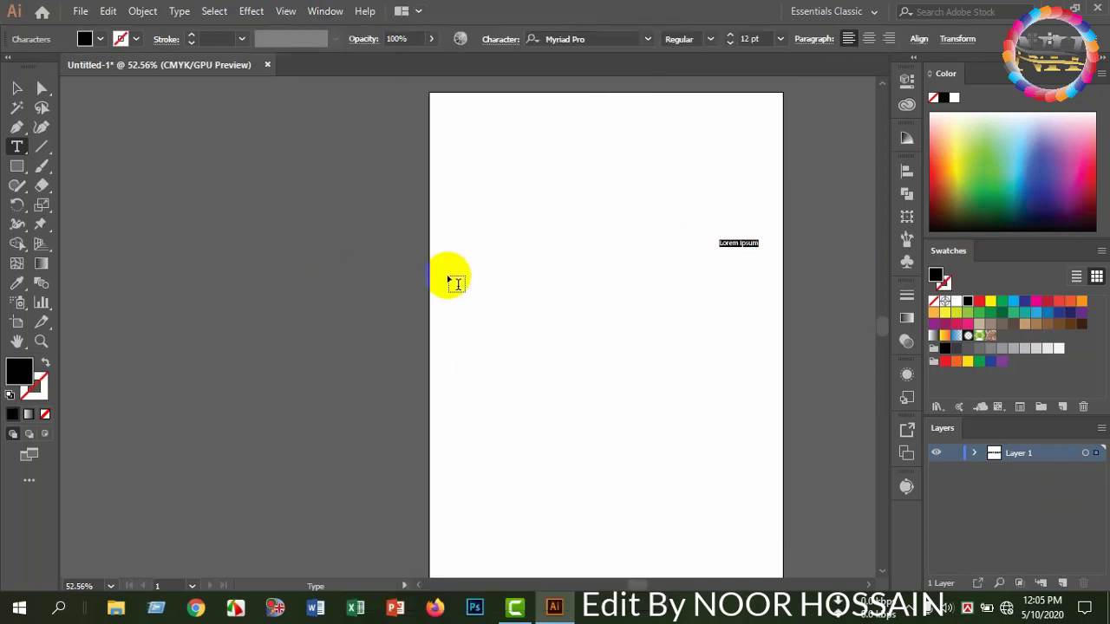
{"action": "left_click", "coordinate": [16, 88]}
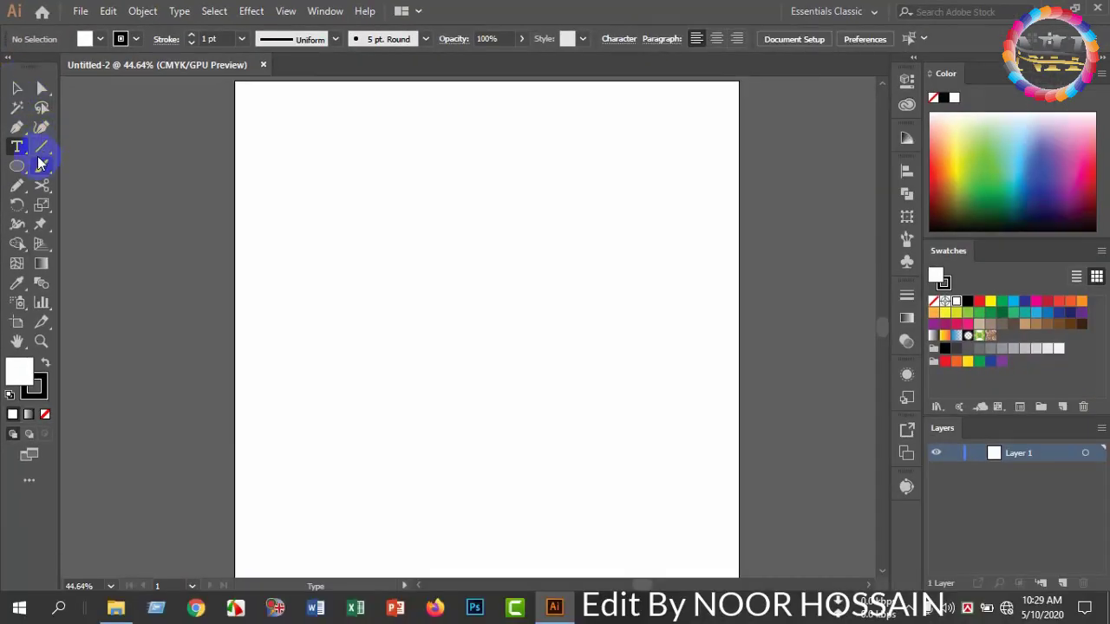
Draw a mint-green ellipse at top-left and a yellow-green rectangle to its right.
{"action": "left_click", "coordinate": [34, 332]}
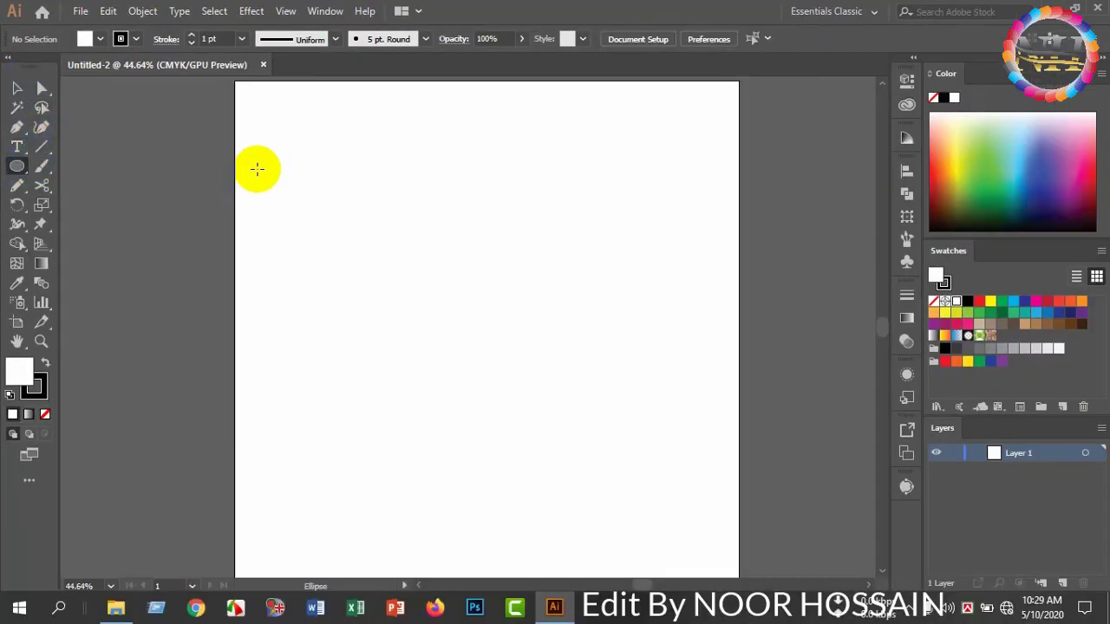
{"action": "left_click_drag", "start_coordinate": [276, 163], "coordinate": [342, 243]}
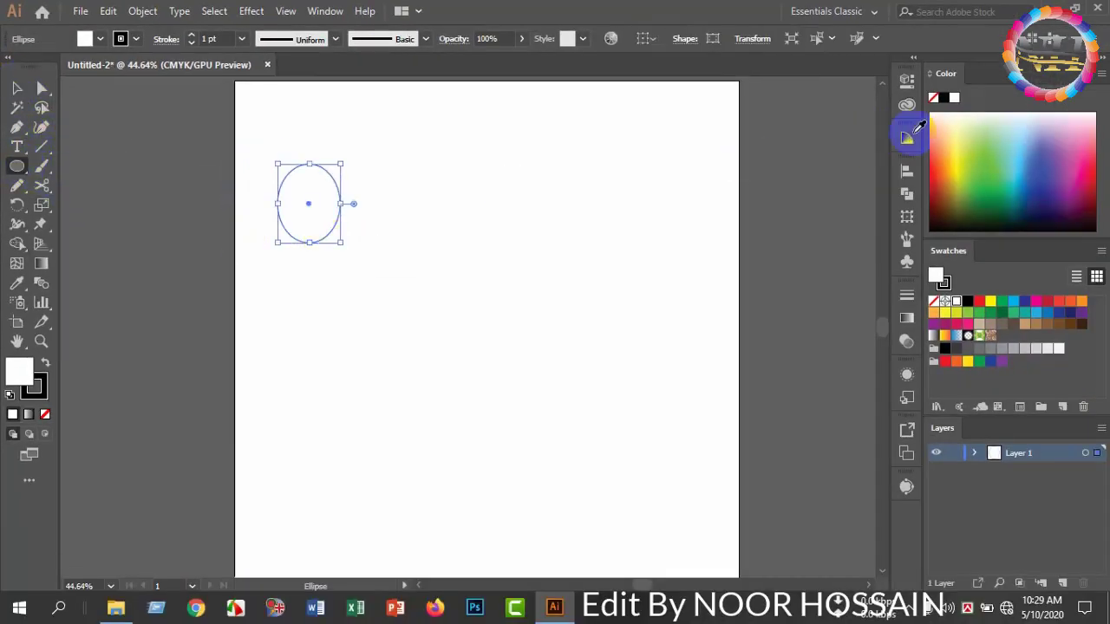
{"action": "left_click", "coordinate": [1006, 154]}
{"action": "left_click", "coordinate": [35, 173]}
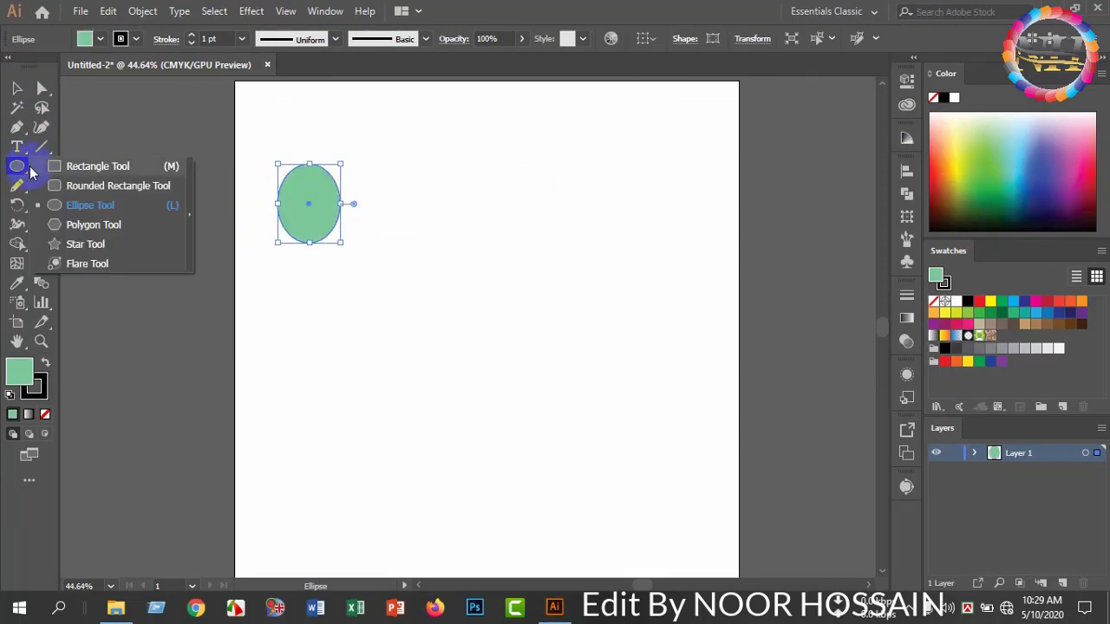
{"action": "left_click", "coordinate": [108, 167]}
{"action": "left_click_drag", "start_coordinate": [497, 168], "coordinate": [560, 248]}
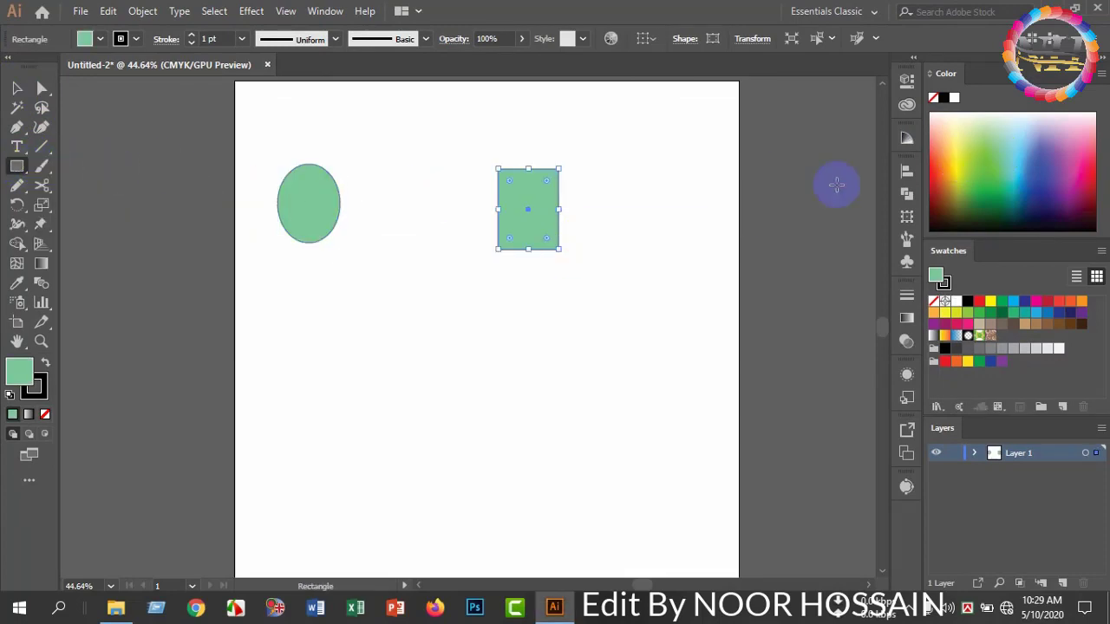
{"action": "left_click", "coordinate": [954, 154]}
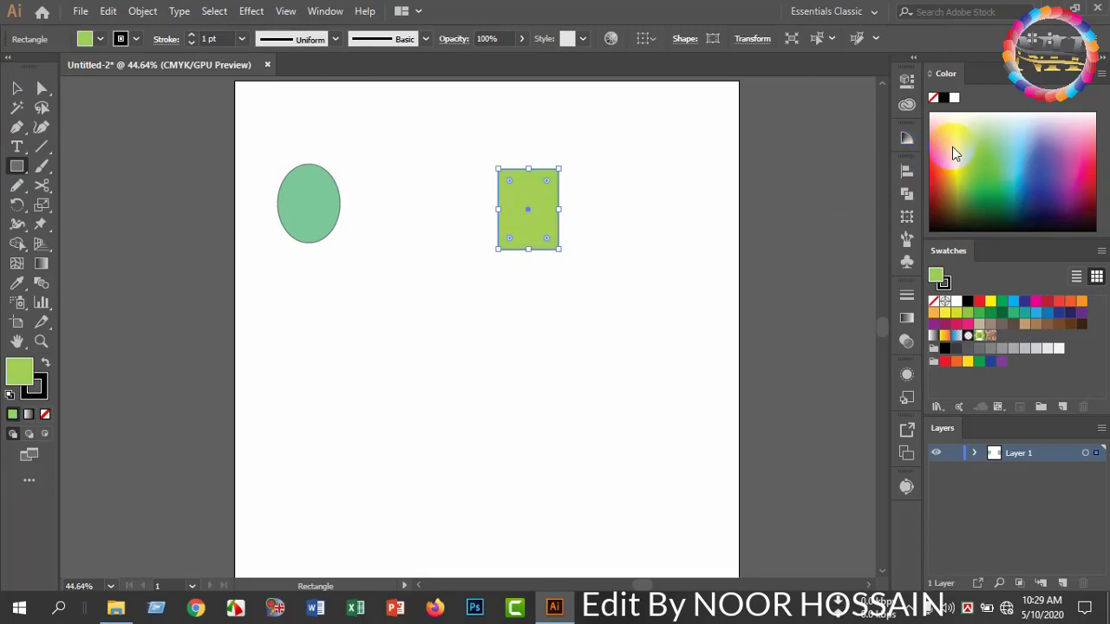
Draw a larger rectangle below them, fill it orange, then deselect.
{"action": "left_click_drag", "start_coordinate": [419, 300], "coordinate": [559, 392]}
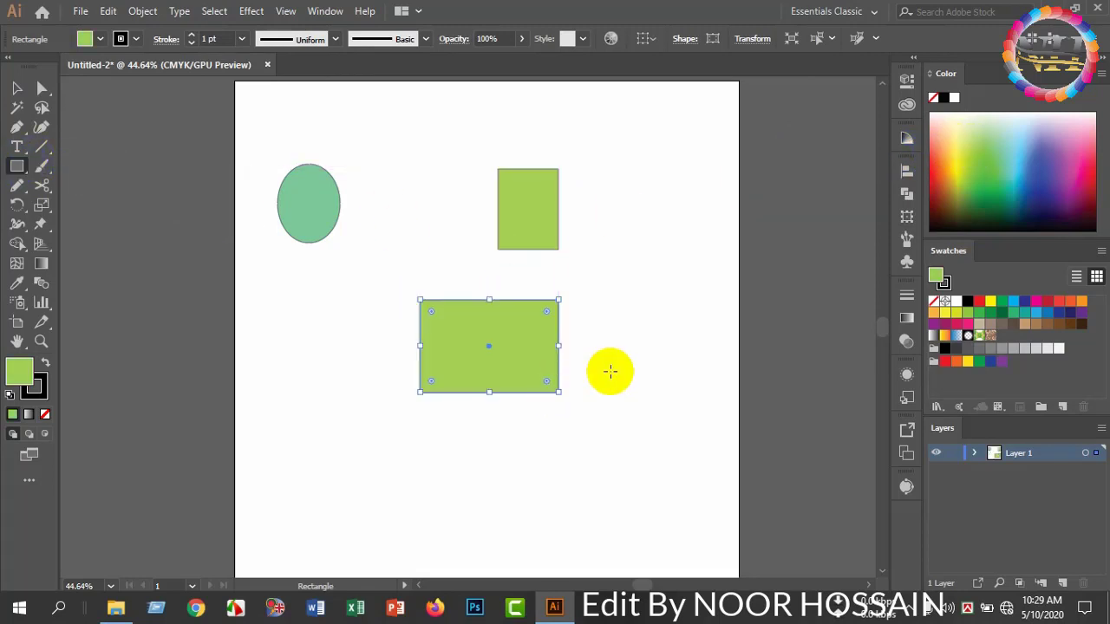
{"action": "left_click", "coordinate": [1096, 149]}
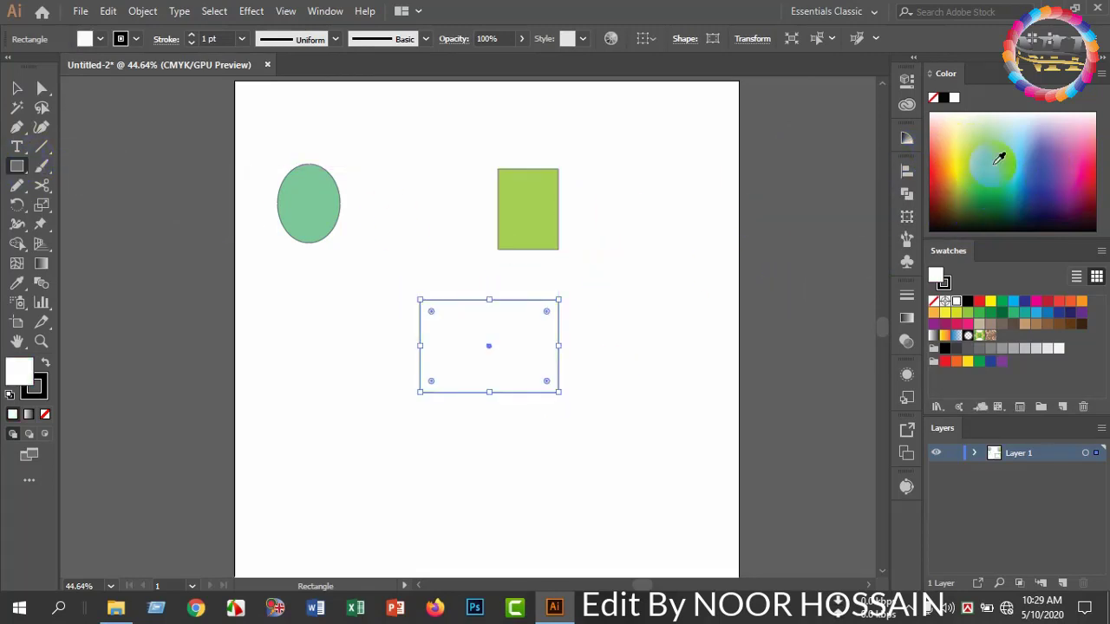
{"action": "left_click", "coordinate": [1001, 149]}
{"action": "left_click", "coordinate": [942, 154]}
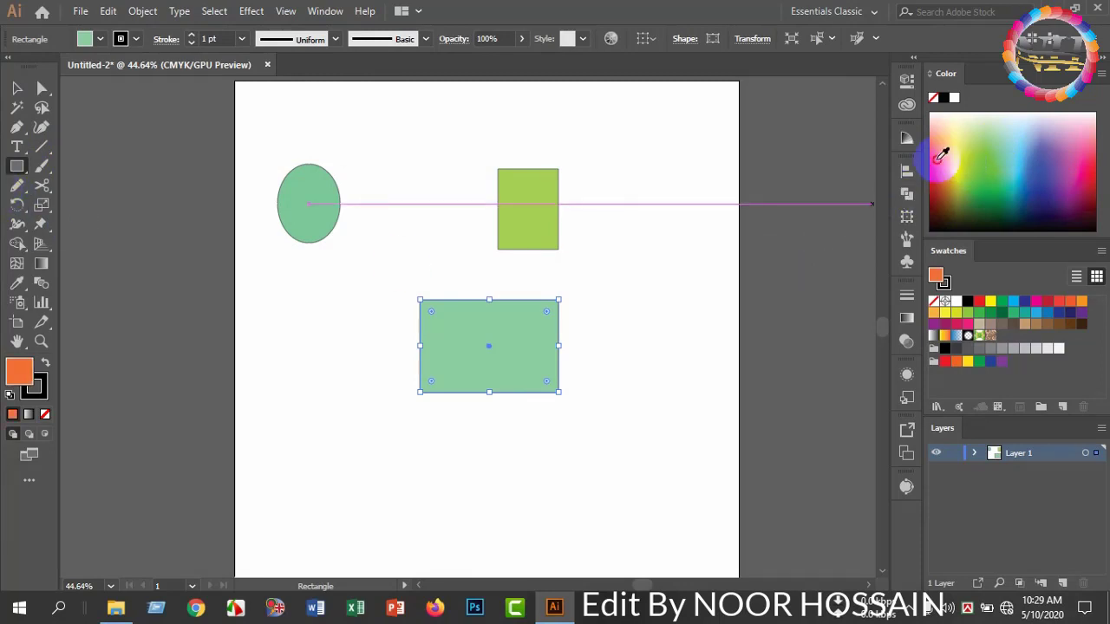
{"action": "left_click", "coordinate": [16, 88]}
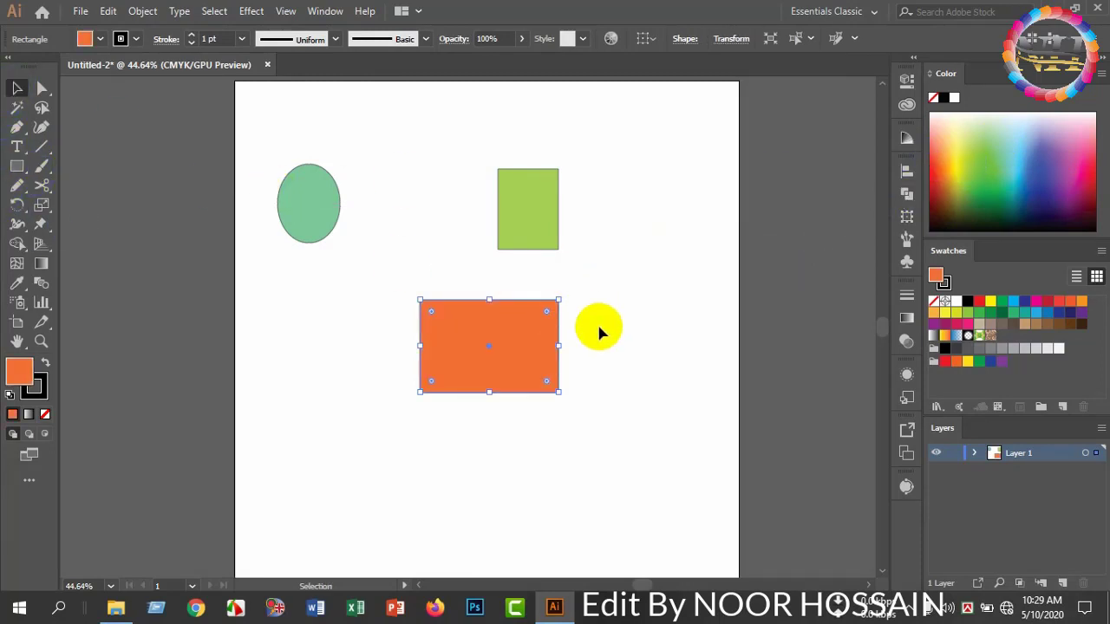
{"action": "left_click", "coordinate": [607, 300]}
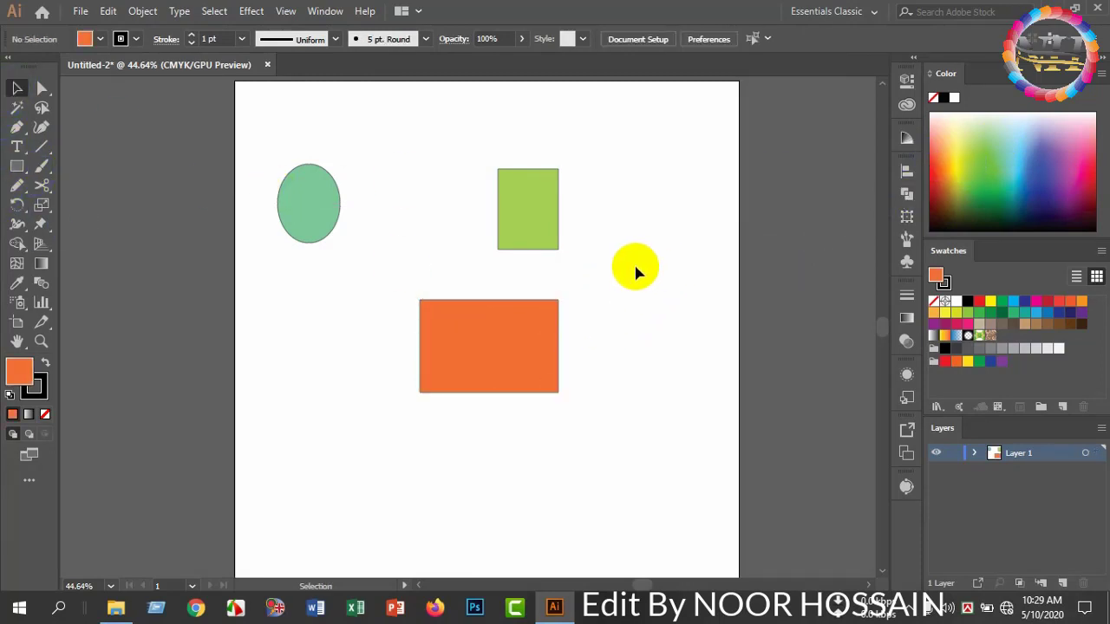
{"action": "left_click", "coordinate": [544, 231]}
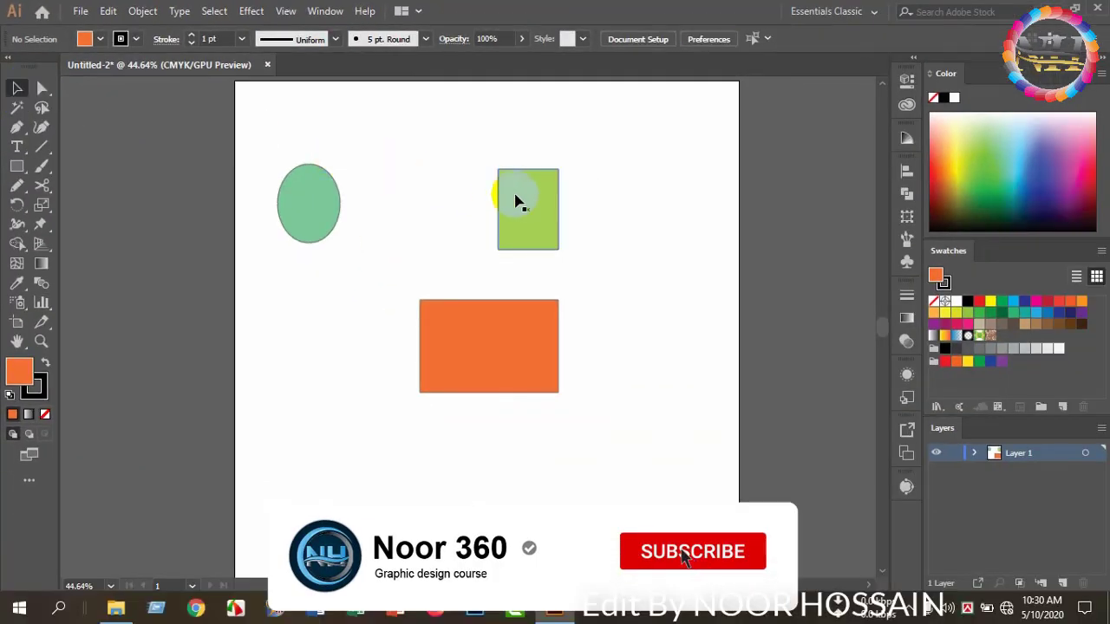
Drag the lime-green rectangle straight down to sit beside the orange rectangle.
{"action": "left_click", "coordinate": [520, 209]}
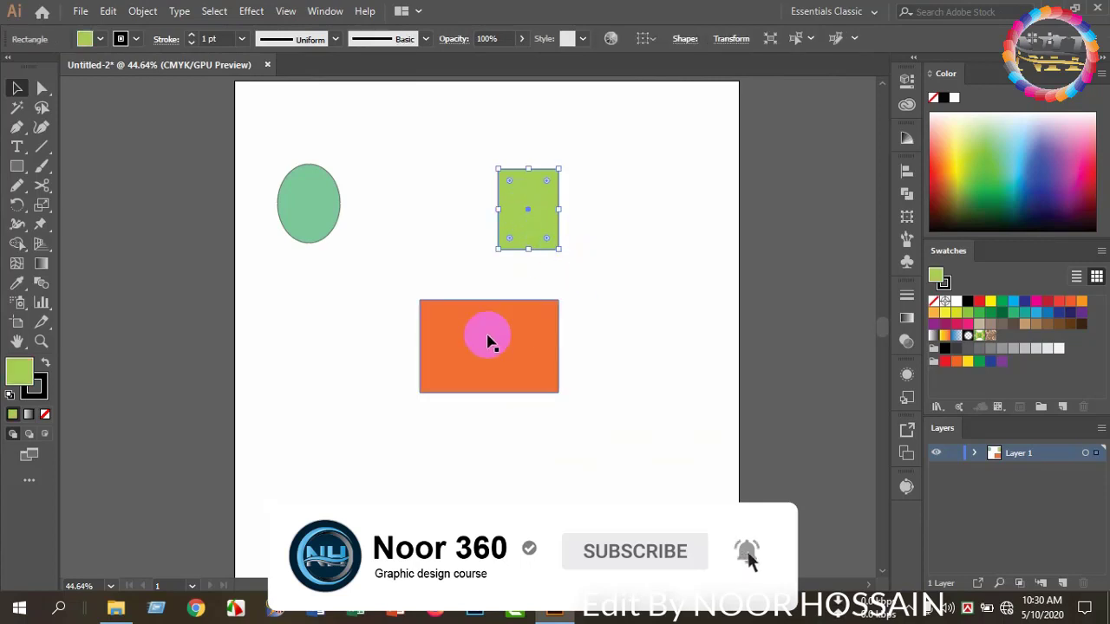
{"action": "left_click", "coordinate": [475, 336]}
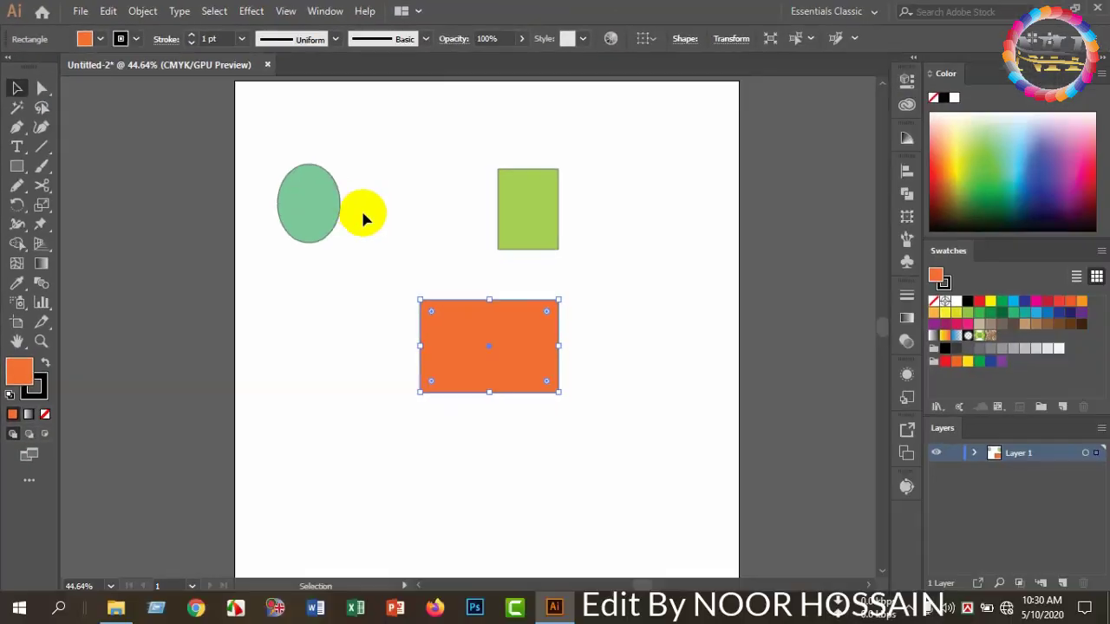
{"action": "left_click_drag", "start_coordinate": [520, 236], "coordinate": [431, 353]}
{"action": "key", "text": "ctrl+shift+a"}
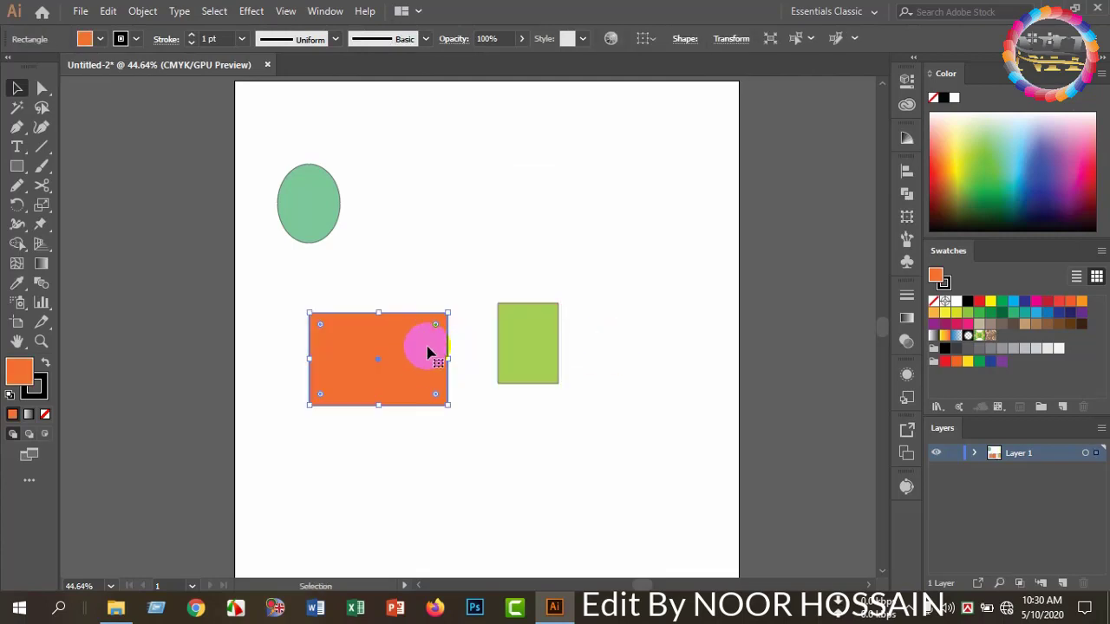
Send the orange rectangle to the back and move the green rectangle over it.
{"action": "right_click", "coordinate": [431, 353]}
{"action": "mouse_move", "coordinate": [555, 245]}
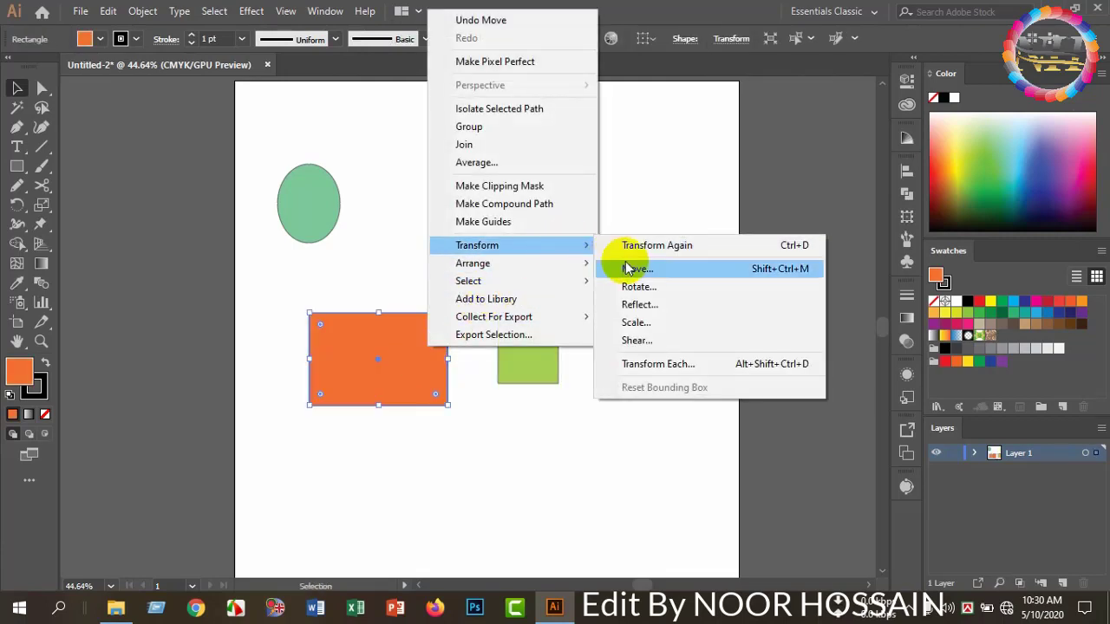
{"action": "mouse_move", "coordinate": [575, 263]}
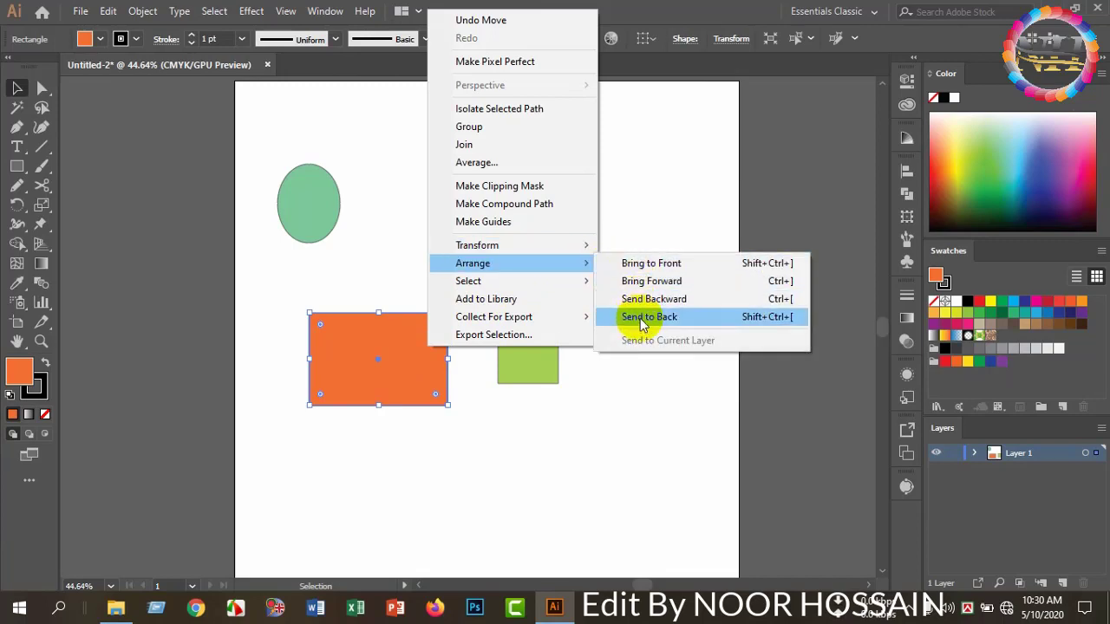
{"action": "left_click", "coordinate": [640, 318]}
{"action": "left_click", "coordinate": [628, 319]}
{"action": "left_click_drag", "start_coordinate": [566, 333], "coordinate": [451, 369]}
Group the two rectangles and move the group up-right, level with the ellipse.
{"action": "left_click", "coordinate": [392, 362], "text": "shift"}
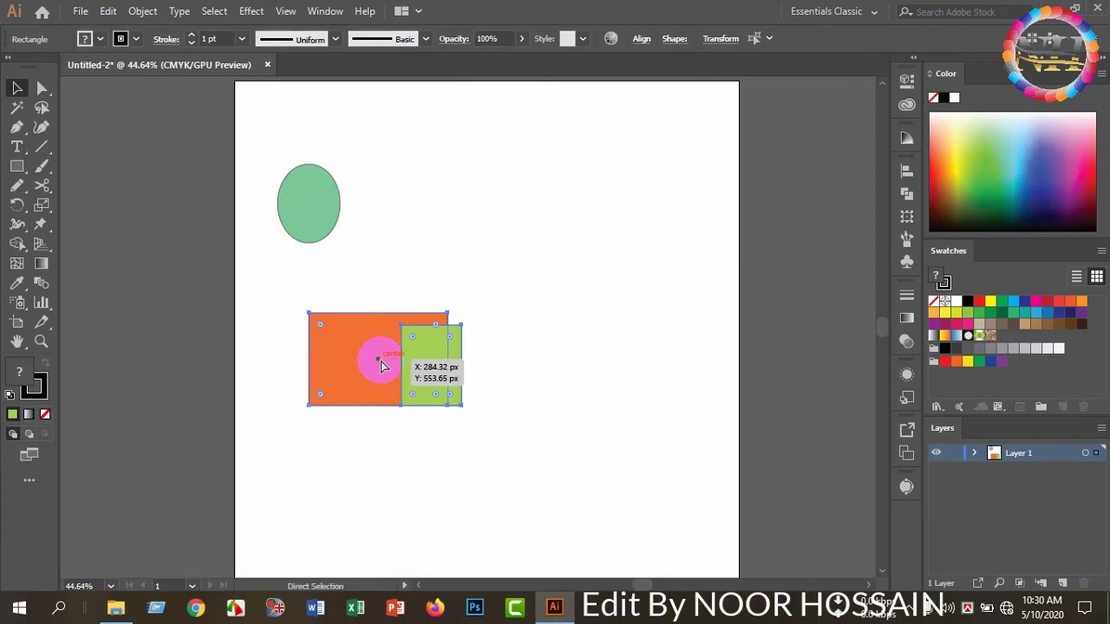
{"action": "key", "text": "ctrl+g"}
{"action": "left_click", "coordinate": [396, 355]}
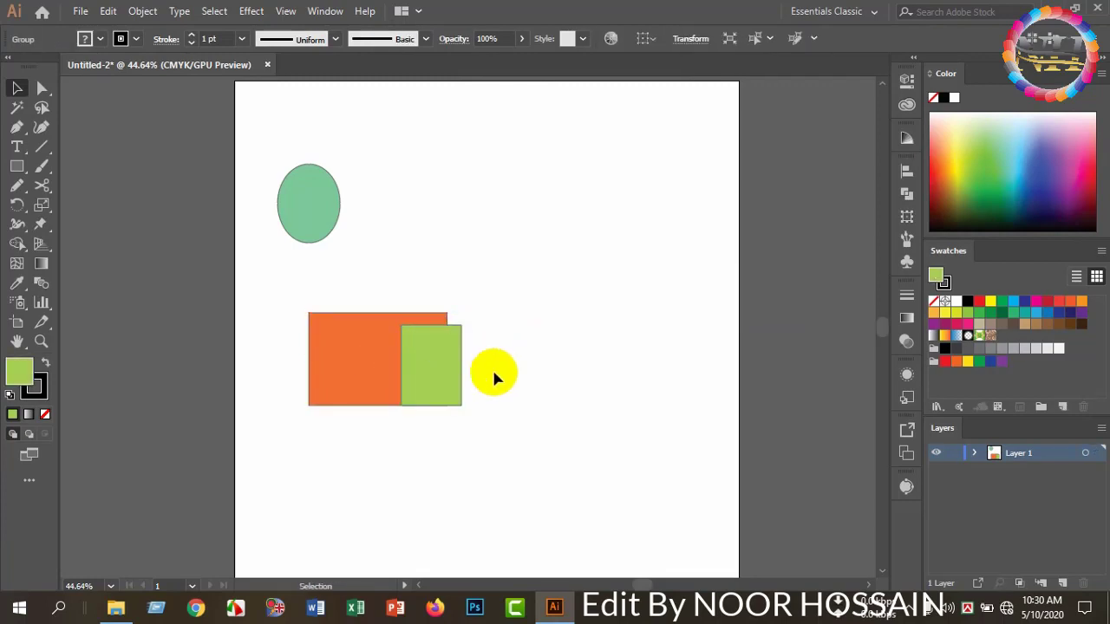
{"action": "left_click_drag", "start_coordinate": [404, 359], "coordinate": [571, 233]}
{"action": "left_click", "coordinate": [573, 367]}
{"action": "left_click", "coordinate": [580, 280]}
{"action": "left_click", "coordinate": [564, 228]}
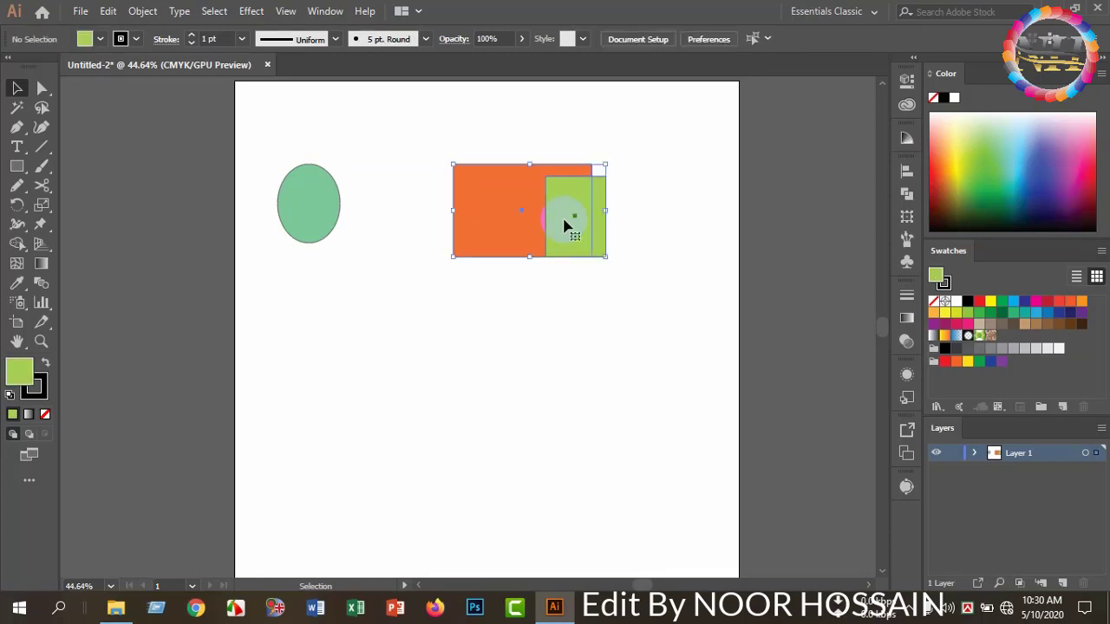
{"action": "left_click", "coordinate": [588, 300]}
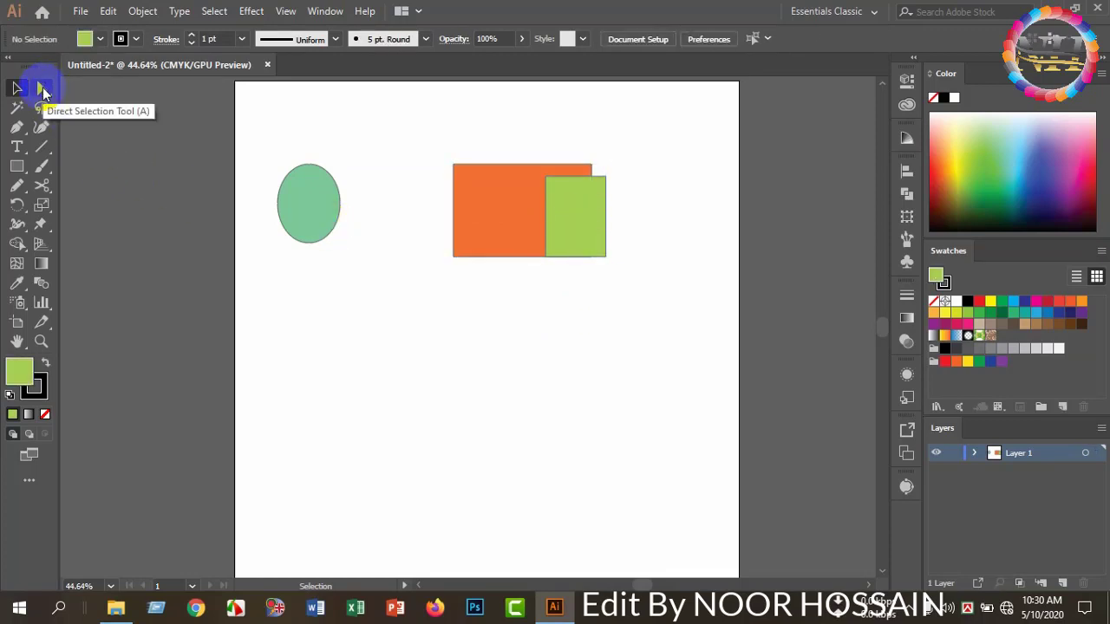
{"action": "left_click", "coordinate": [44, 90]}
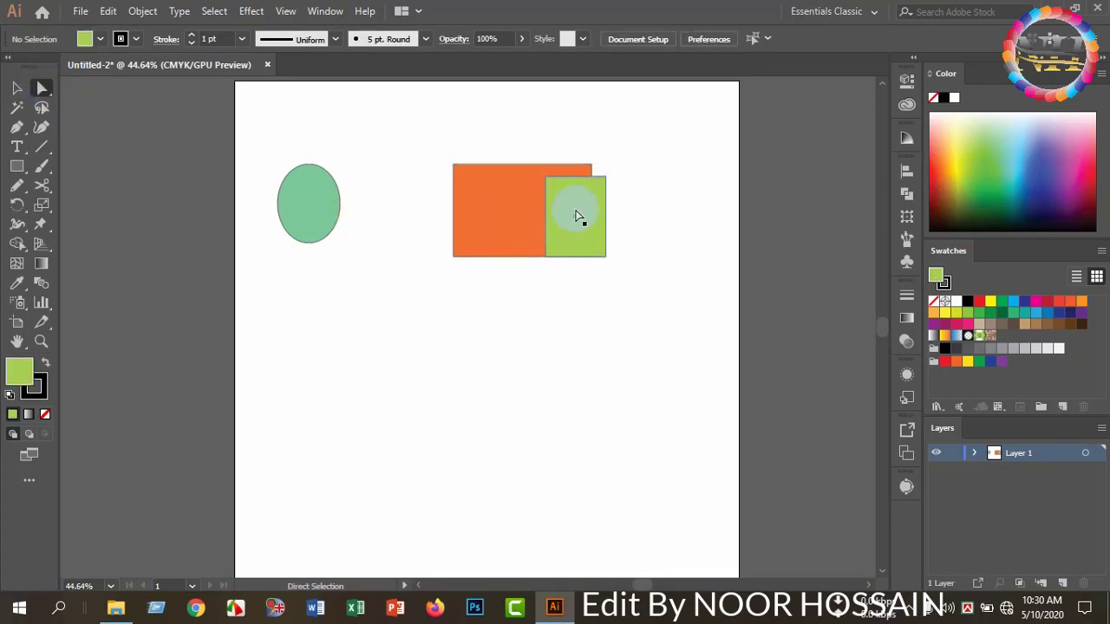
{"action": "left_click", "coordinate": [573, 235]}
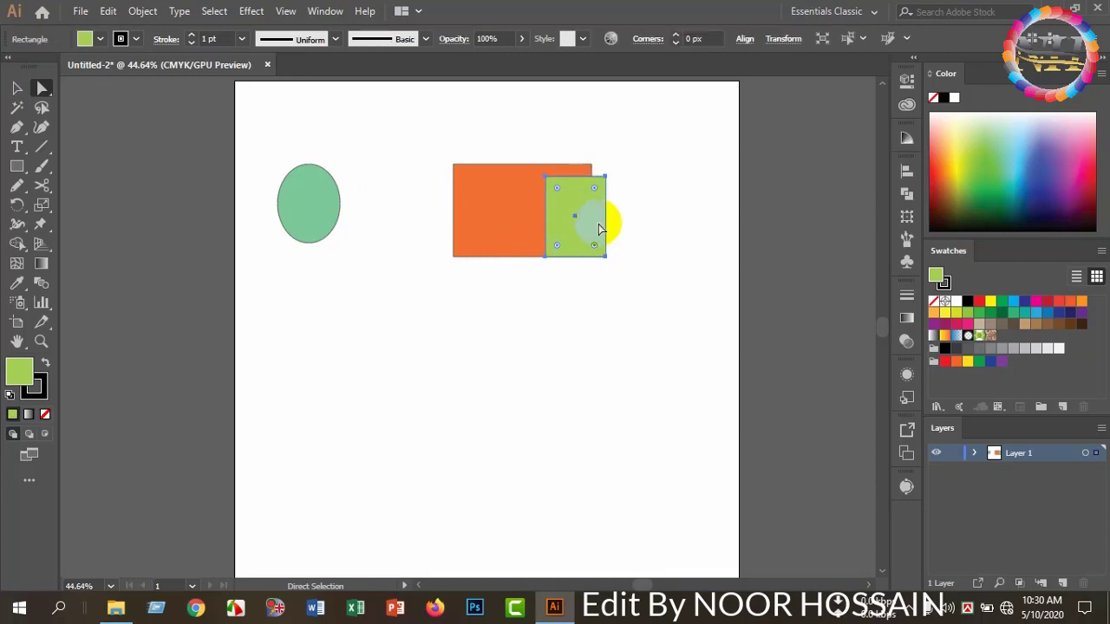
{"action": "left_click", "coordinate": [627, 297]}
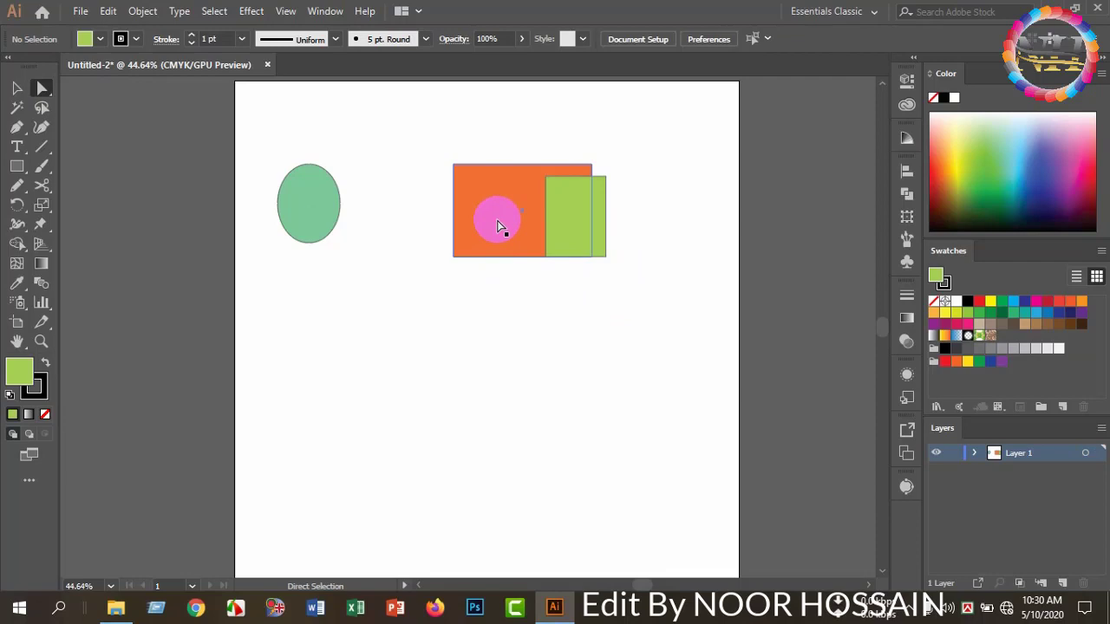
{"action": "left_click", "coordinate": [503, 226]}
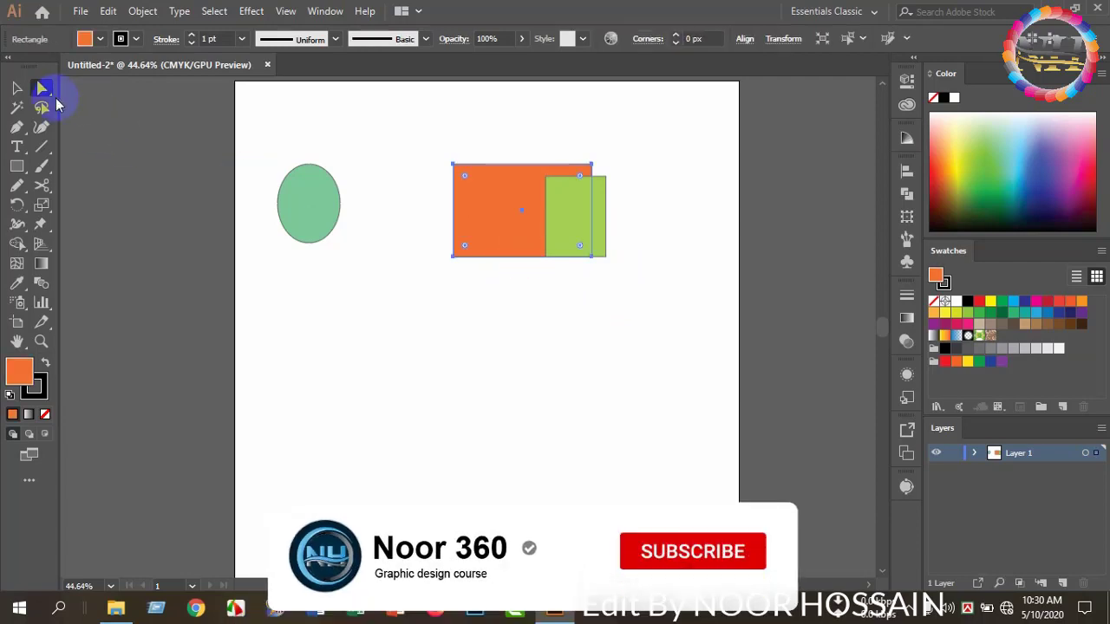
{"action": "left_click", "coordinate": [145, 182]}
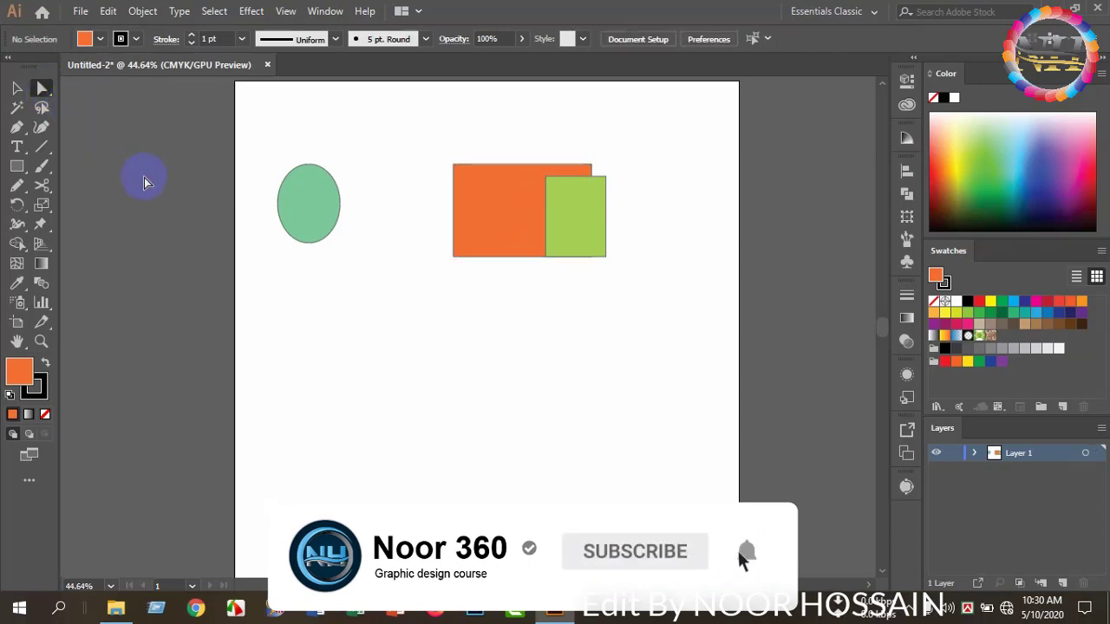
Alt-drag a copy of the rectangle group below it, then ungroup both pairs.
{"action": "left_click", "coordinate": [17, 88]}
{"action": "left_click", "coordinate": [555, 235]}
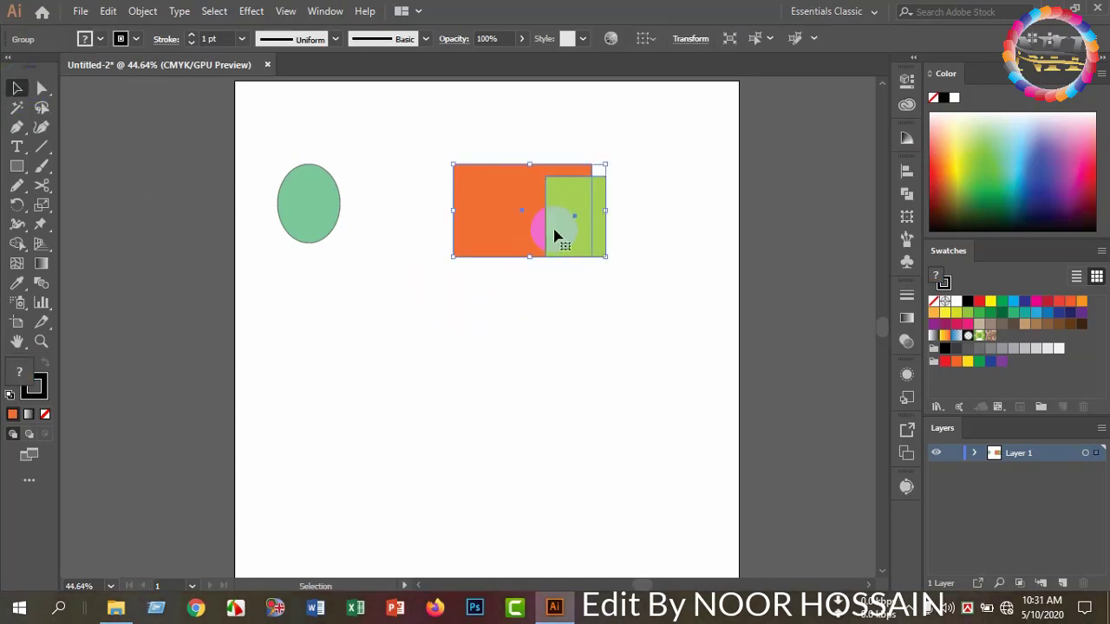
{"action": "left_click_drag", "start_coordinate": [555, 229], "coordinate": [555, 397]}
{"action": "right_click", "coordinate": [567, 389]}
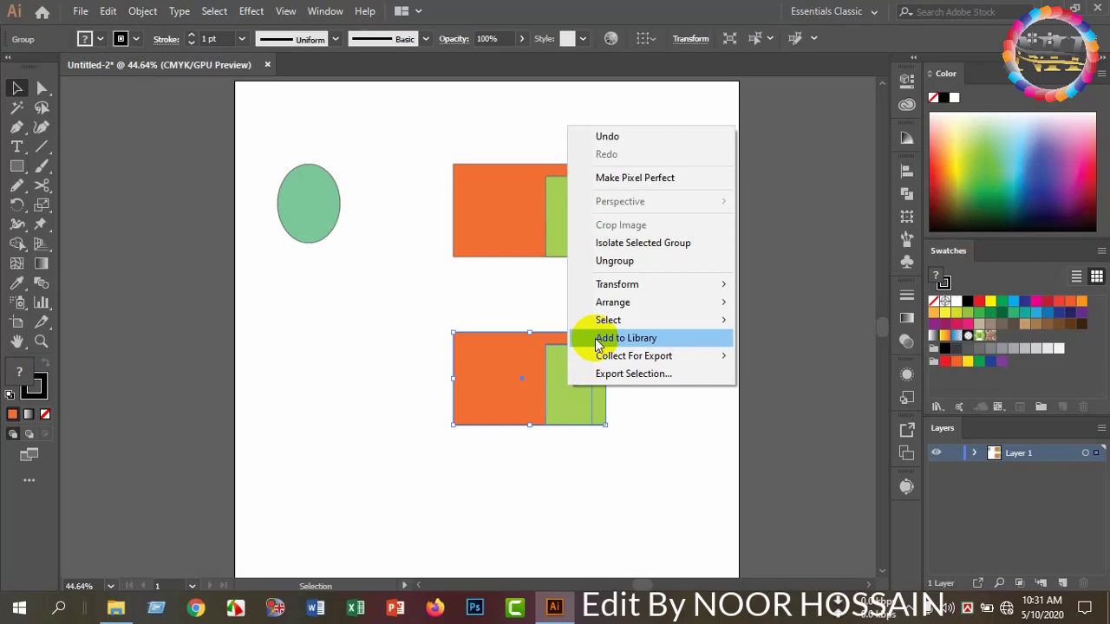
{"action": "left_click", "coordinate": [615, 260]}
{"action": "right_click", "coordinate": [578, 230]}
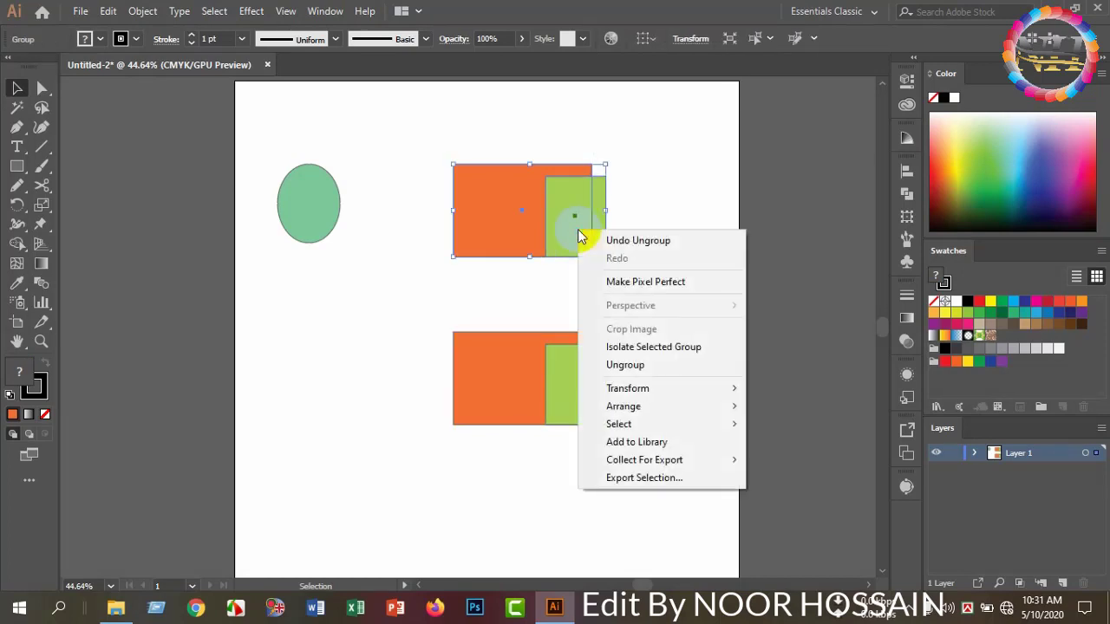
{"action": "left_click", "coordinate": [624, 365]}
Move both green rectangles to the right and the lower orange rectangle left.
{"action": "left_click", "coordinate": [627, 291]}
{"action": "left_click_drag", "start_coordinate": [585, 243], "coordinate": [643, 249]}
{"action": "left_click", "coordinate": [582, 384]}
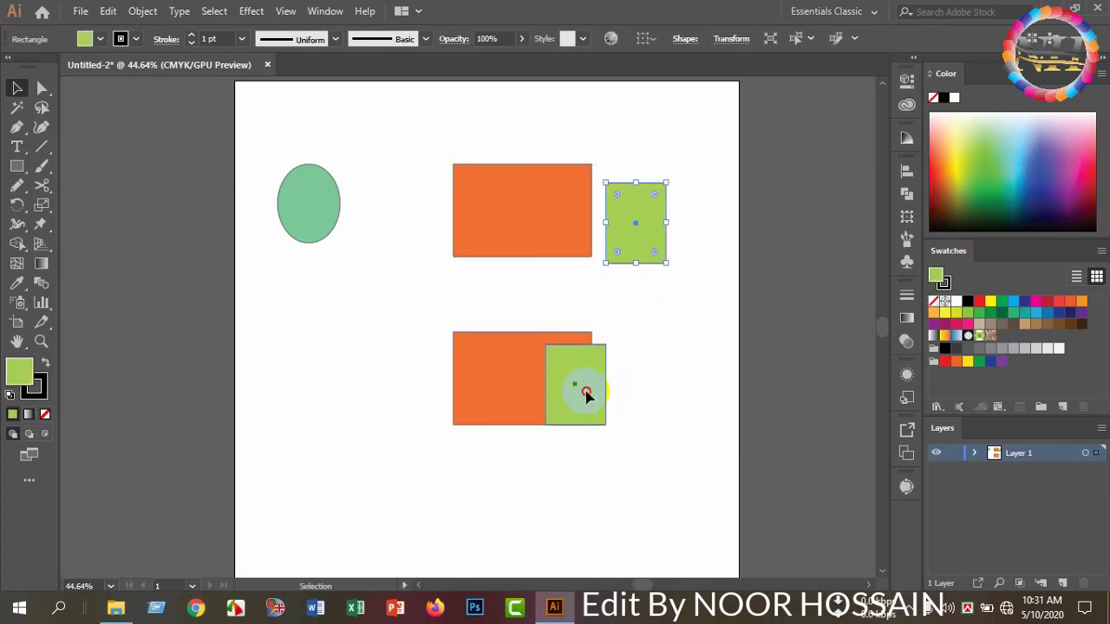
{"action": "left_click_drag", "start_coordinate": [582, 384], "coordinate": [639, 387]}
{"action": "left_click_drag", "start_coordinate": [500, 392], "coordinate": [441, 402]}
{"action": "left_click", "coordinate": [546, 475]}
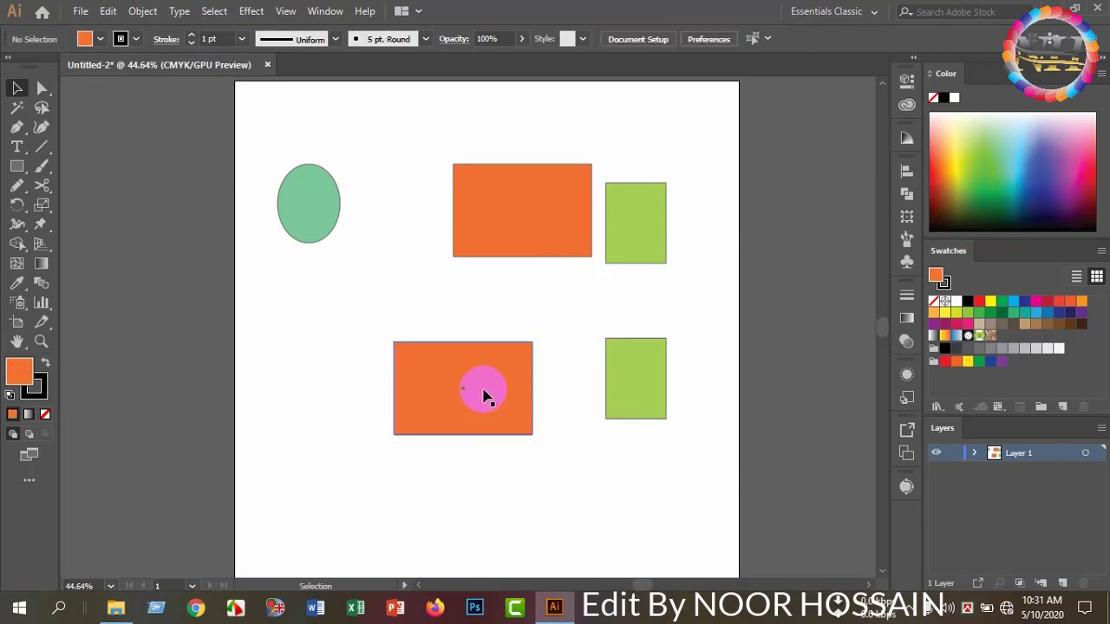
Alt-drag a copy of the upper orange rectangle to the top-left above the ellipse.
{"action": "left_click", "coordinate": [501, 208]}
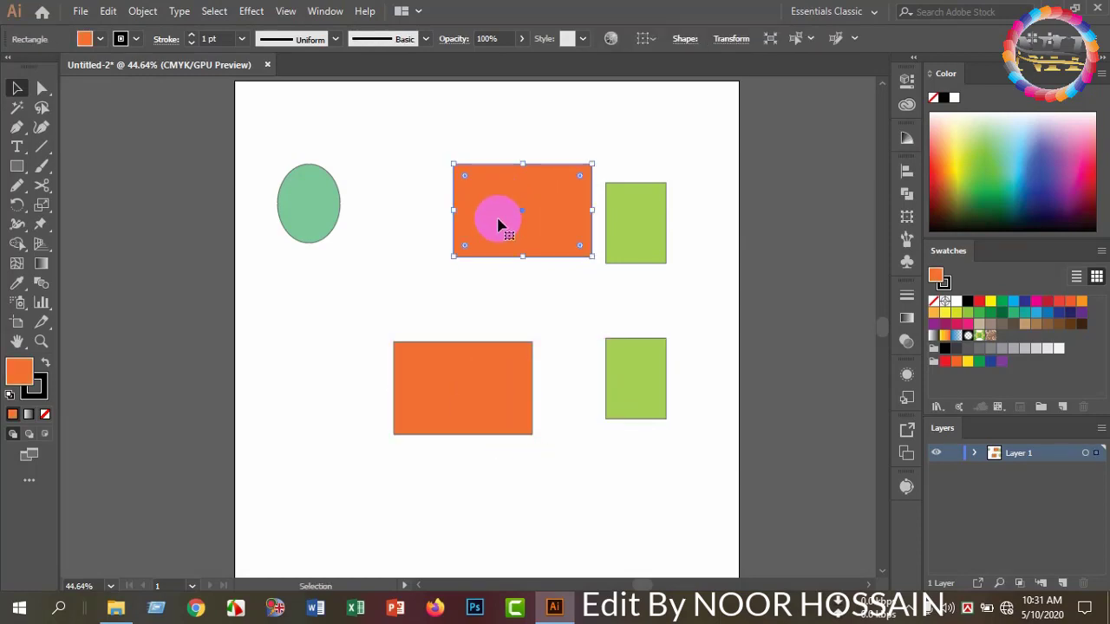
{"action": "left_click_drag", "start_coordinate": [500, 208], "coordinate": [314, 113]}
{"action": "left_click", "coordinate": [414, 228]}
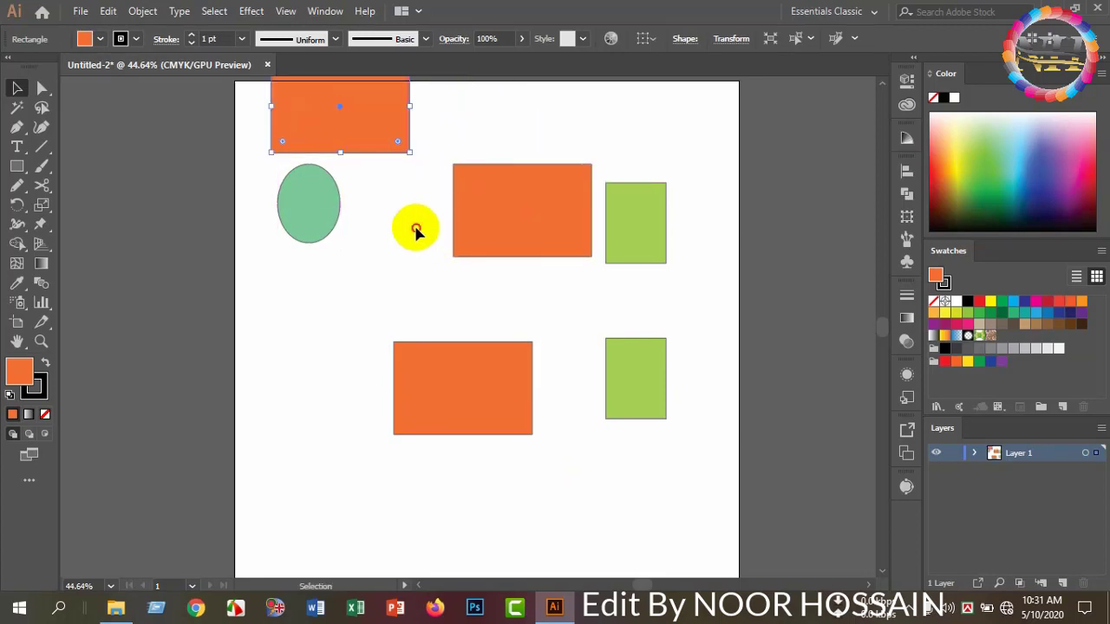
{"action": "left_click", "coordinate": [541, 230]}
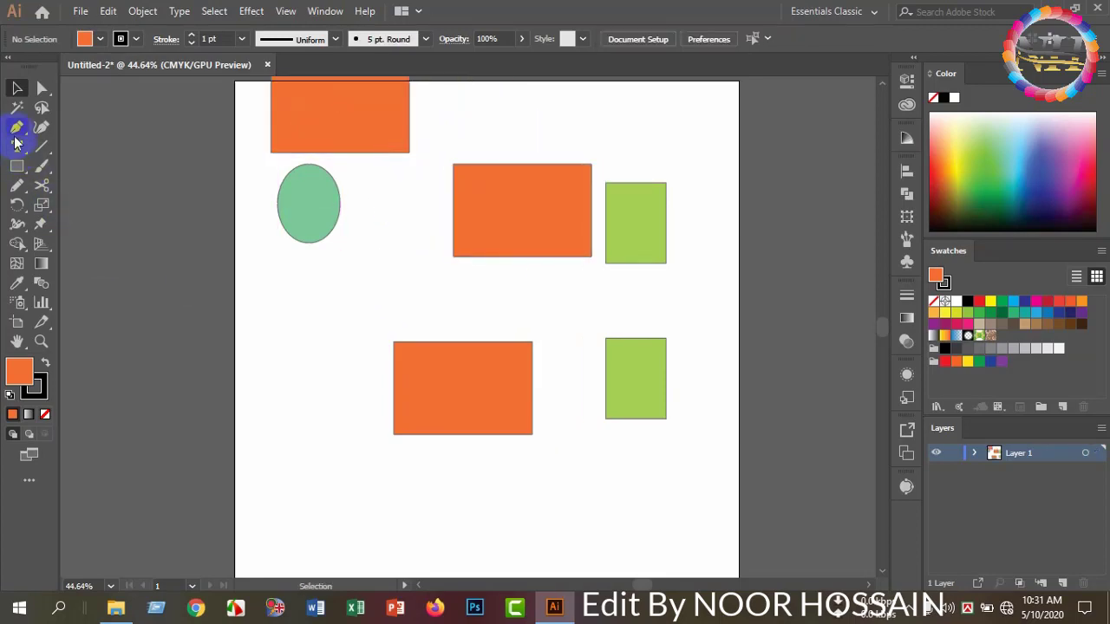
With the Magic Wand tool, click the lower orange rectangle to select every orange-filled object.
{"action": "left_click", "coordinate": [17, 107]}
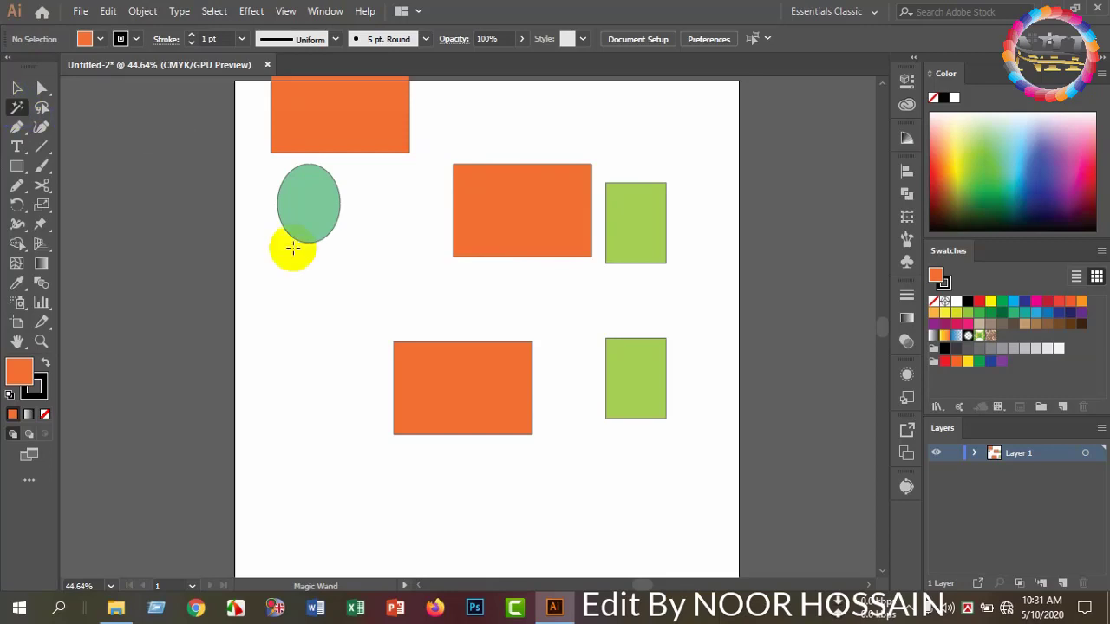
{"action": "left_click", "coordinate": [434, 390]}
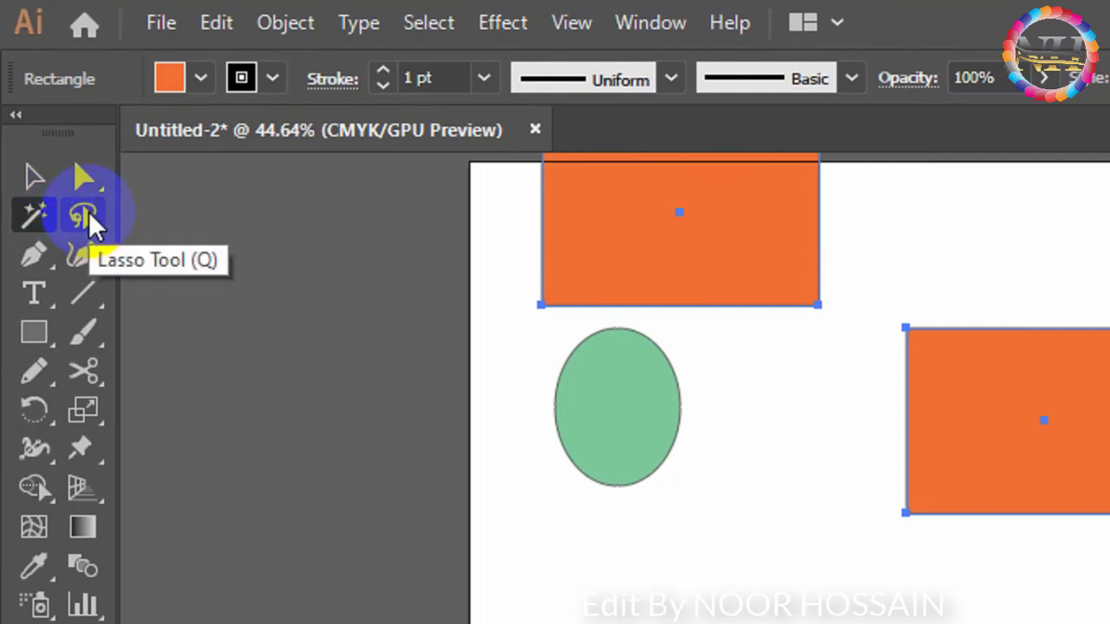
With the Lasso tool, deselect, then loop around the ellipse and the top orange rectangle's lower edge.
{"action": "left_click", "coordinate": [91, 224]}
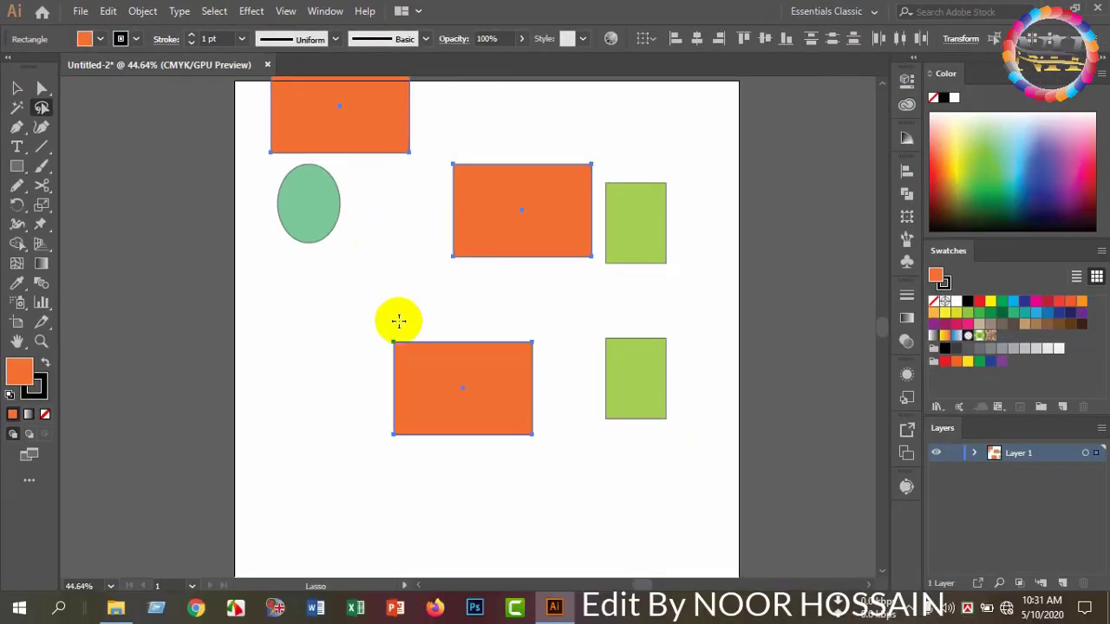
{"action": "left_click", "coordinate": [579, 439]}
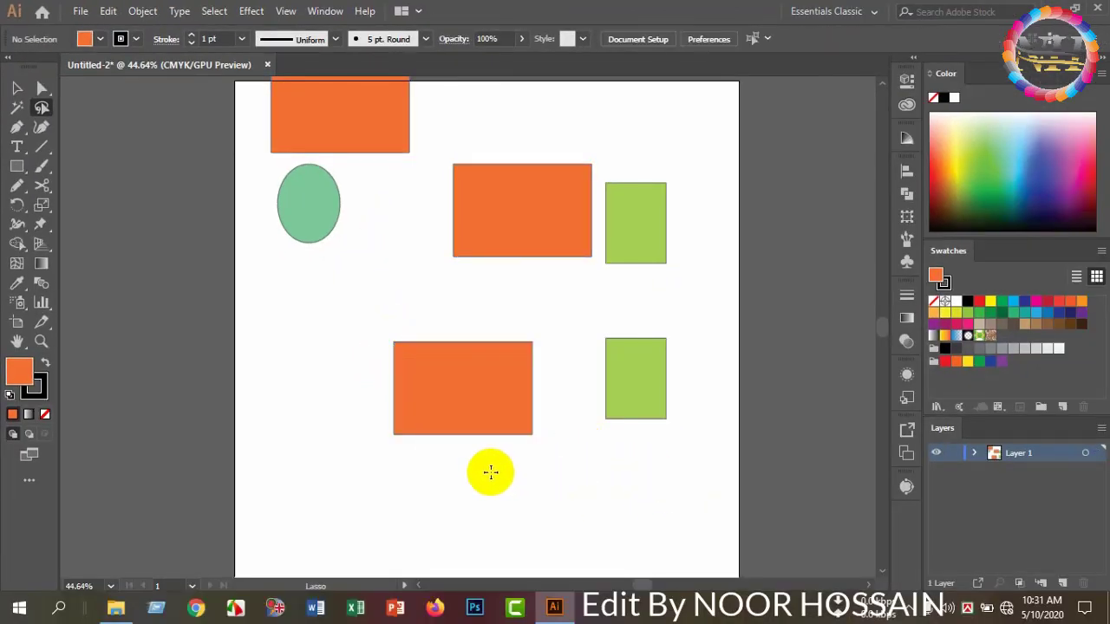
{"action": "mouse_move", "coordinate": [485, 470]}
{"action": "left_mouse_down"}
{"action": "mouse_move", "coordinate": [472, 371]}
{"action": "mouse_move", "coordinate": [483, 280]}
{"action": "mouse_move", "coordinate": [503, 230]}
{"action": "mouse_move", "coordinate": [548, 203]}
{"action": "mouse_move", "coordinate": [589, 200]}
{"action": "mouse_move", "coordinate": [632, 229]}
{"action": "mouse_move", "coordinate": [639, 372]}
{"action": "left_mouse_up"}
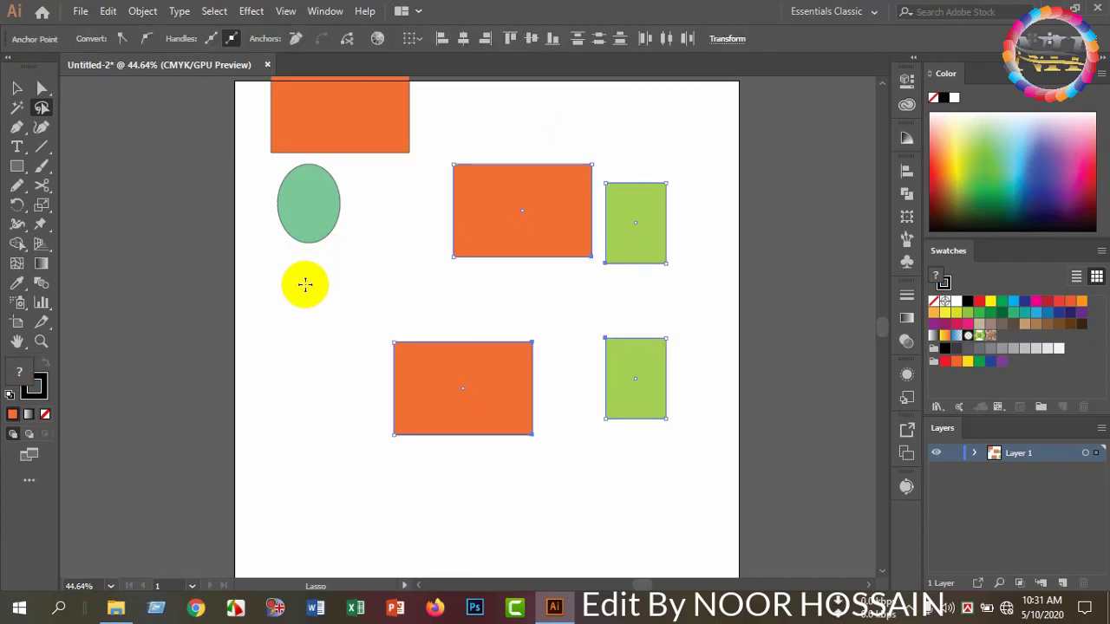
{"action": "left_click_drag", "start_coordinate": [305, 285], "coordinate": [325, 114]}
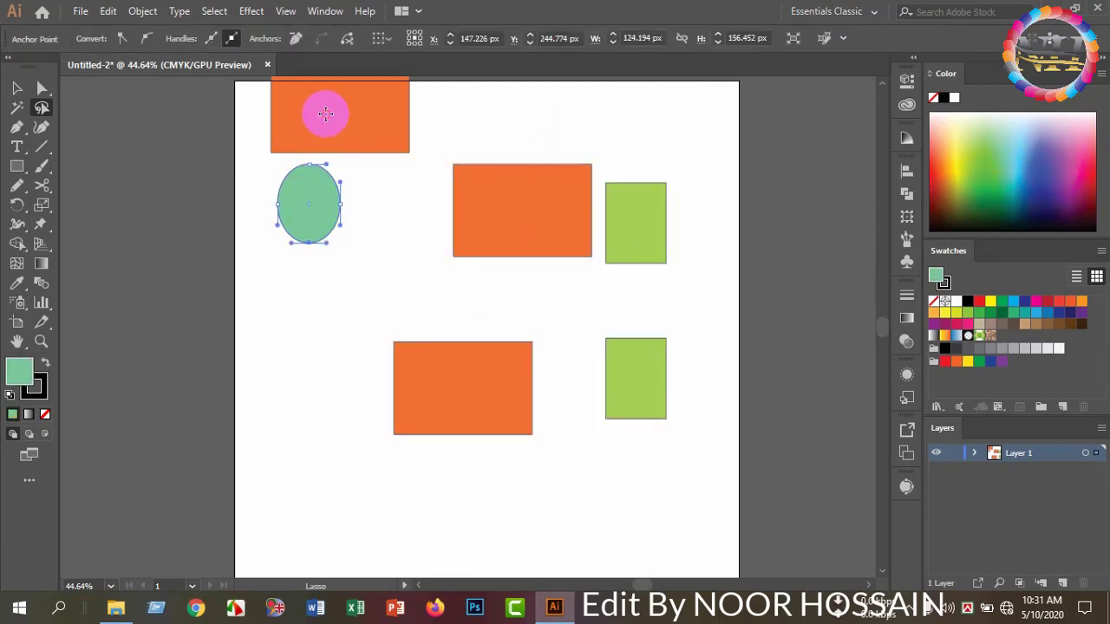
{"action": "mouse_move", "coordinate": [447, 106]}
{"action": "left_mouse_down"}
{"action": "mouse_move", "coordinate": [344, 149]}
{"action": "mouse_move", "coordinate": [298, 193]}
{"action": "left_mouse_up"}
{"action": "left_click_drag", "start_coordinate": [384, 124], "coordinate": [386, 157]}
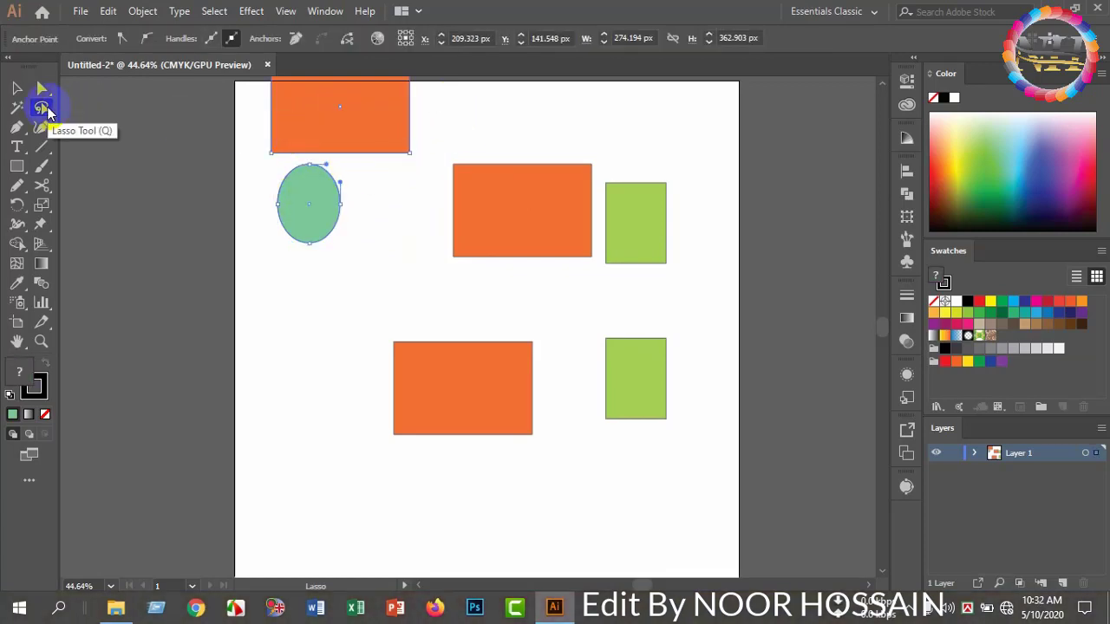
With the Pen tool, draw a five-anchor shape with a curved top, closing it on the first anchor.
{"action": "left_click", "coordinate": [18, 128]}
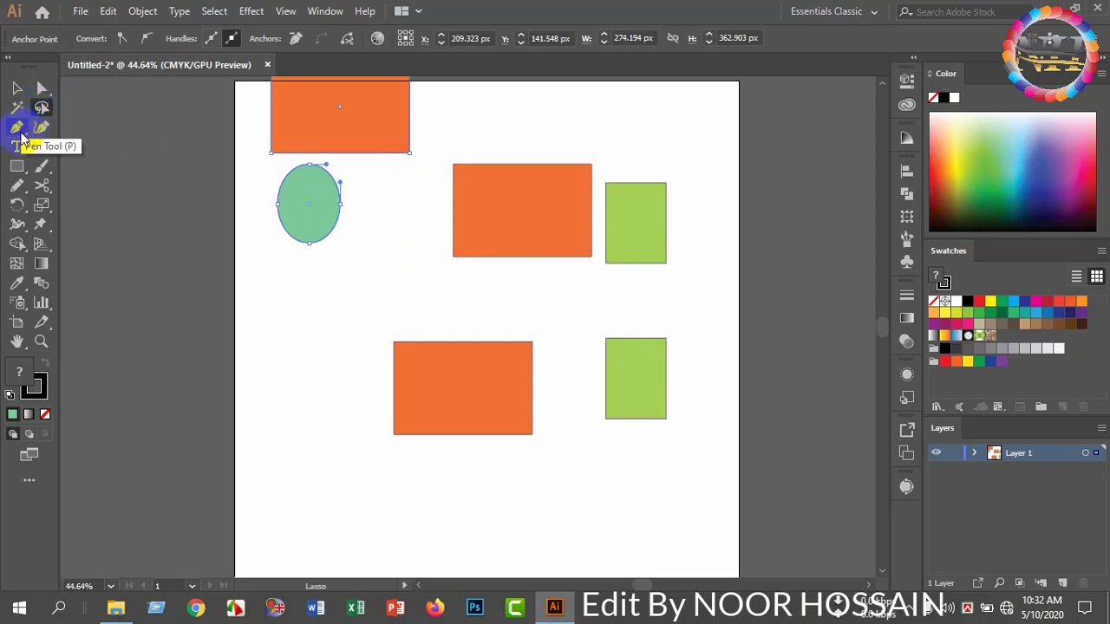
{"action": "left_click_drag", "start_coordinate": [21, 136], "coordinate": [92, 129]}
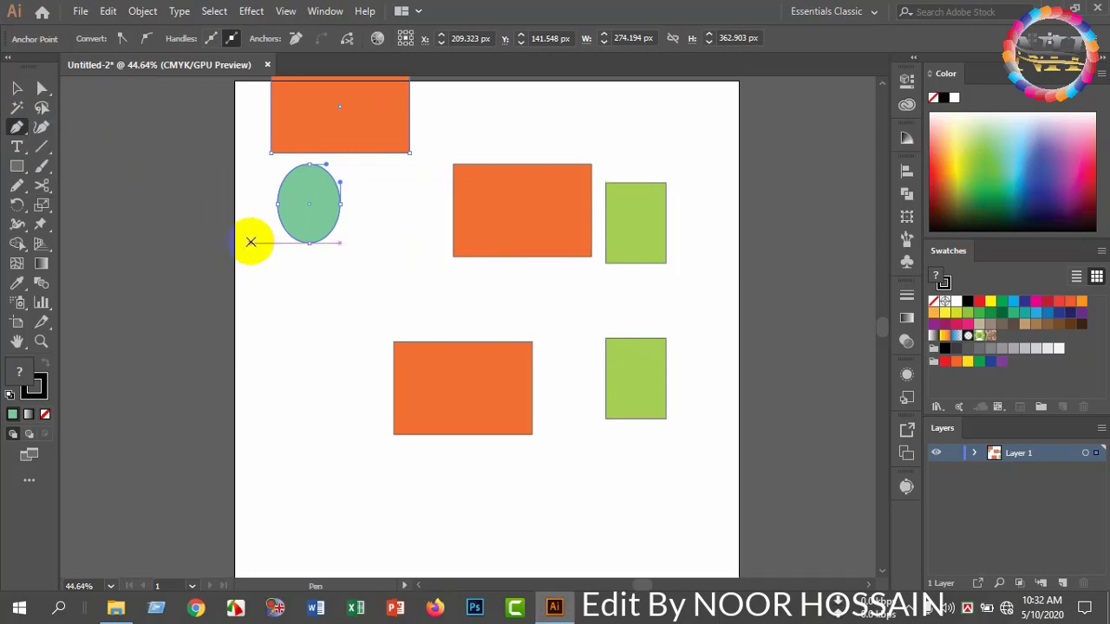
{"action": "scroll", "coordinate": [326, 314], "scroll_direction": "down", "scroll_amount": 3}
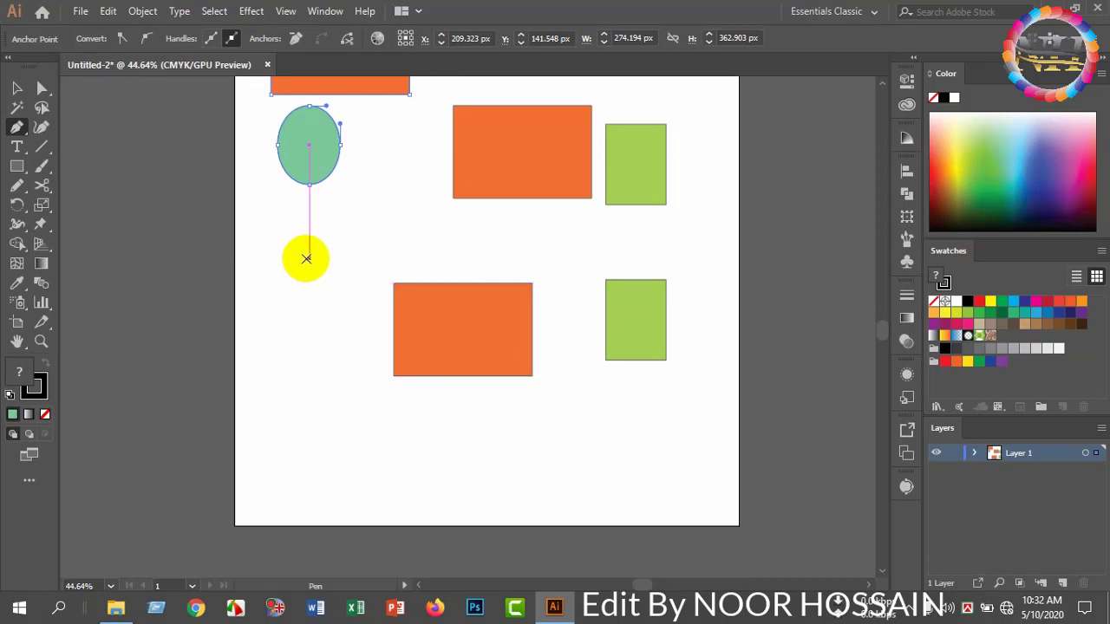
{"action": "left_click", "coordinate": [272, 255]}
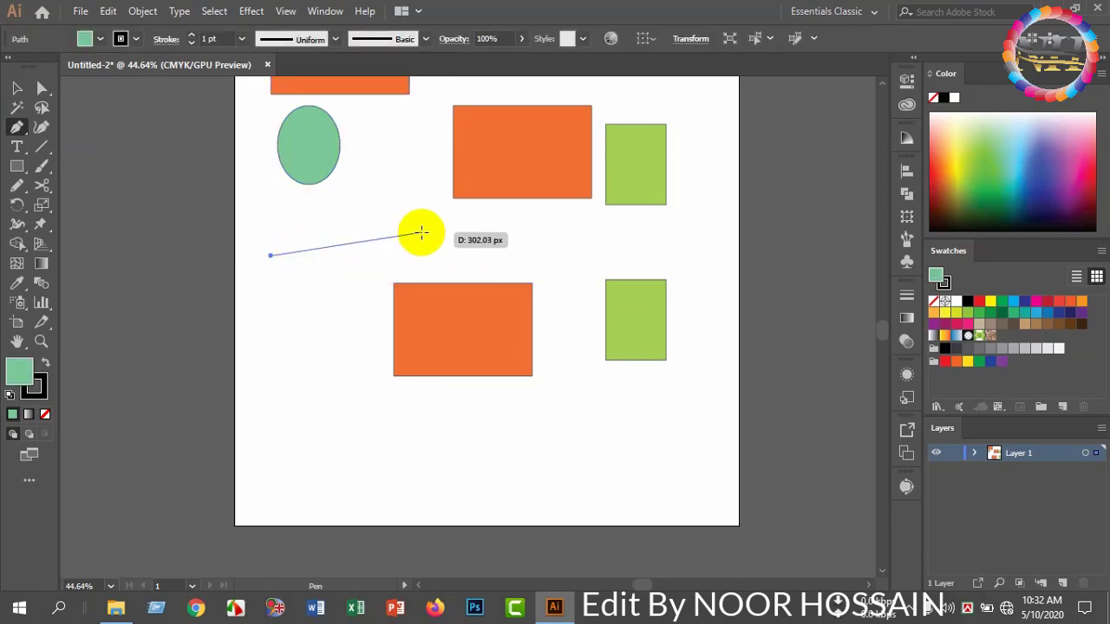
{"action": "left_click_drag", "start_coordinate": [431, 230], "coordinate": [503, 255]}
{"action": "left_click_drag", "start_coordinate": [565, 305], "coordinate": [567, 332]}
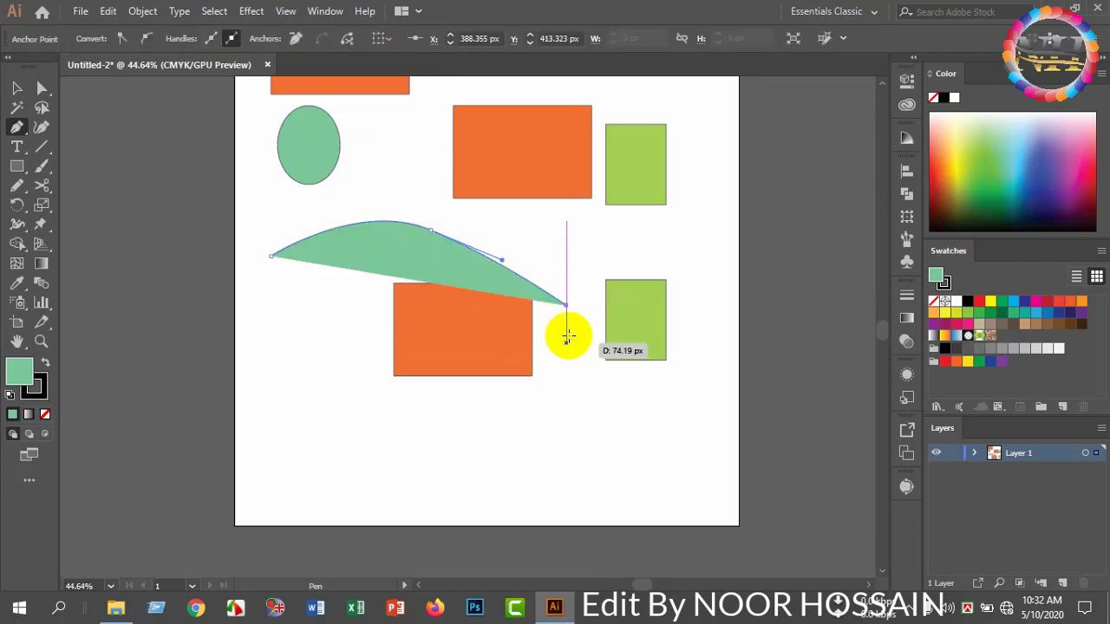
{"action": "left_click_drag", "start_coordinate": [482, 423], "coordinate": [473, 429]}
{"action": "left_click", "coordinate": [333, 409]}
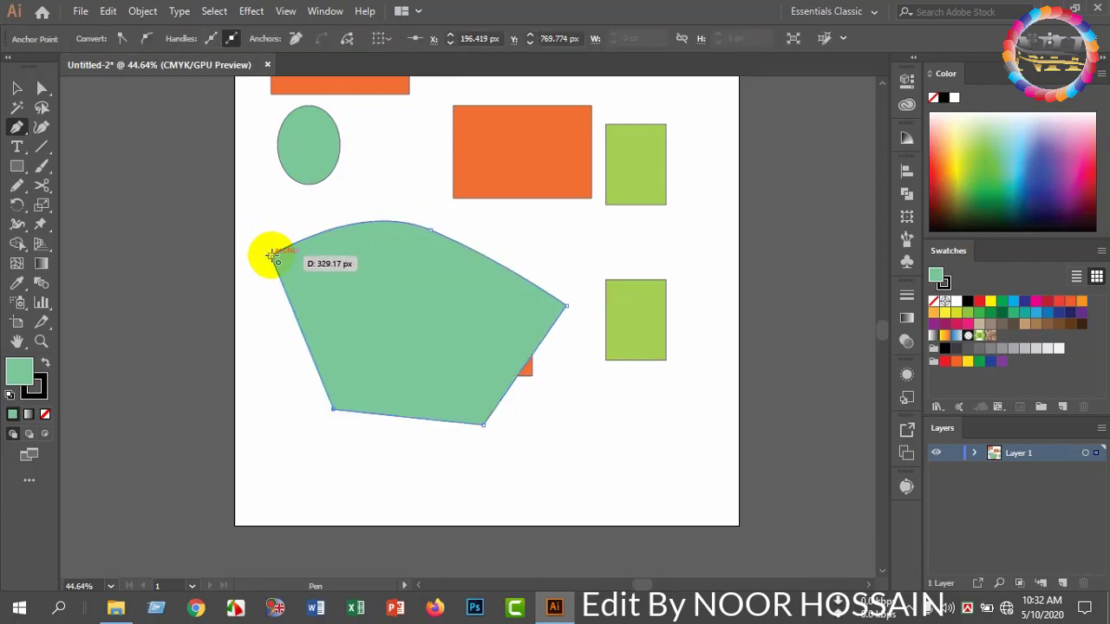
{"action": "left_click", "coordinate": [276, 256]}
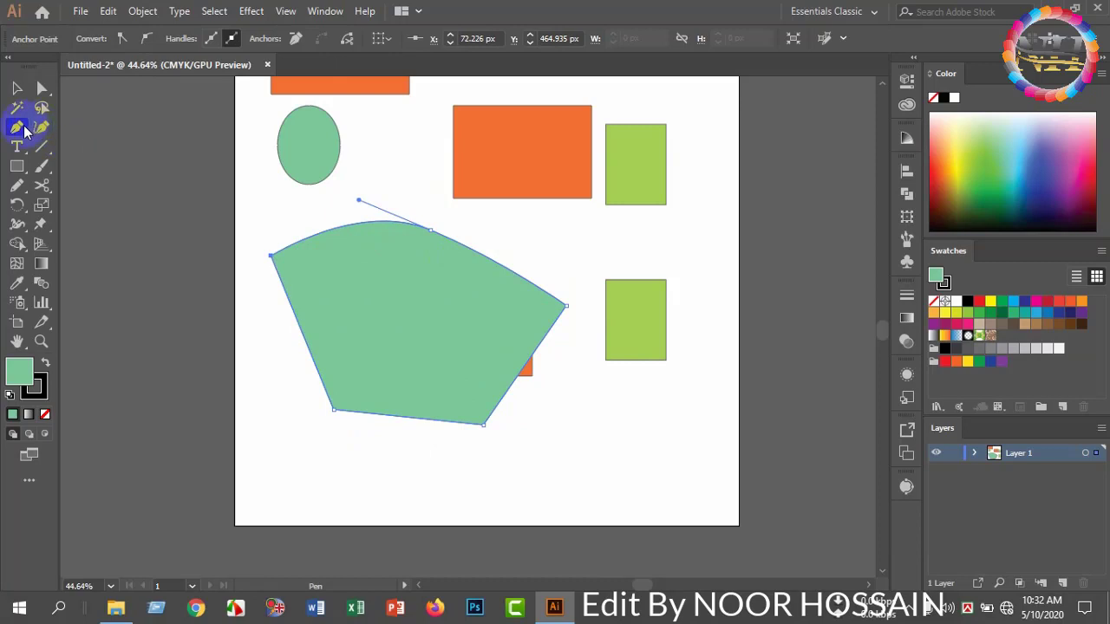
Drag the green shape left, partly off the artboard, and move the lower orange rectangle up near the top.
{"action": "left_click", "coordinate": [17, 91]}
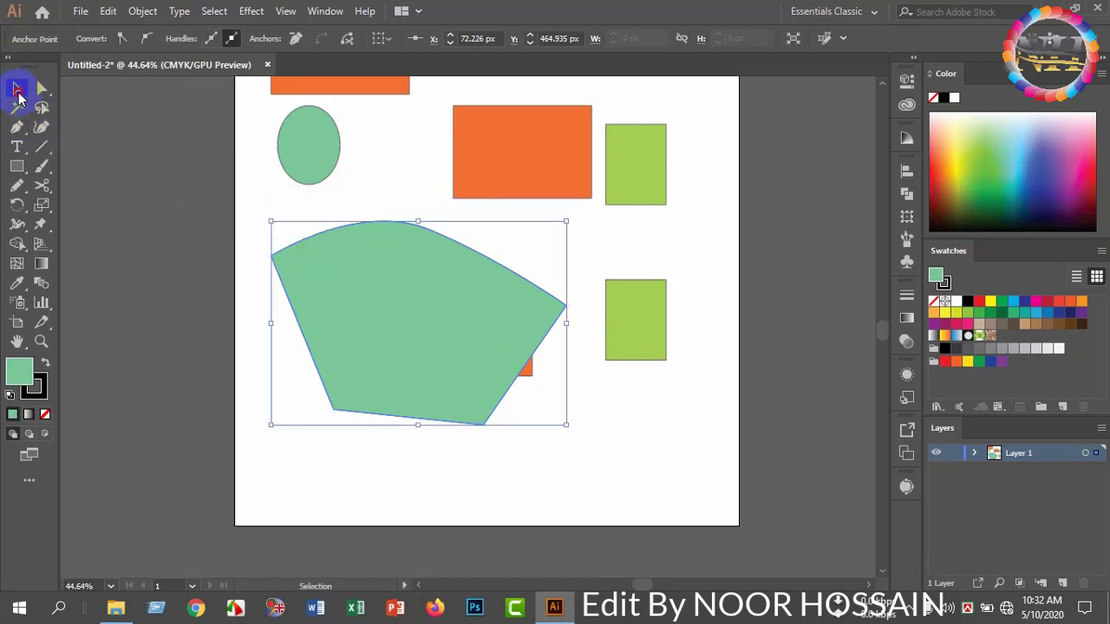
{"action": "left_click_drag", "start_coordinate": [345, 259], "coordinate": [118, 209]}
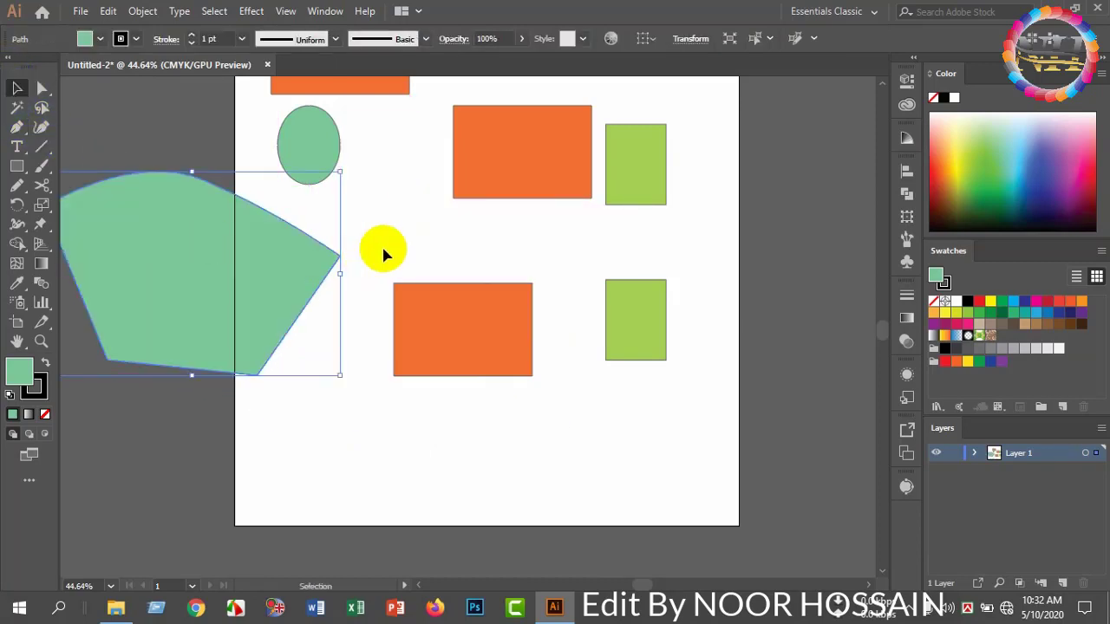
{"action": "left_click", "coordinate": [341, 300]}
{"action": "scroll", "coordinate": [367, 334], "scroll_direction": "down", "scroll_amount": 2}
{"action": "left_click_drag", "start_coordinate": [459, 280], "coordinate": [389, 147]}
{"action": "left_click", "coordinate": [487, 215]}
Move the green shape back onto the artboard and switch to the Direct Selection tool.
{"action": "left_click", "coordinate": [22, 133]}
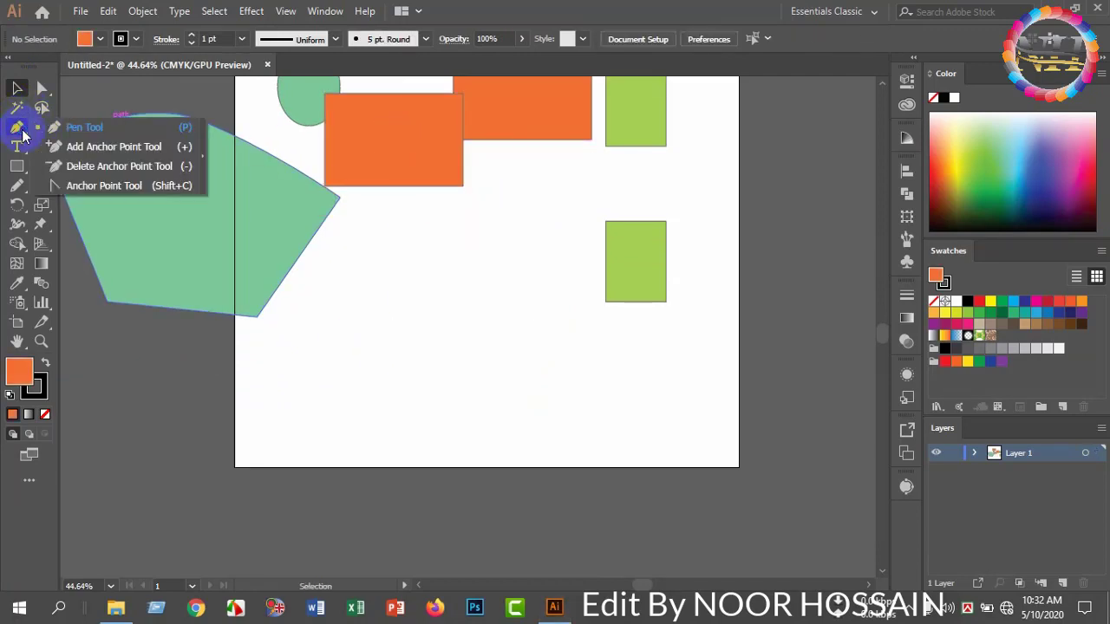
{"action": "left_click", "coordinate": [102, 148]}
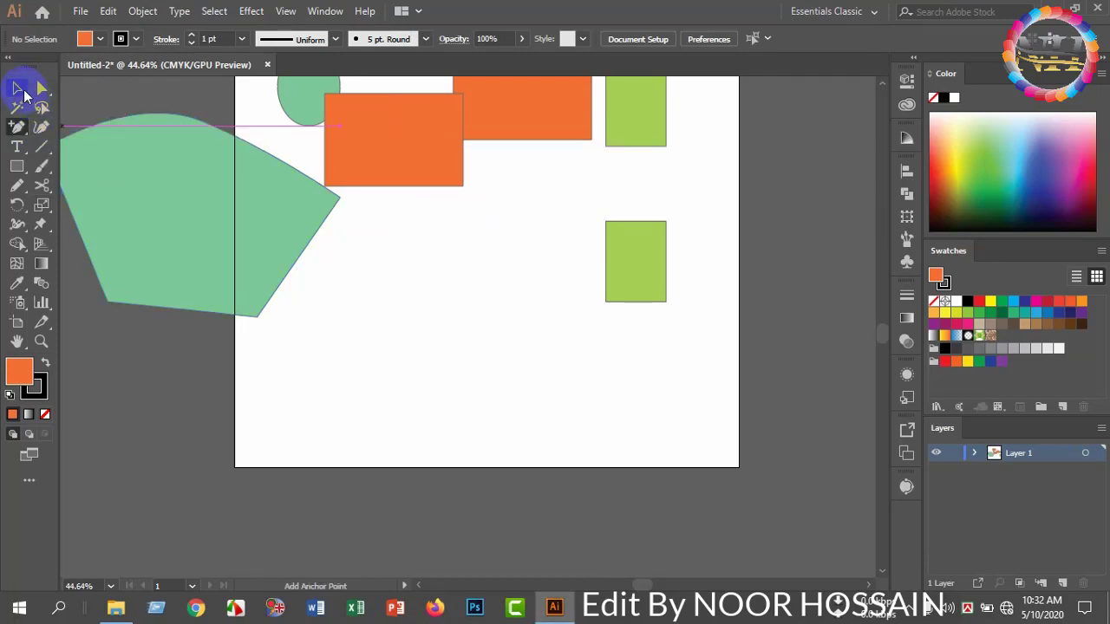
{"action": "left_click", "coordinate": [18, 88]}
{"action": "left_click_drag", "start_coordinate": [255, 231], "coordinate": [478, 330]}
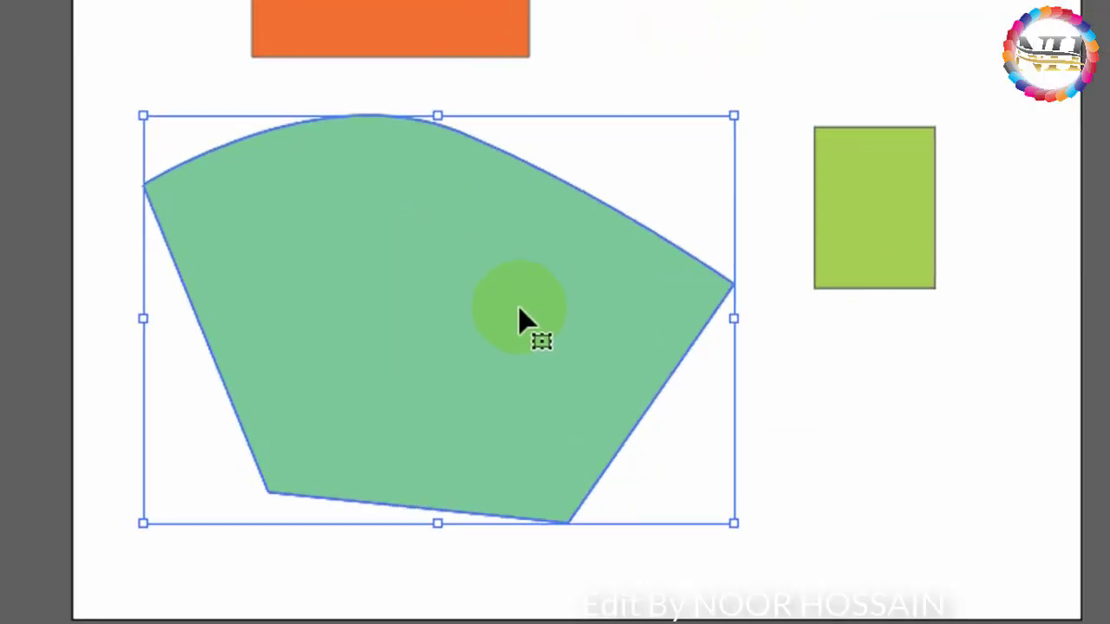
{"action": "scroll", "coordinate": [488, 228], "scroll_direction": "up", "scroll_amount": 4}
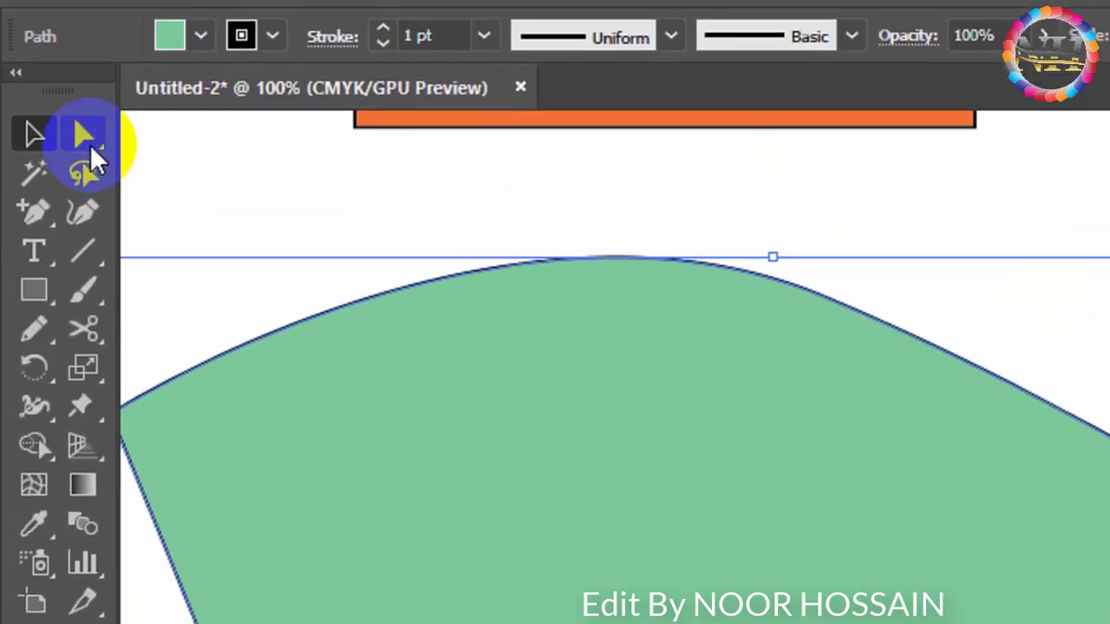
{"action": "left_click", "coordinate": [85, 155]}
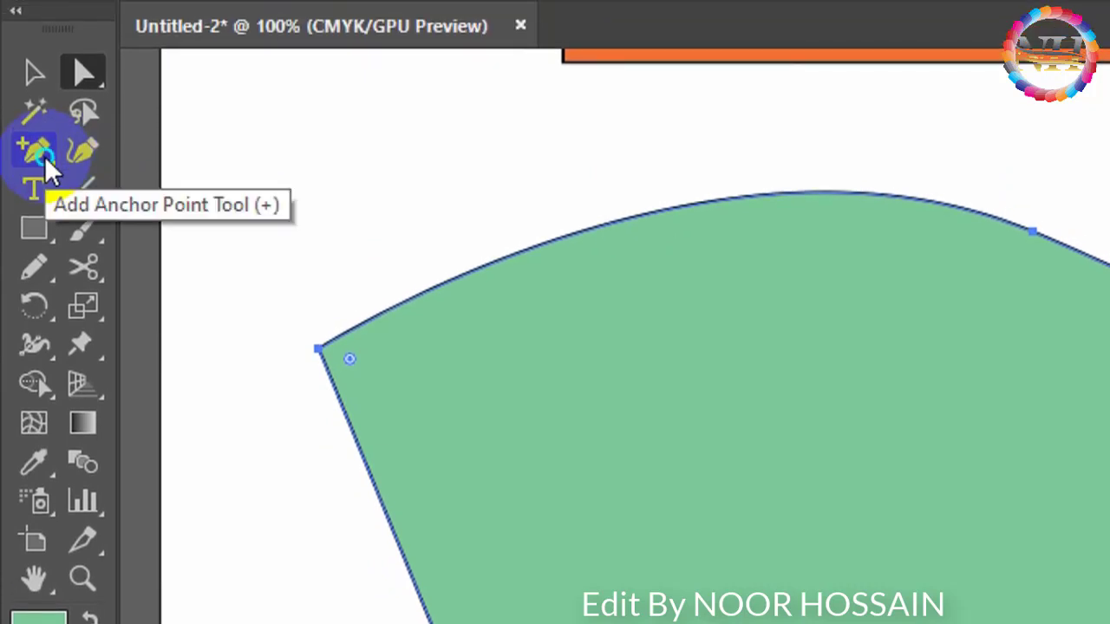
Add an anchor point on the green shape's top edge, then delete that new anchor.
{"action": "left_click_drag", "start_coordinate": [50, 171], "coordinate": [143, 192]}
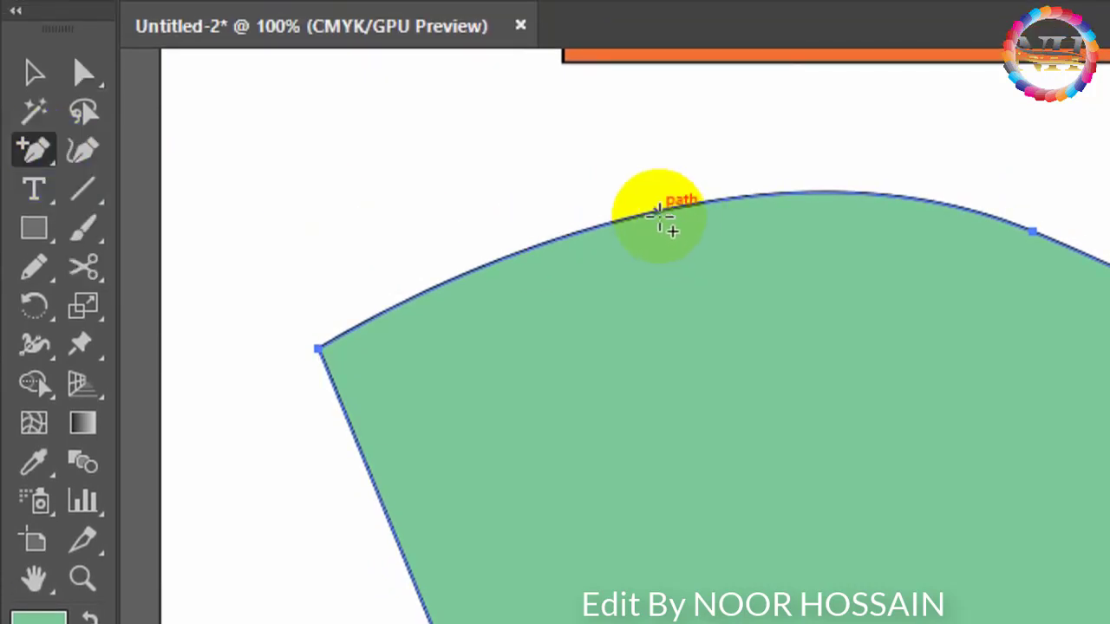
{"action": "left_click", "coordinate": [658, 213]}
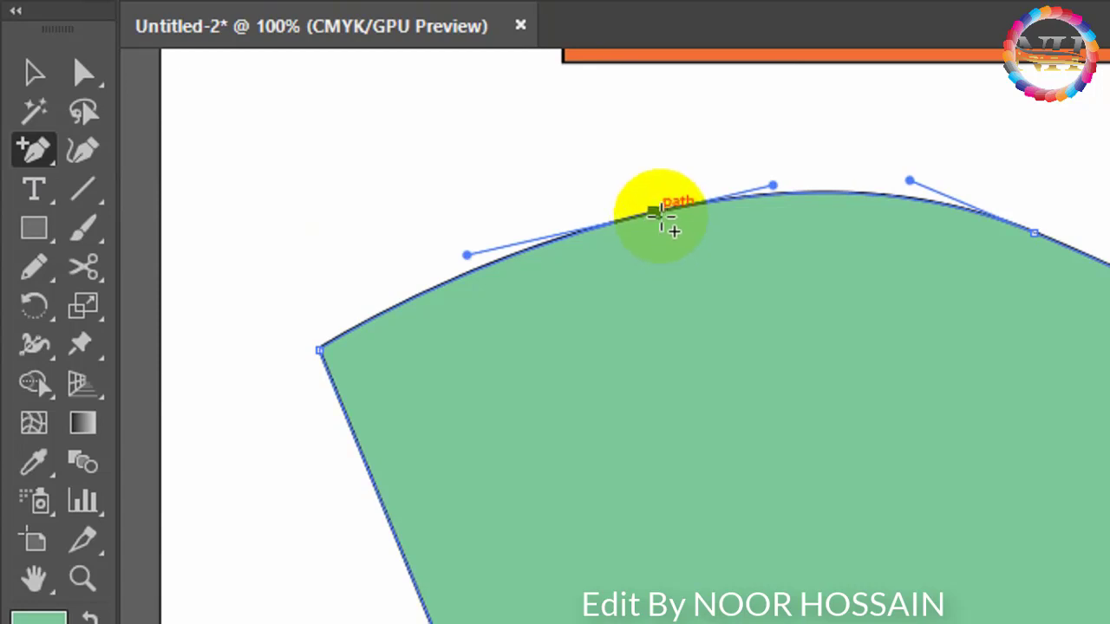
{"action": "left_click_drag", "start_coordinate": [35, 151], "coordinate": [181, 239]}
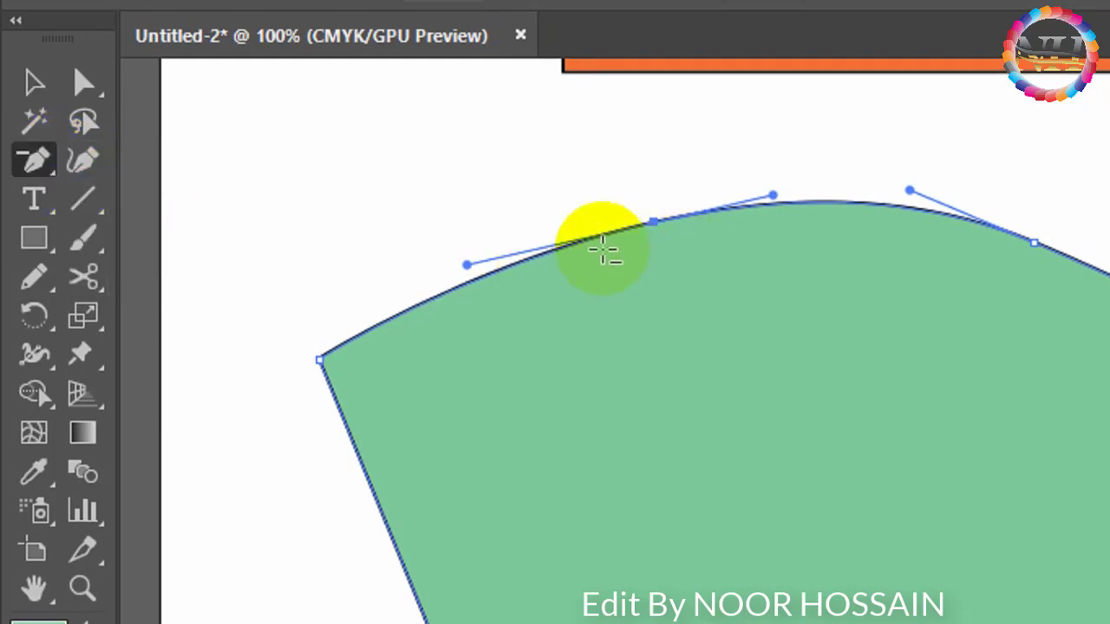
{"action": "left_click_drag", "start_coordinate": [52, 174], "coordinate": [198, 241]}
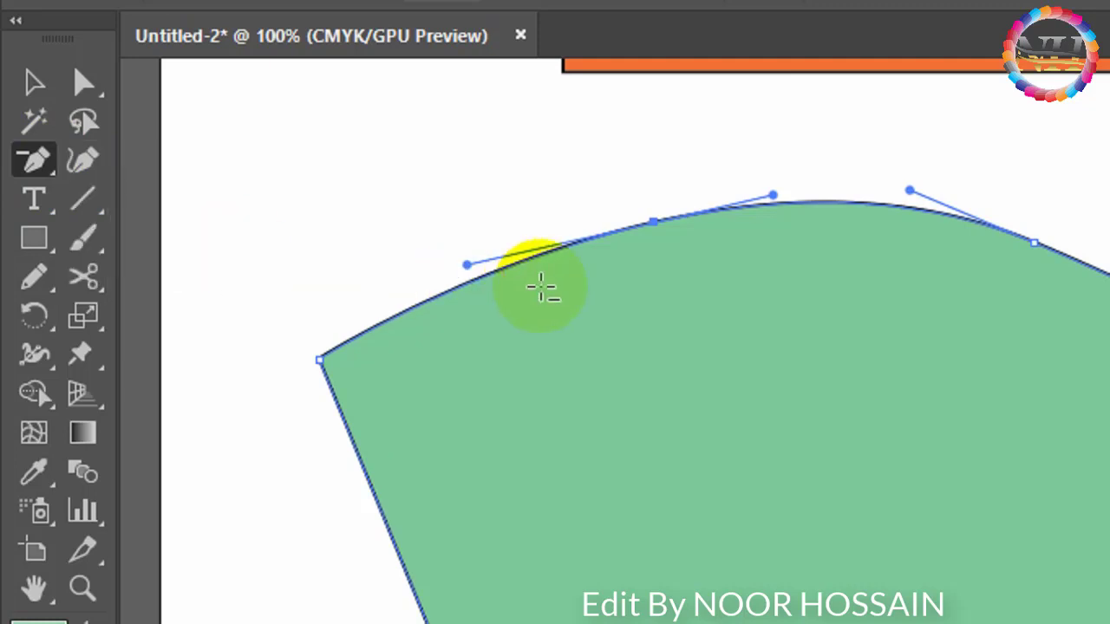
{"action": "left_click", "coordinate": [653, 221]}
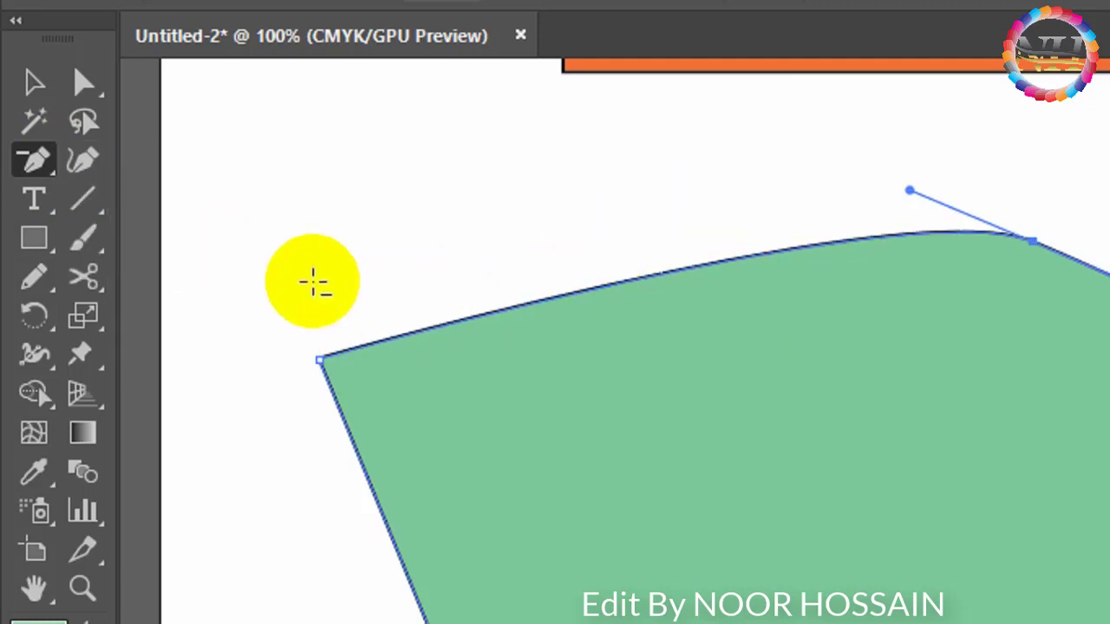
{"action": "left_click_drag", "start_coordinate": [33, 160], "coordinate": [170, 269]}
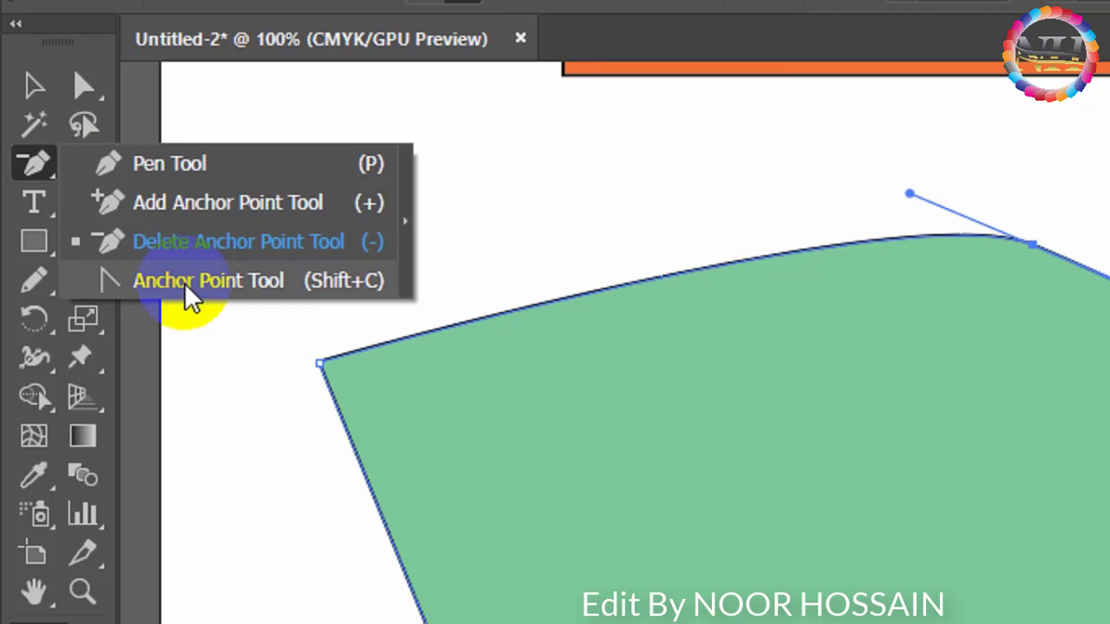
Drag the green shape's top segment upward with the Anchor Point Tool into a fuller, higher arc.
{"action": "left_click_drag", "start_coordinate": [183, 282], "coordinate": [184, 282]}
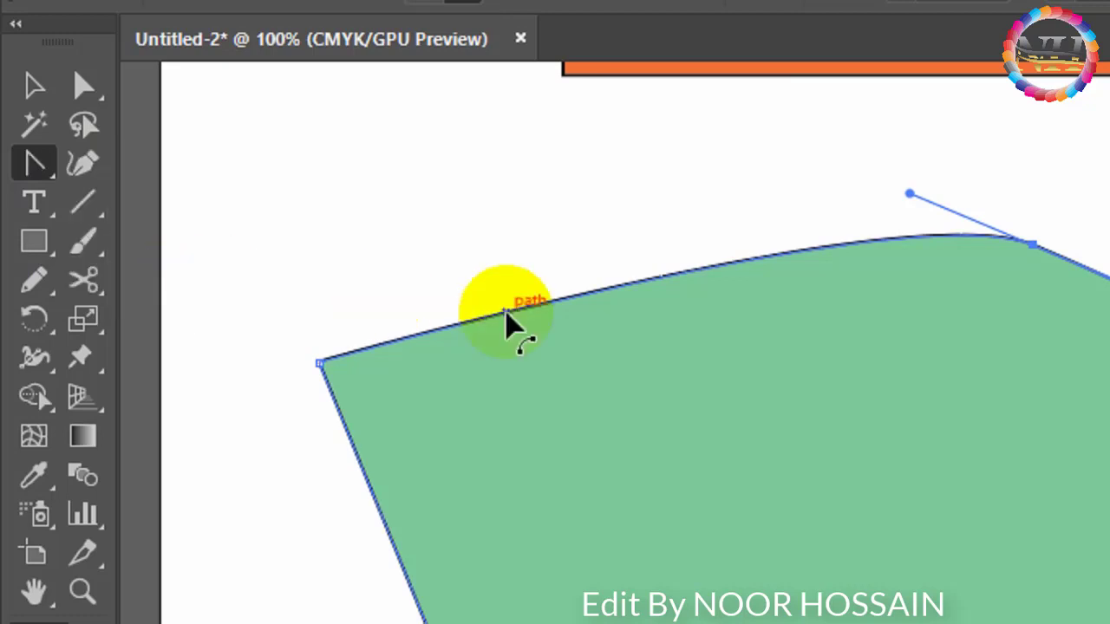
{"action": "left_click", "coordinate": [679, 276]}
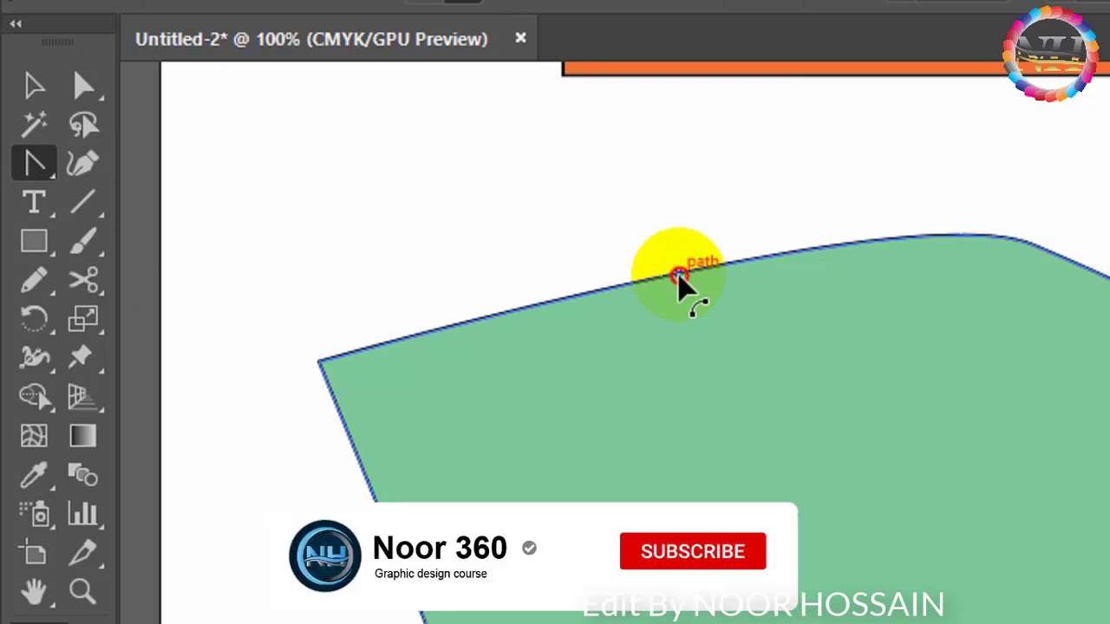
{"action": "left_click_drag", "start_coordinate": [678, 275], "coordinate": [682, 226]}
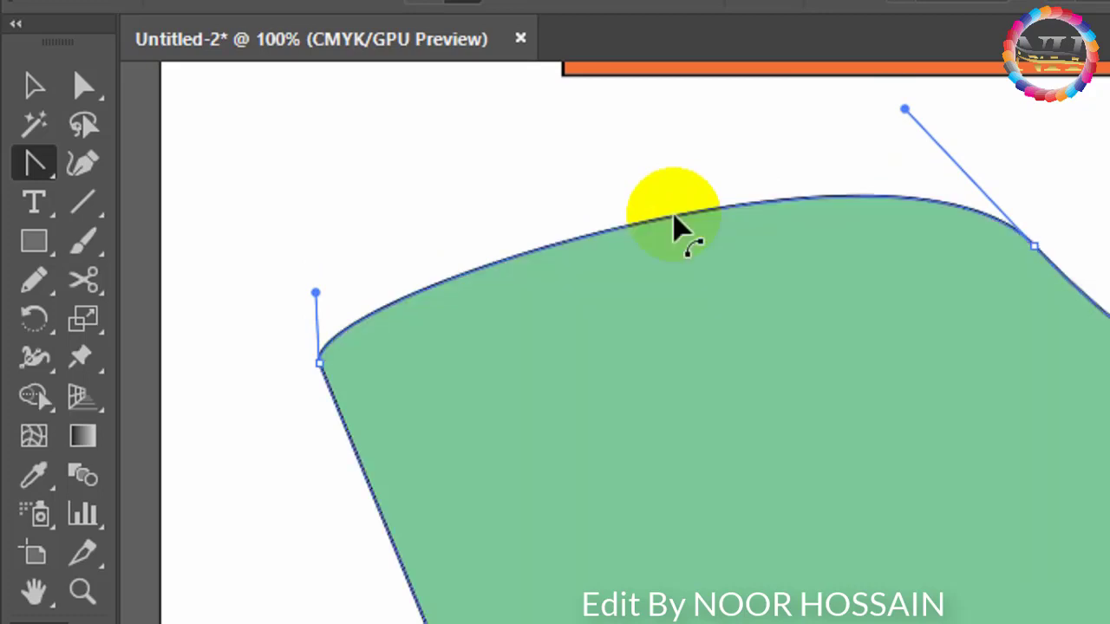
{"action": "left_click", "coordinate": [33, 162]}
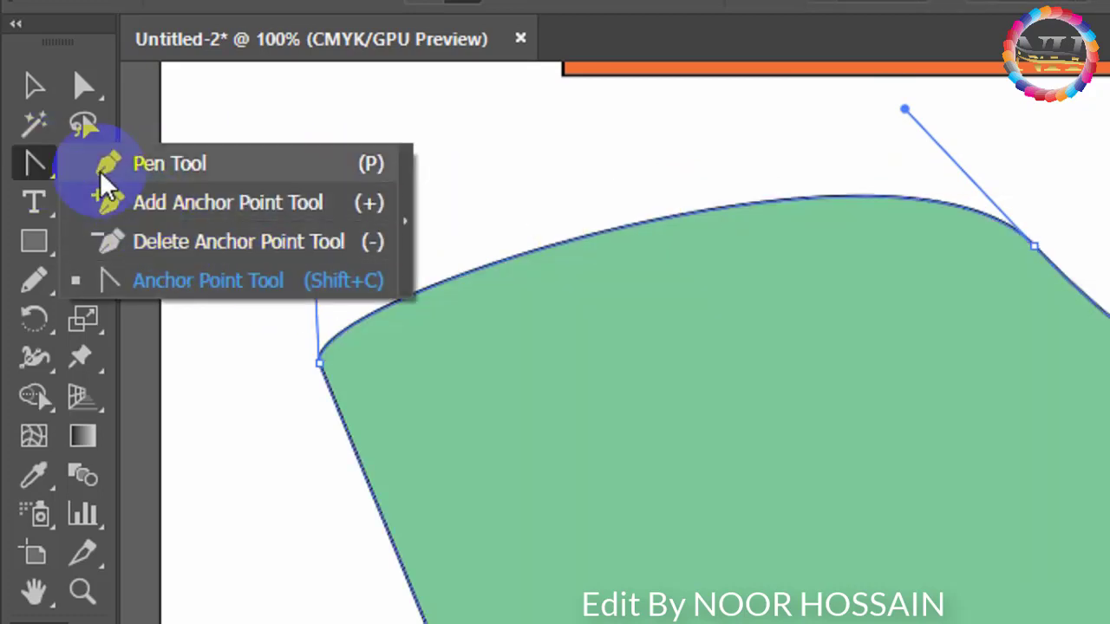
{"action": "left_click", "coordinate": [36, 86]}
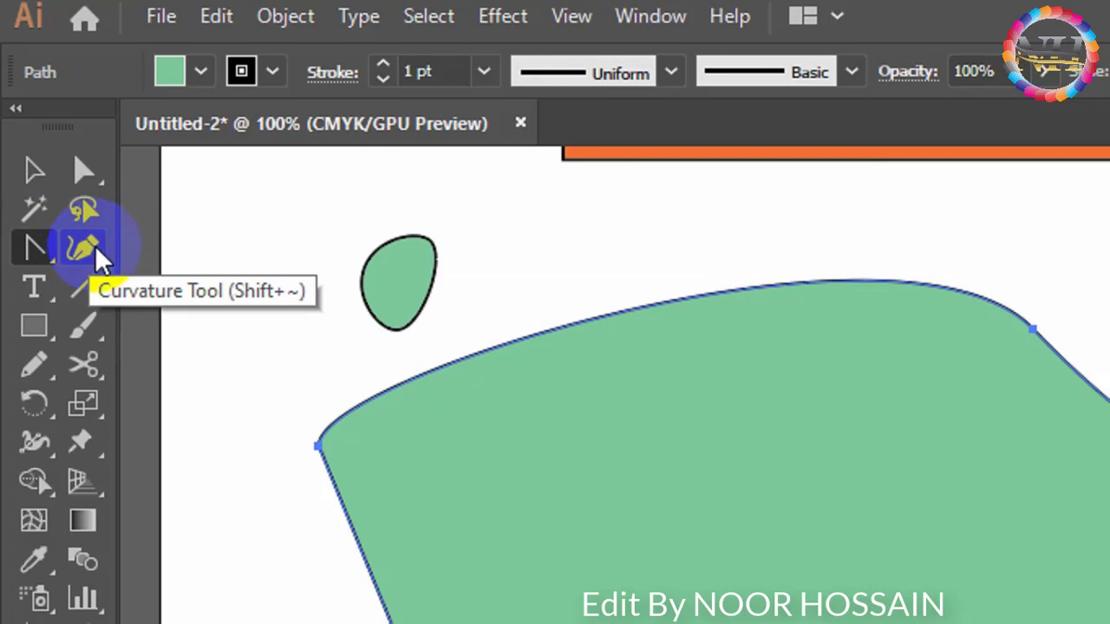
Add a final curved anchor and close the small leaf shape on its start point.
{"action": "left_click_drag", "start_coordinate": [39, 250], "coordinate": [142, 258]}
{"action": "left_click_drag", "start_coordinate": [704, 211], "coordinate": [804, 221]}
{"action": "left_click", "coordinate": [513, 275]}
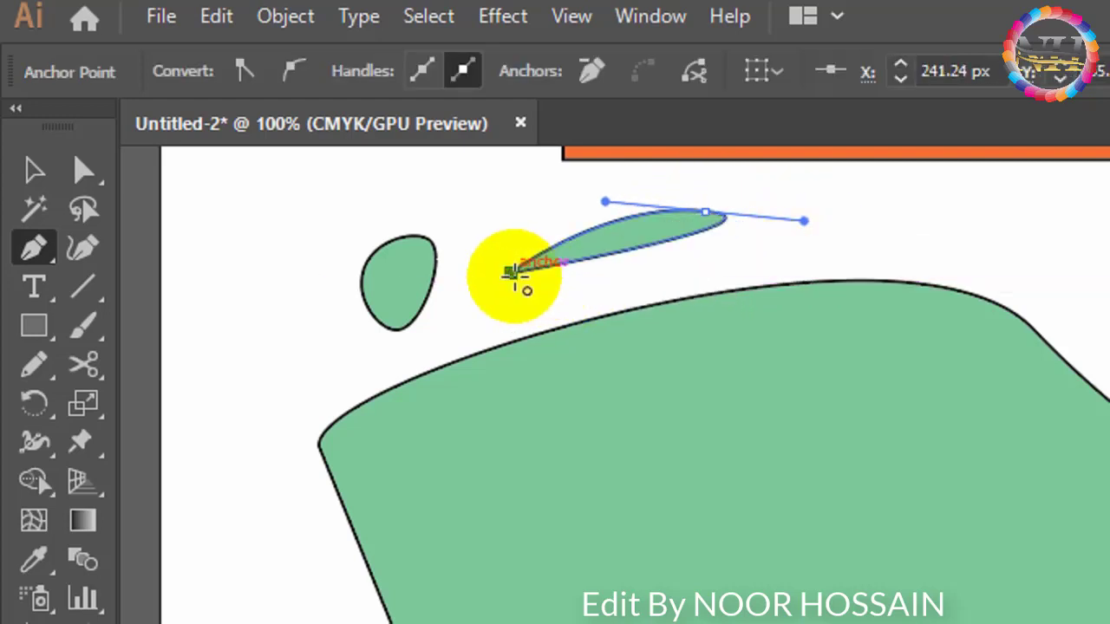
{"action": "scroll", "coordinate": [610, 392], "scroll_direction": "down", "scroll_amount": 5}
{"action": "scroll", "coordinate": [413, 466], "scroll_direction": "down", "scroll_amount": 3}
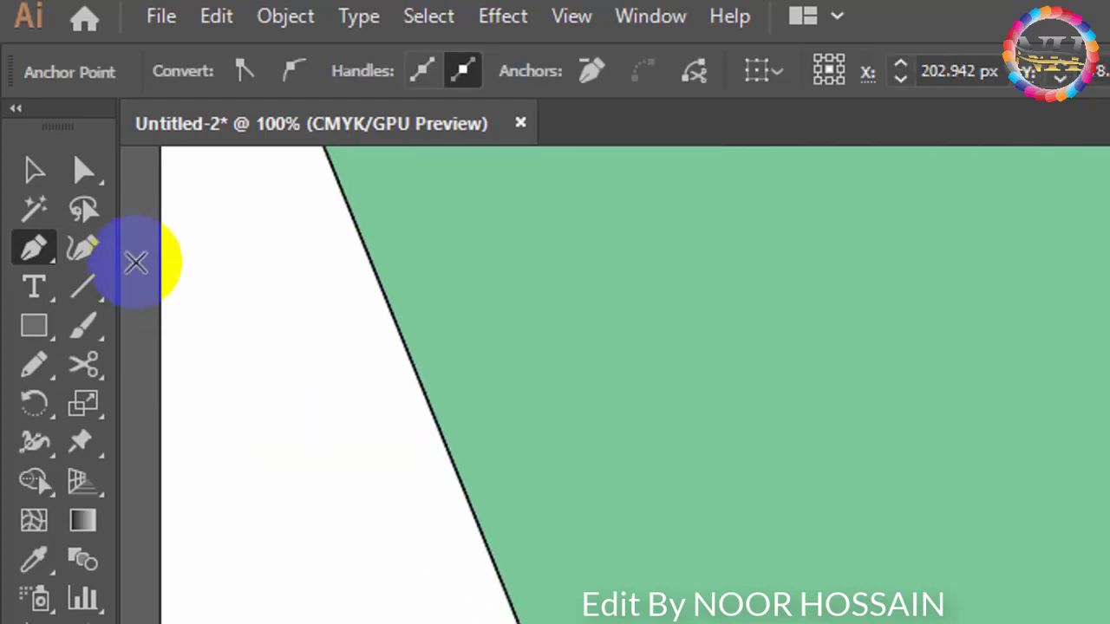
Draw a closed four-point egg-shaped curve with the Curvature Tool beside the large shape.
{"action": "left_click", "coordinate": [91, 255]}
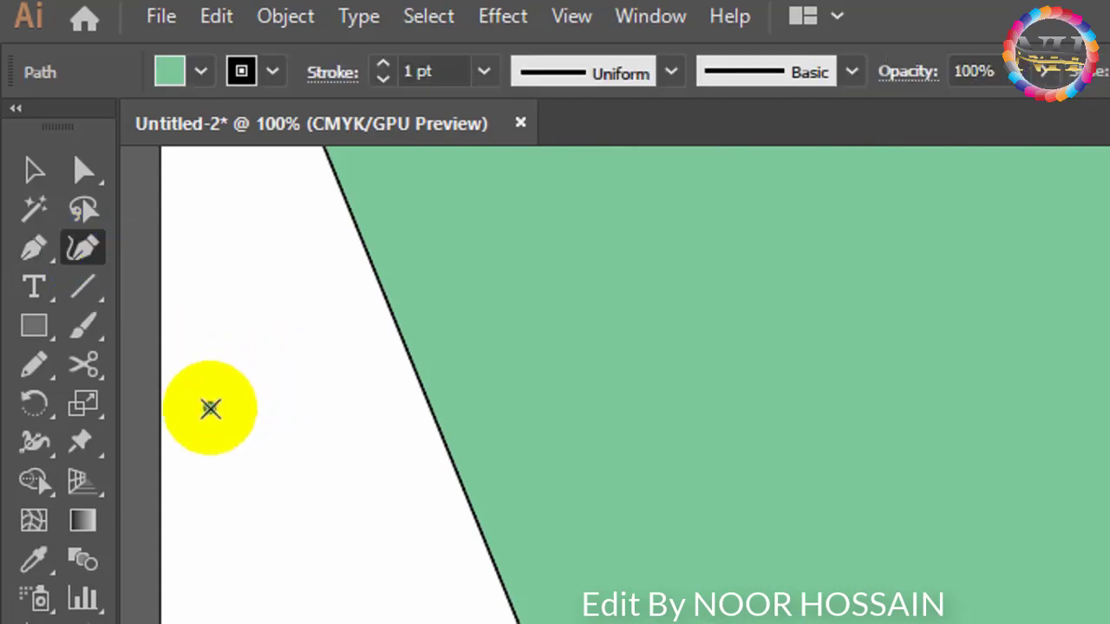
{"action": "left_click", "coordinate": [209, 408]}
{"action": "left_click", "coordinate": [209, 407]}
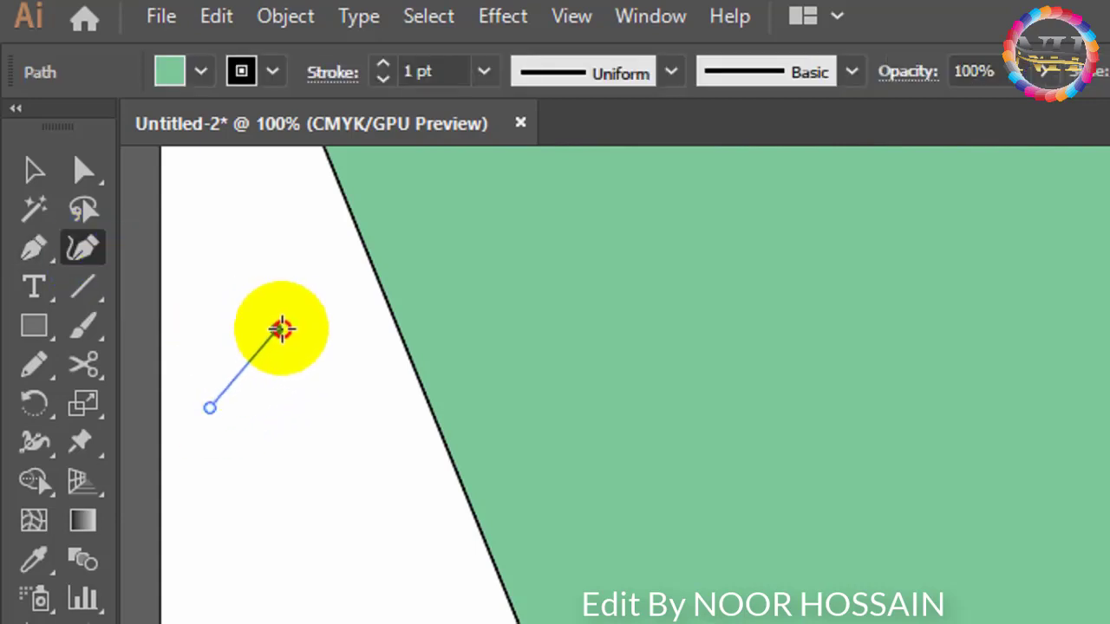
{"action": "left_click", "coordinate": [302, 324]}
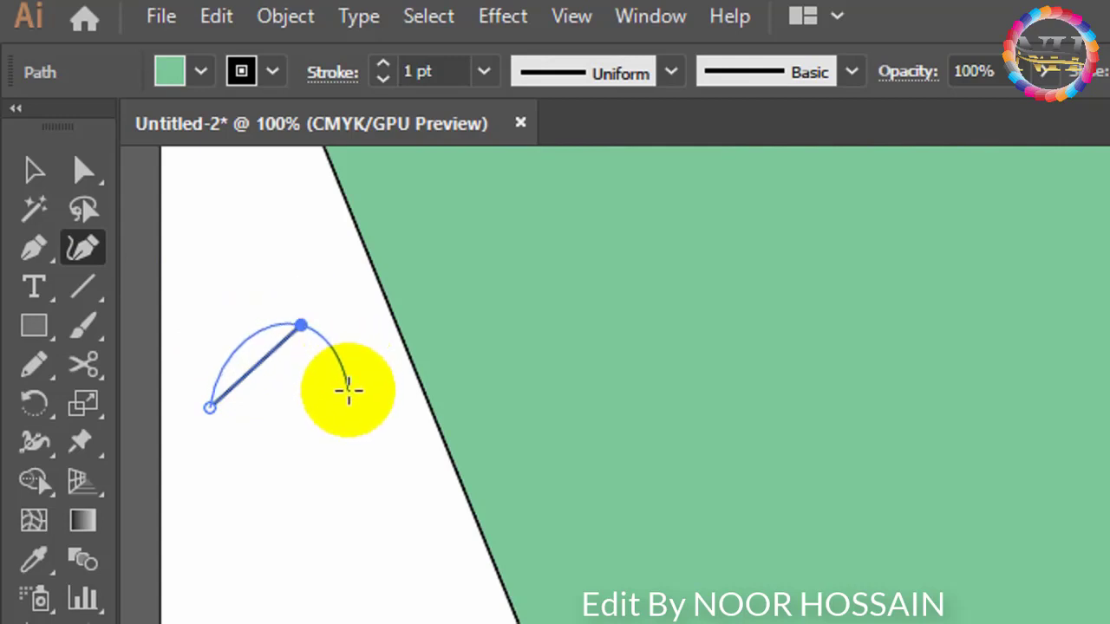
{"action": "left_click", "coordinate": [344, 392]}
{"action": "left_click", "coordinate": [299, 437]}
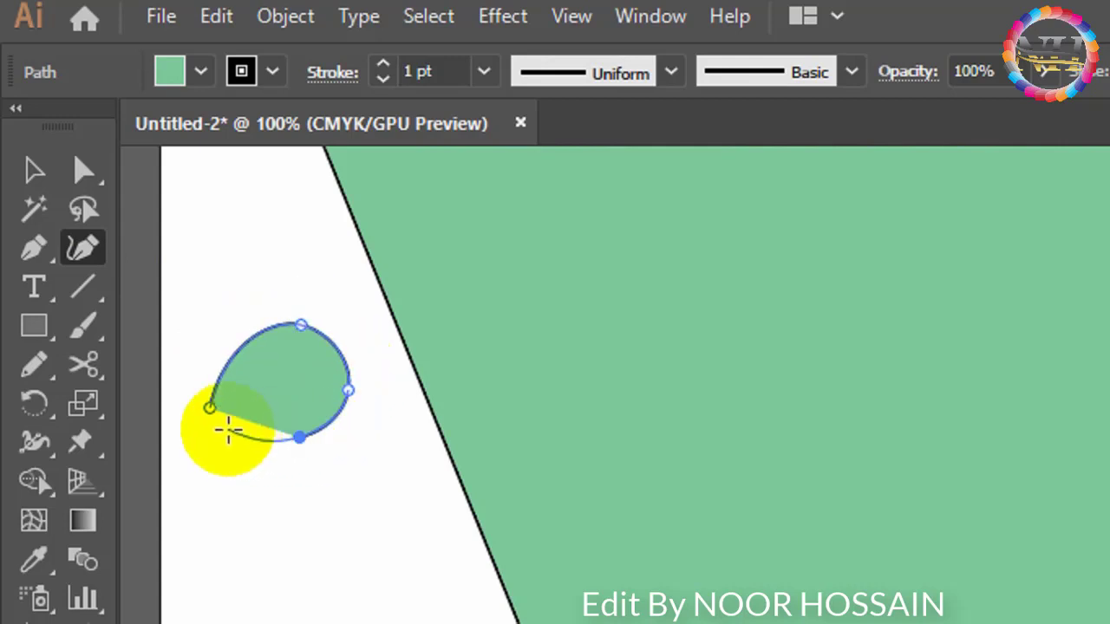
{"action": "left_click", "coordinate": [213, 407]}
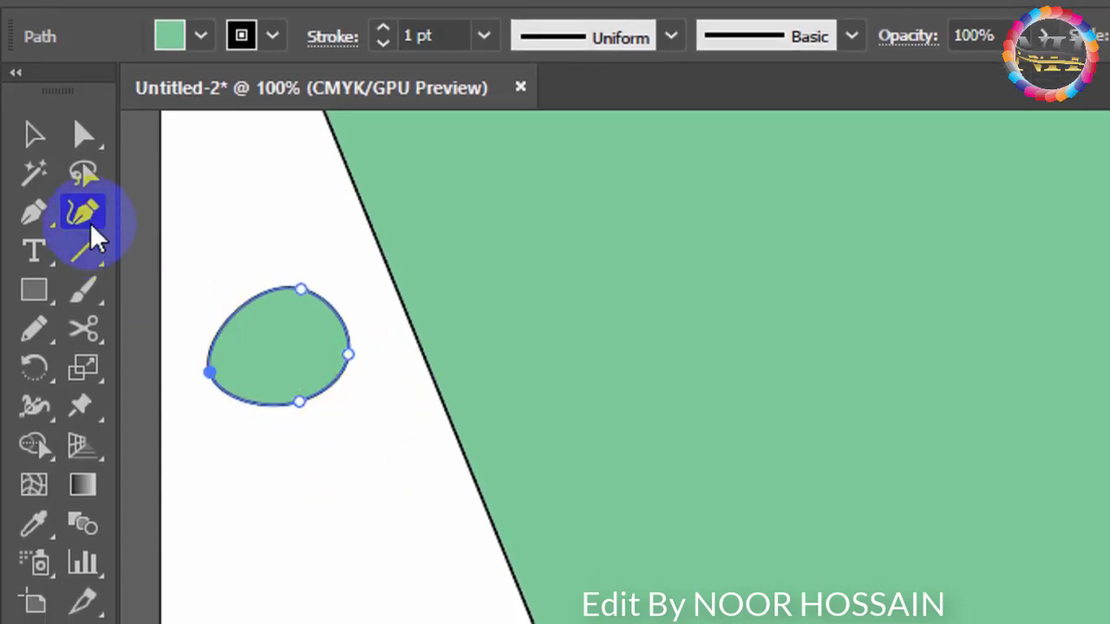
{"action": "left_click", "coordinate": [47, 251]}
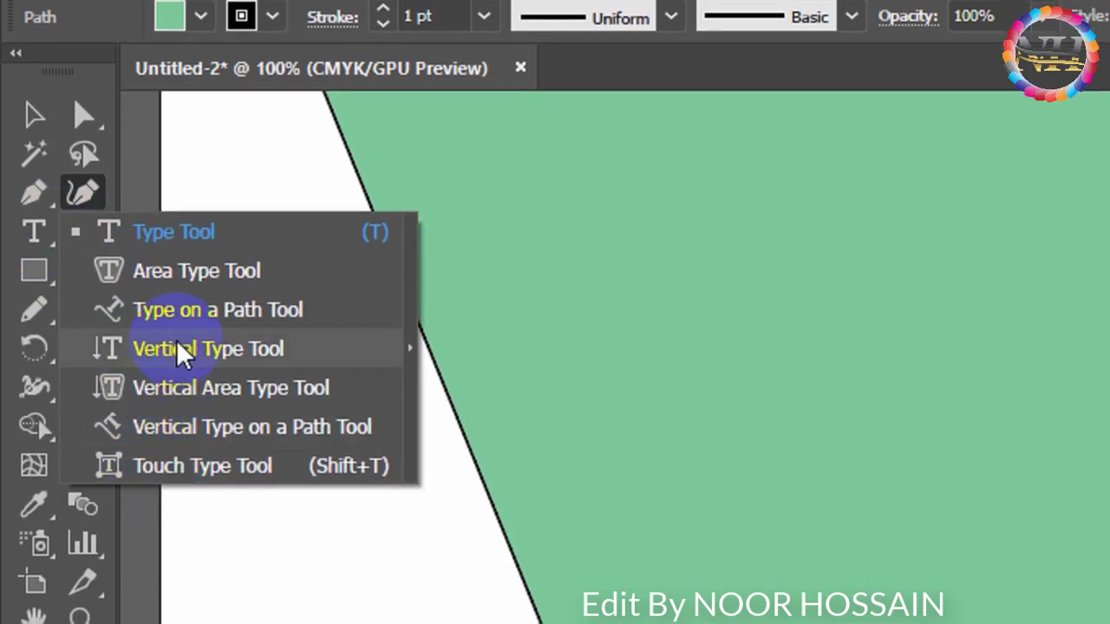
Type 'i AM A Graphic designer' as point text below the green shape and select the line.
{"action": "left_click", "coordinate": [158, 238]}
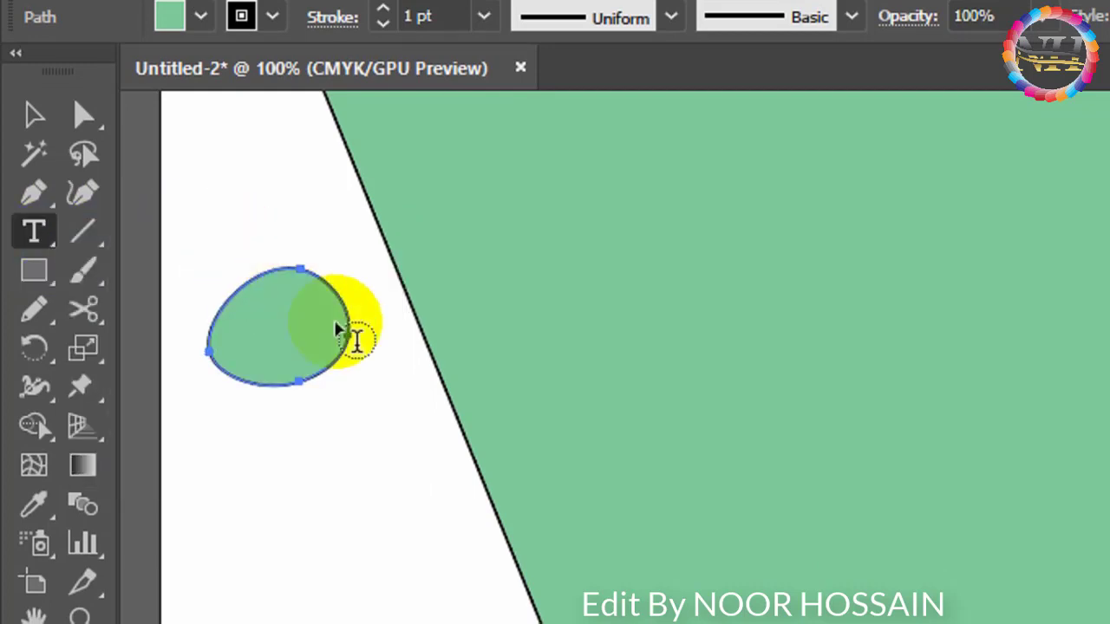
{"action": "scroll", "coordinate": [441, 438], "scroll_direction": "down", "scroll_amount": 1}
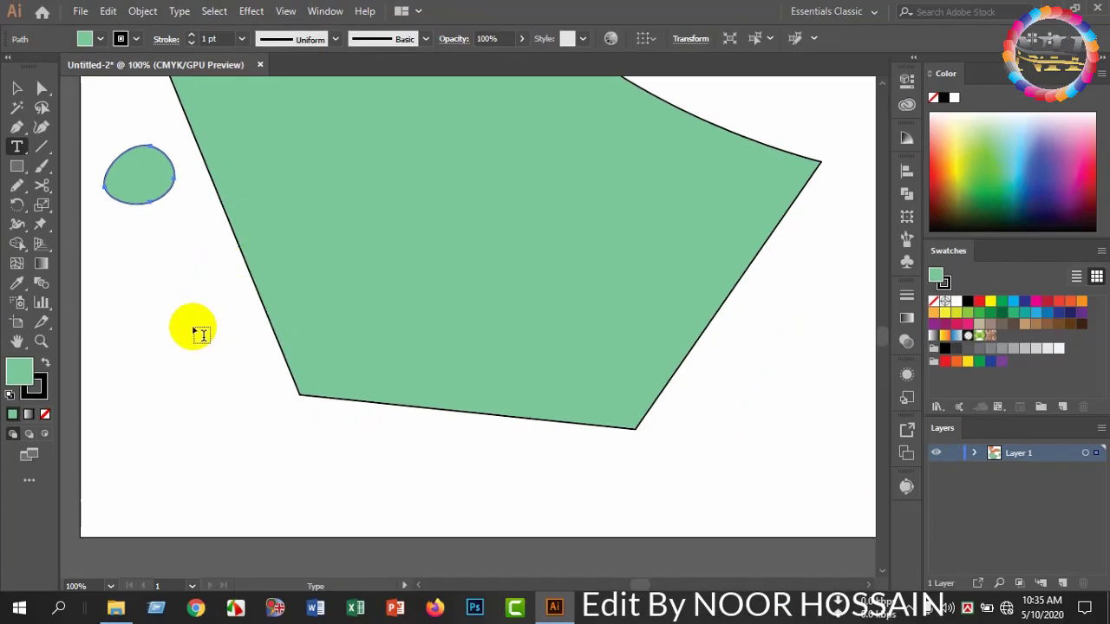
{"action": "scroll", "coordinate": [383, 591], "scroll_direction": "down", "scroll_amount": 3}
{"action": "left_click", "coordinate": [170, 371]}
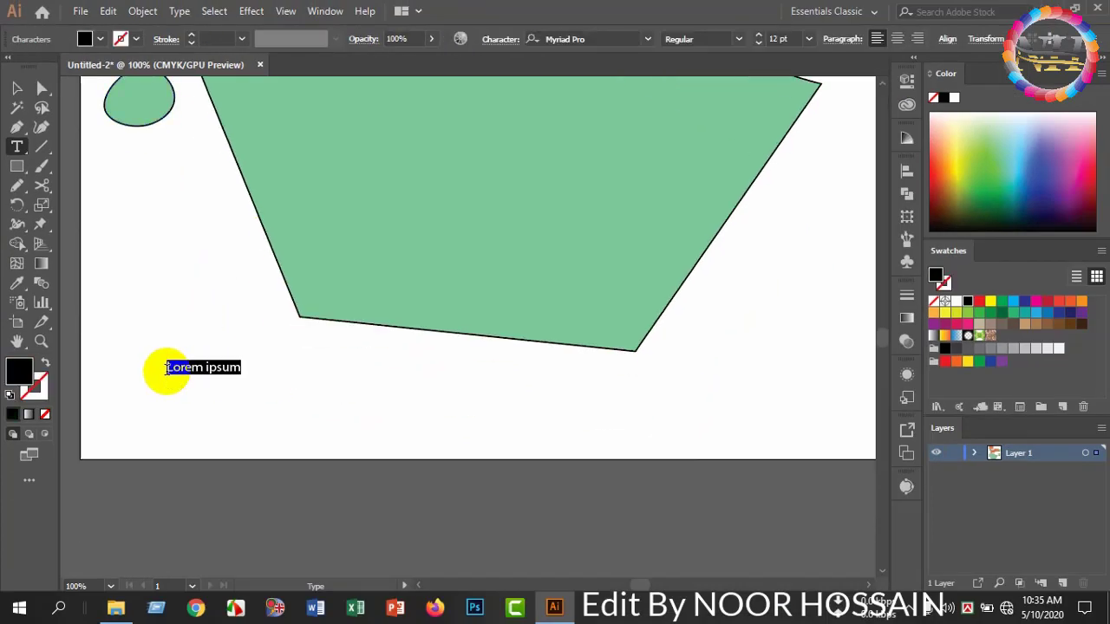
{"action": "type", "text": "H"}
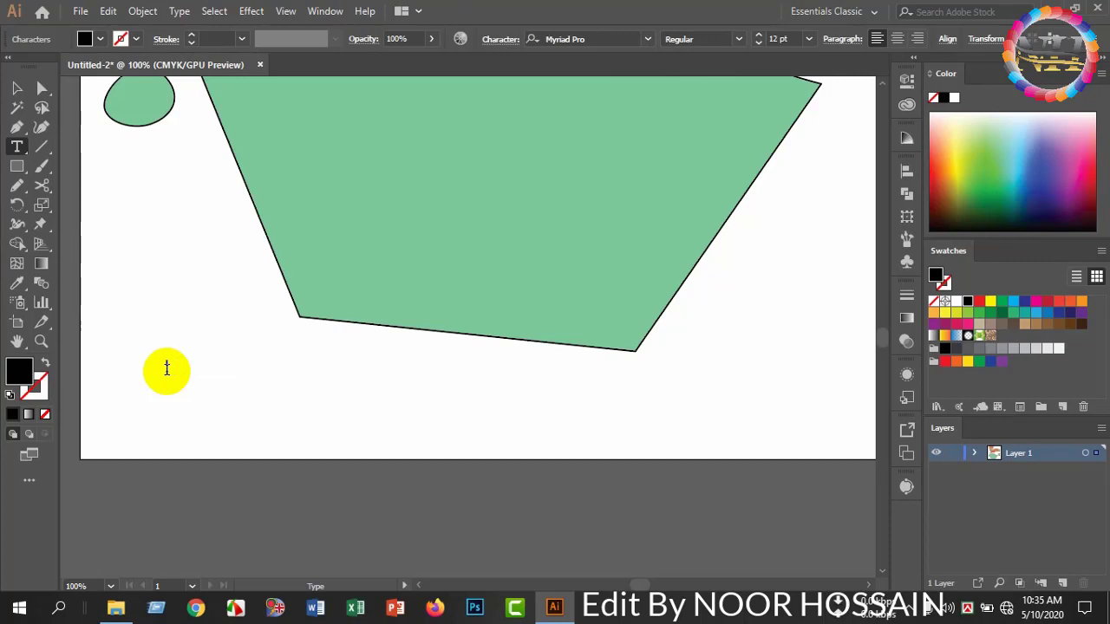
{"action": "type", "text": " AM A gRPA"}
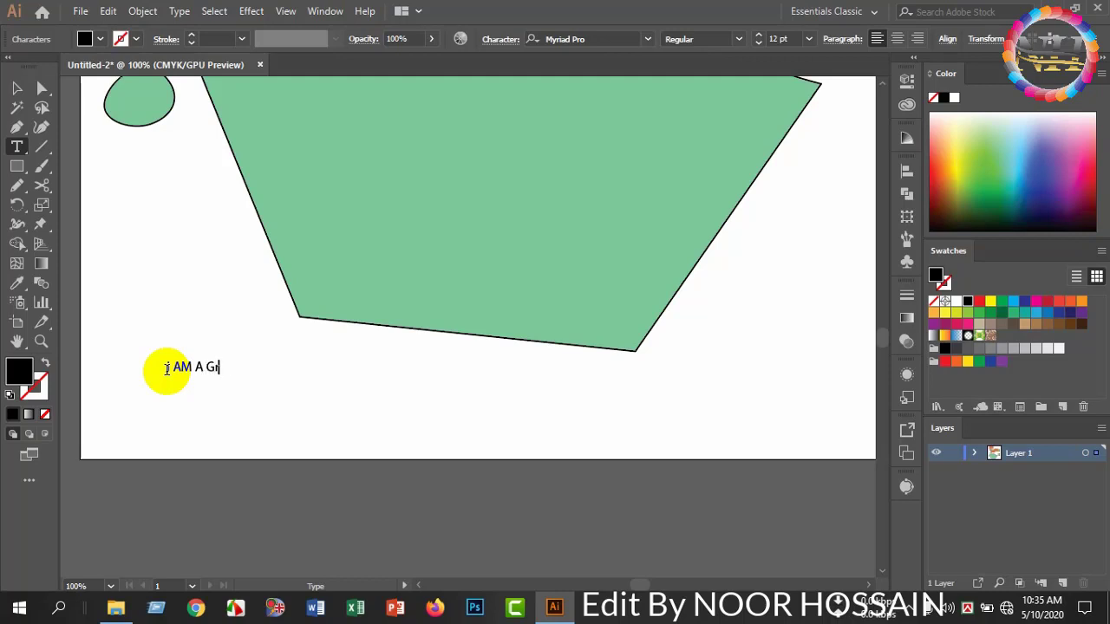
{"action": "type", "text": "hic designer"}
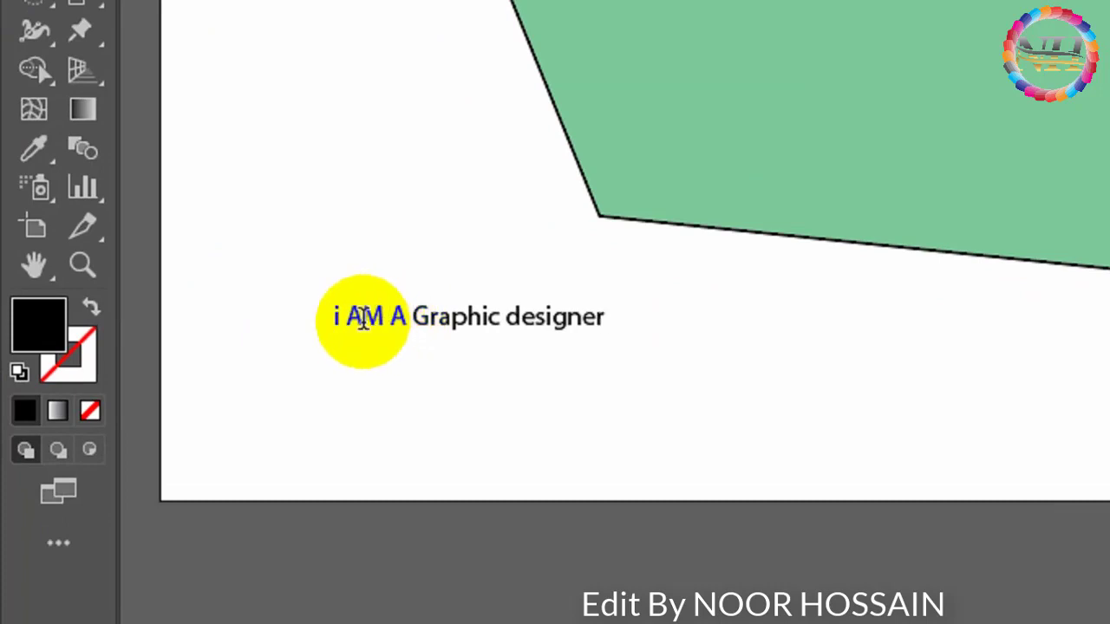
{"action": "left_click_drag", "start_coordinate": [345, 317], "coordinate": [408, 319]}
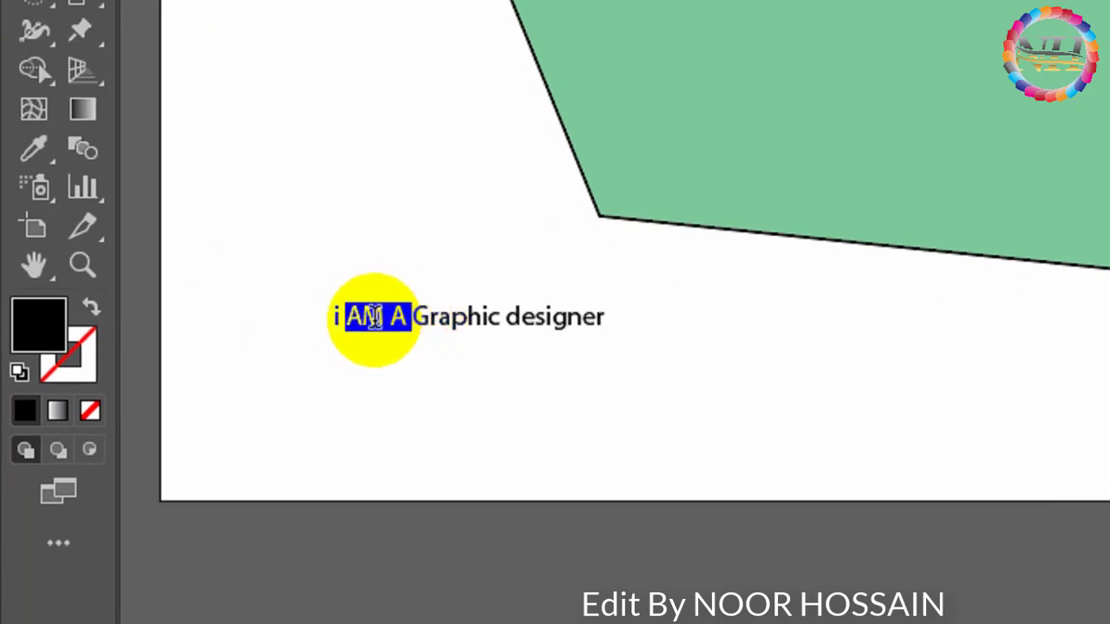
{"action": "left_click_drag", "start_coordinate": [334, 315], "coordinate": [612, 320]}
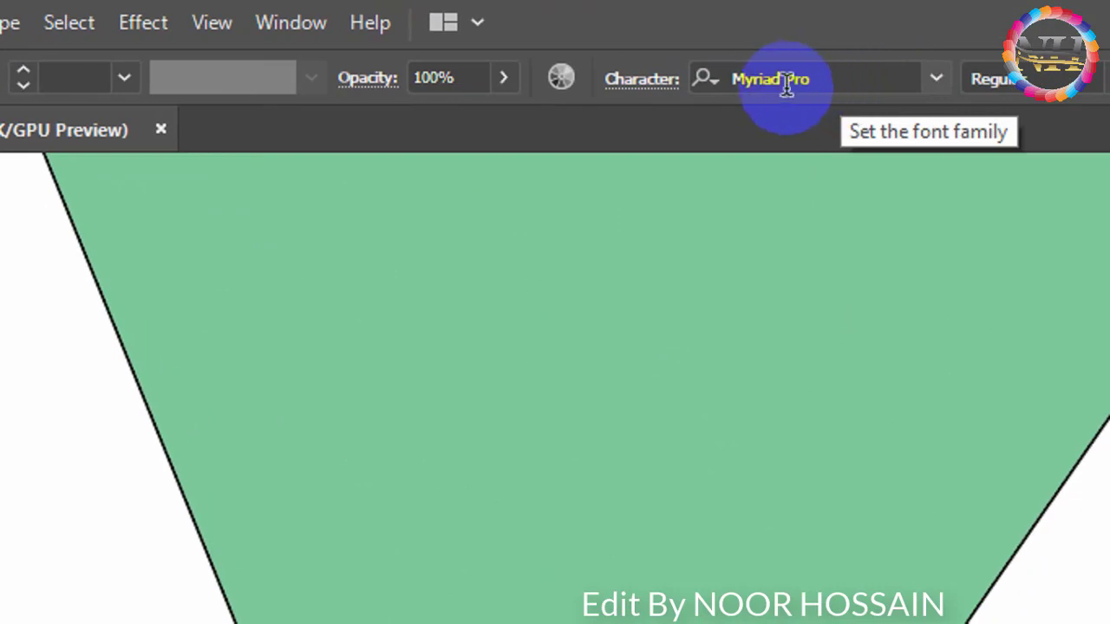
Set the 'i AM A Graphic designer' line to Montserrat Black at 36 pt.
{"action": "left_click", "coordinate": [831, 80]}
{"action": "left_click", "coordinate": [936, 78]}
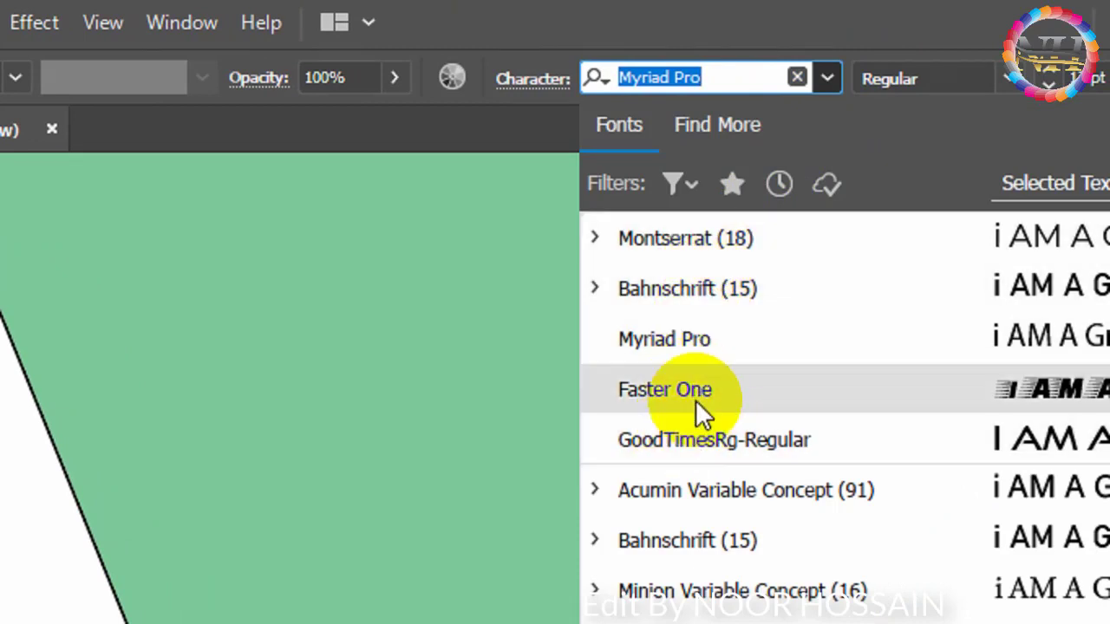
{"action": "left_click", "coordinate": [712, 239]}
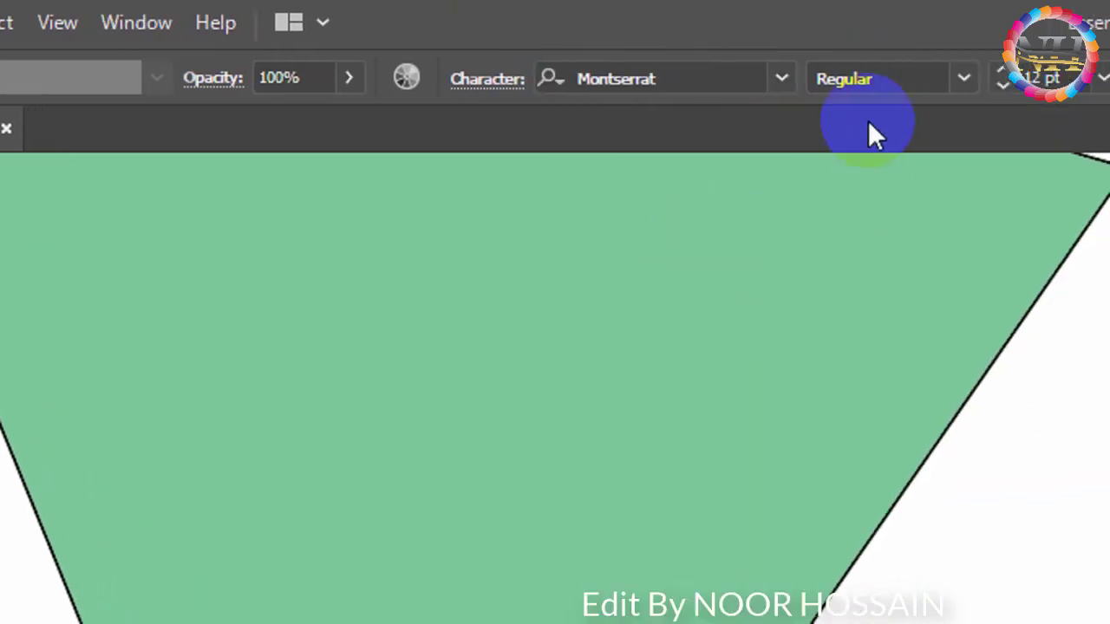
{"action": "left_click", "coordinate": [963, 78]}
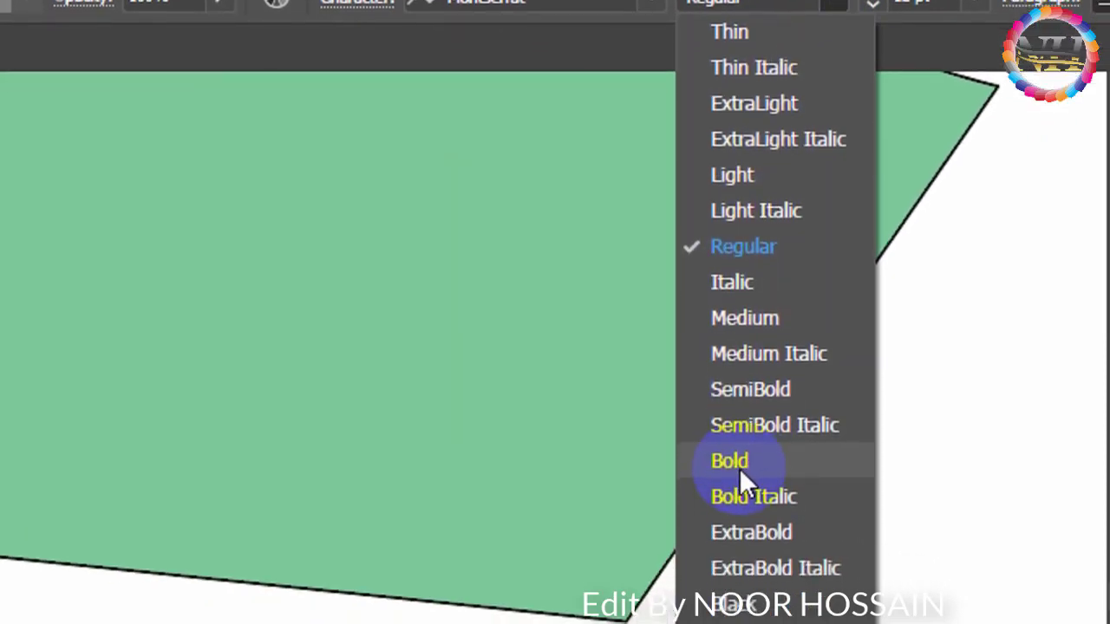
{"action": "left_click", "coordinate": [733, 604]}
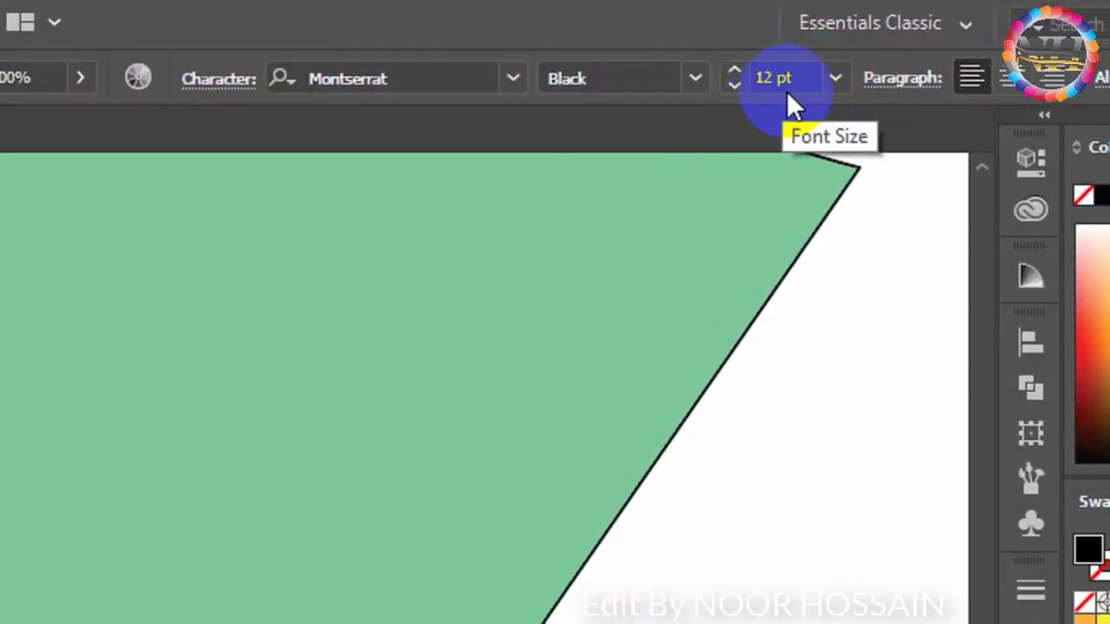
{"action": "left_click", "coordinate": [737, 70]}
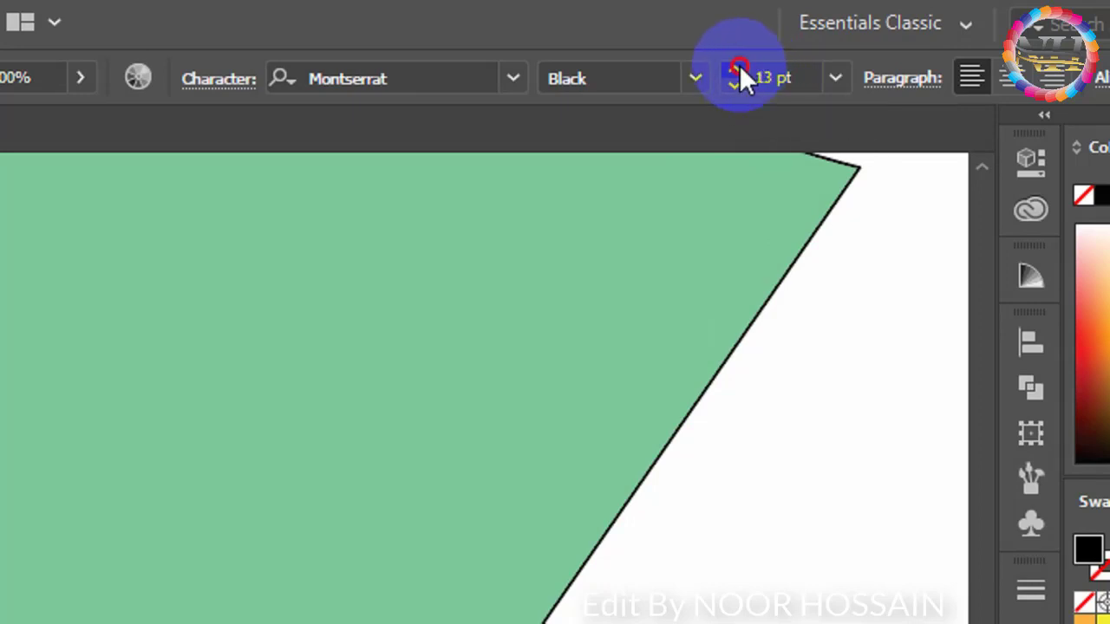
{"action": "left_click", "coordinate": [738, 70]}
{"action": "left_click", "coordinate": [835, 78]}
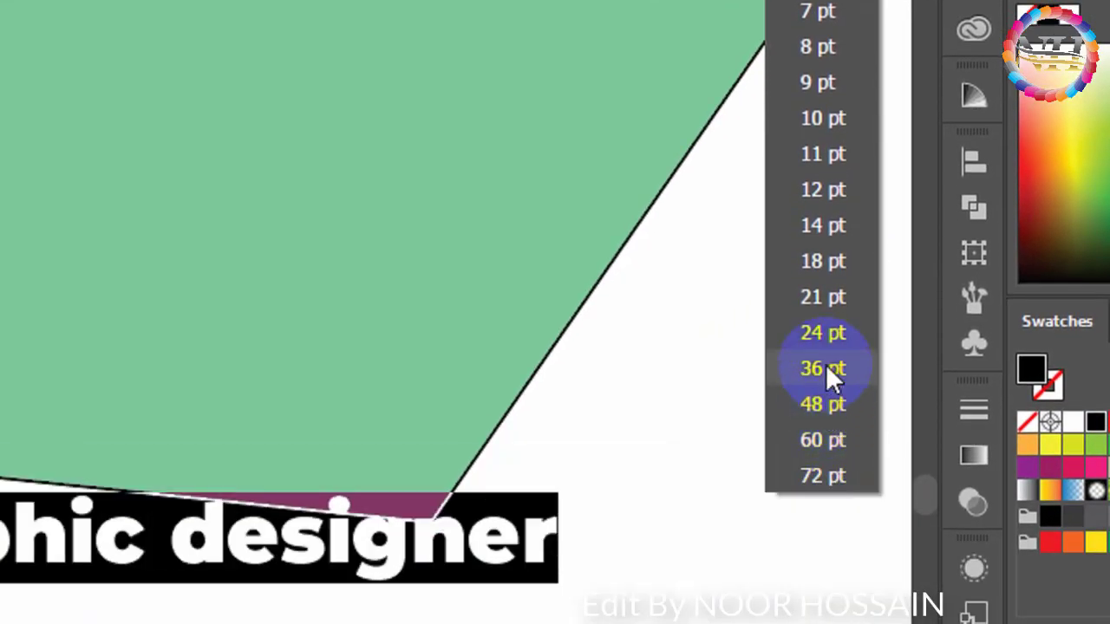
{"action": "left_click", "coordinate": [830, 467]}
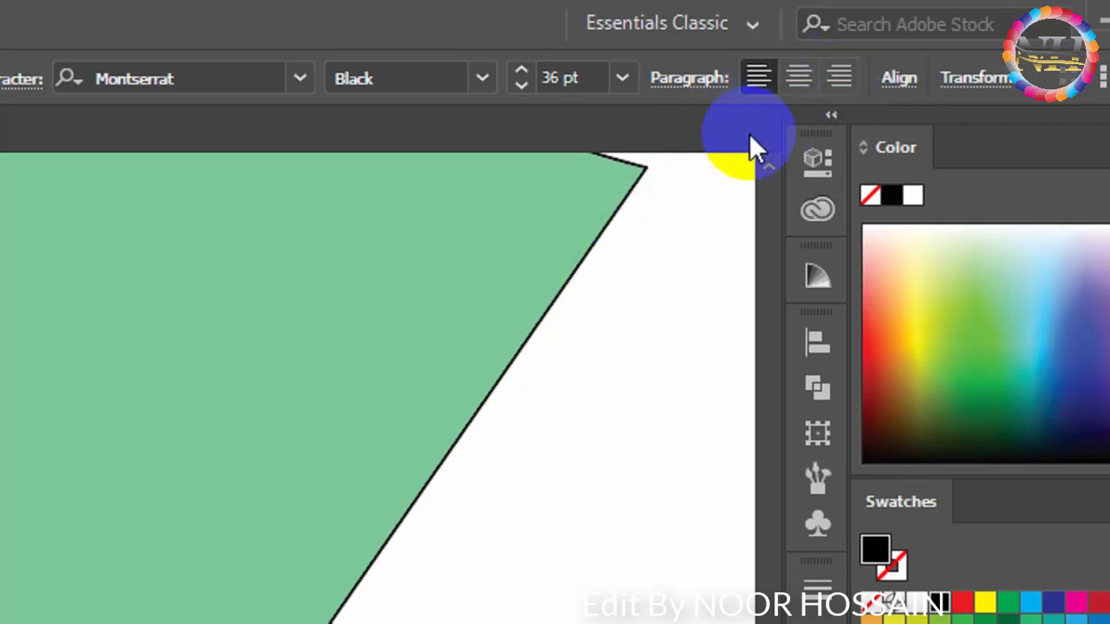
Add a centre-aligned line under the headline reading 'I am' followed by the designer's name.
{"action": "left_click", "coordinate": [802, 83]}
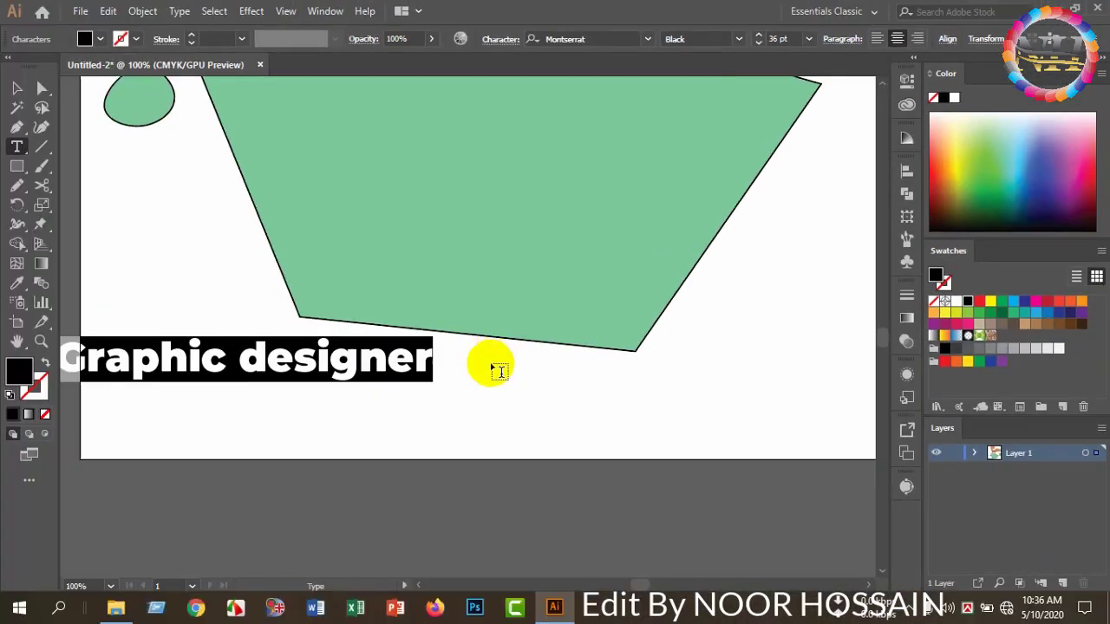
{"action": "left_click", "coordinate": [503, 414], "text": "ctrl"}
{"action": "left_click", "coordinate": [503, 414]}
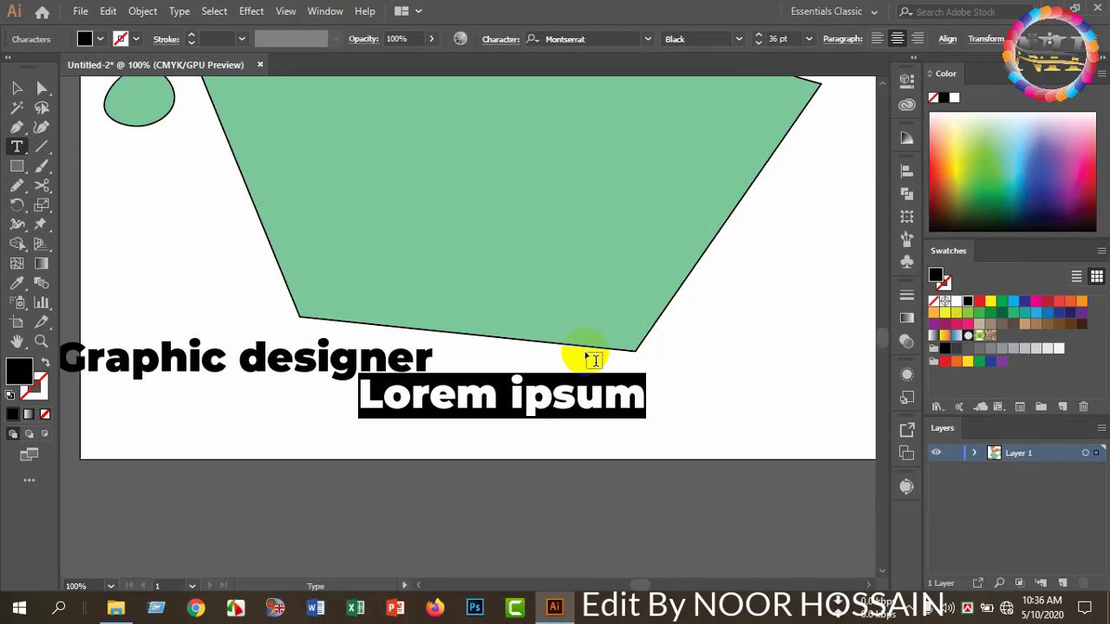
{"action": "type", "text": "I am "}
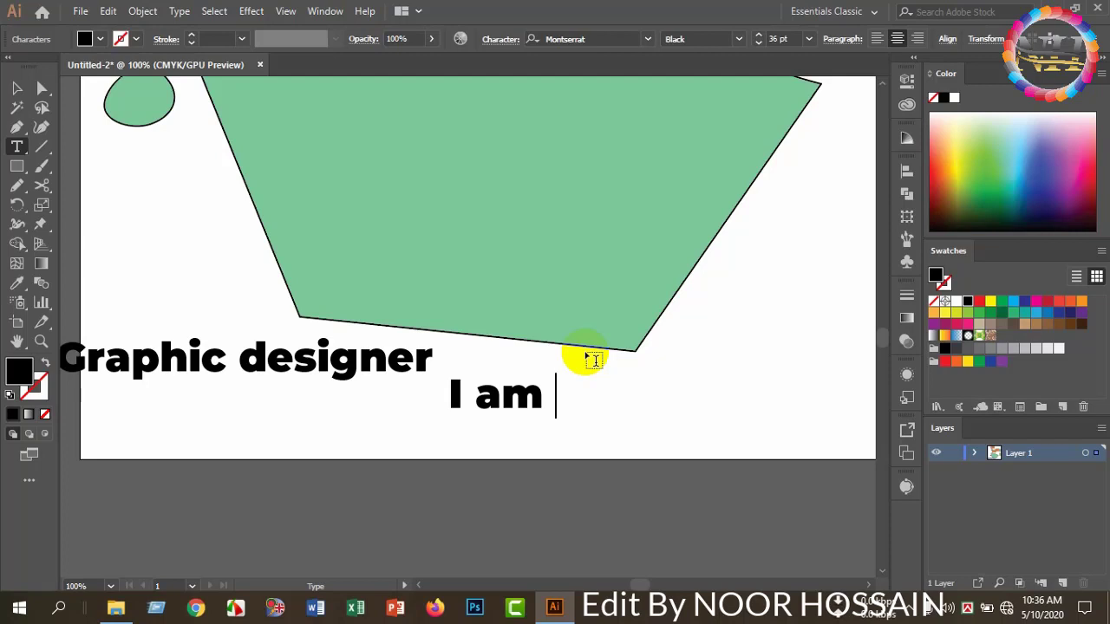
{"action": "type", "text": "Norr"}
{"action": "key", "text": "BackSpace"}
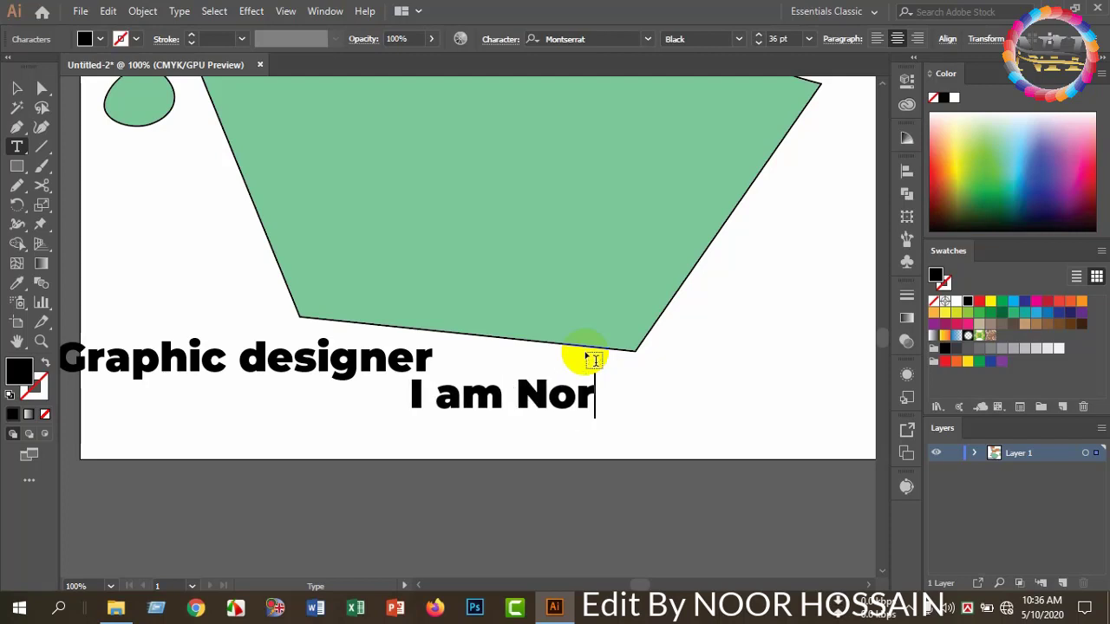
{"action": "key", "text": "BackSpace"}
{"action": "type", "text": "or hoss"}
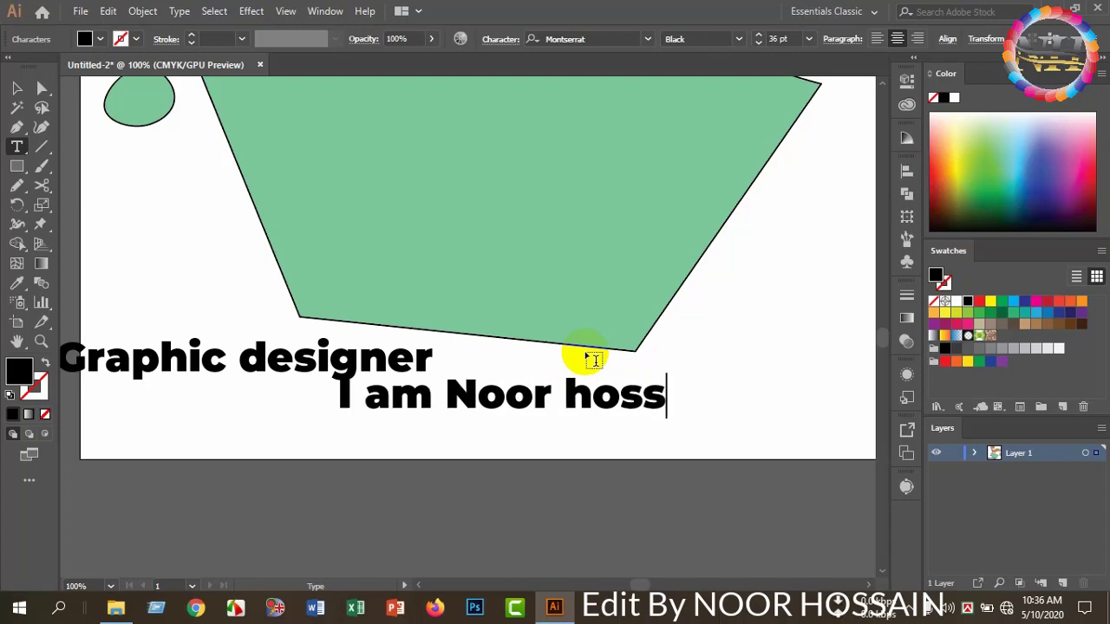
{"action": "type", "text": "ain"}
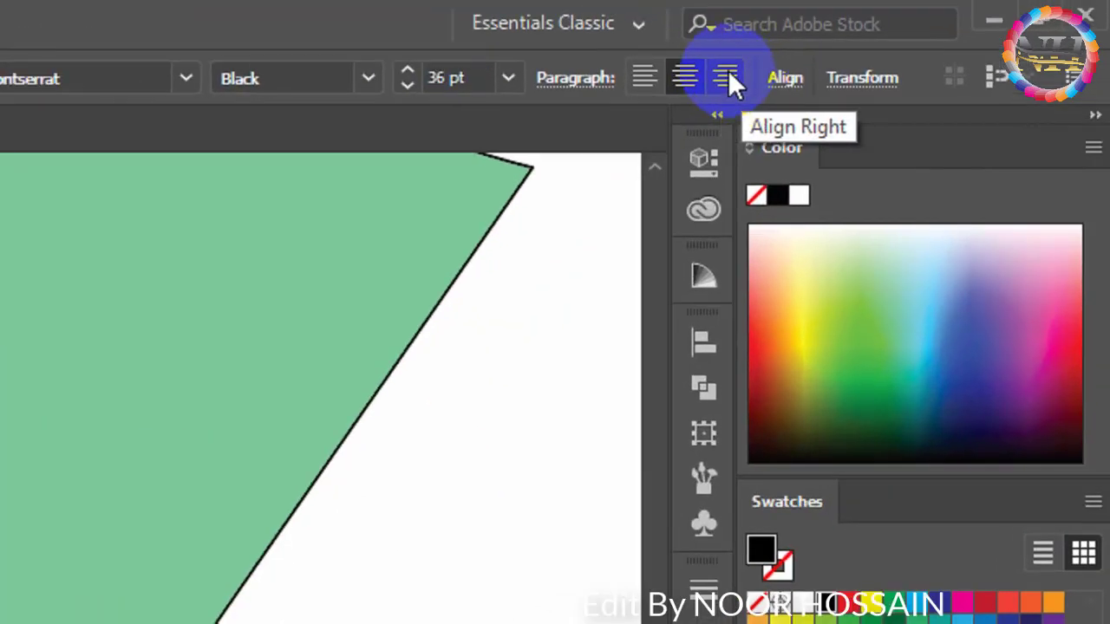
Add a right-aligned line reading 'I am a Graphic design', correcting the 'Grpa' typo.
{"action": "left_click", "coordinate": [727, 74]}
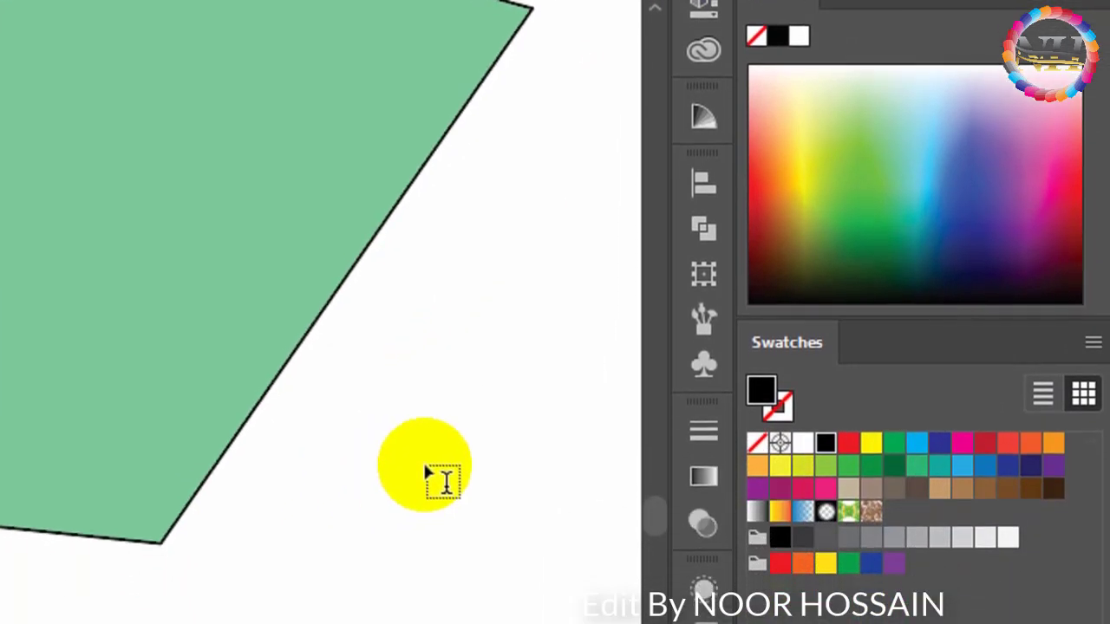
{"action": "left_click", "coordinate": [423, 460]}
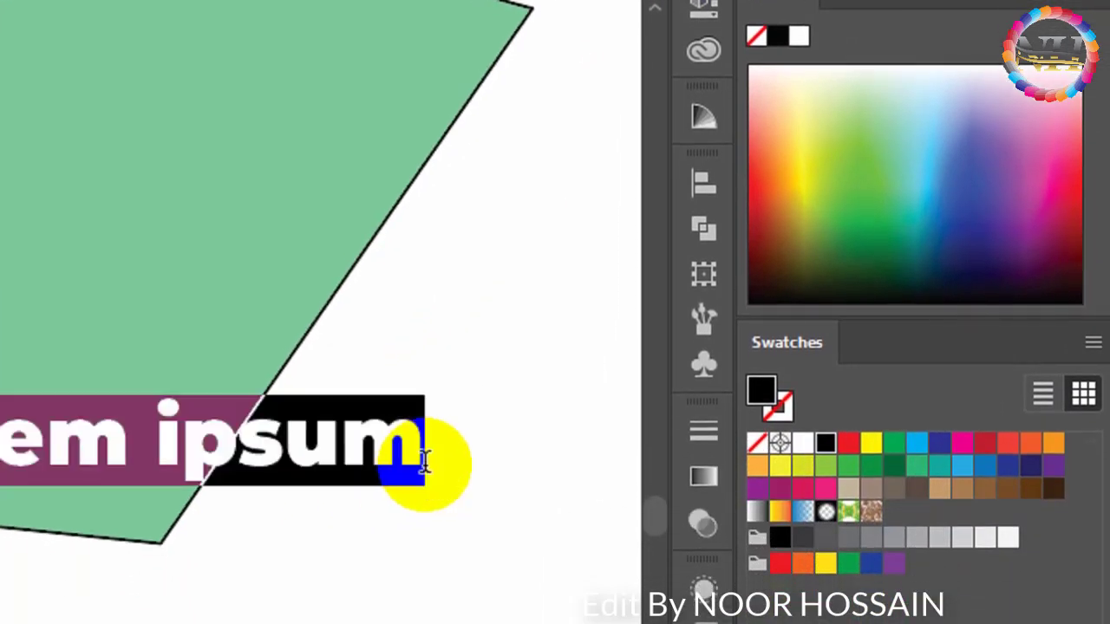
{"action": "key", "text": "BackSpace"}
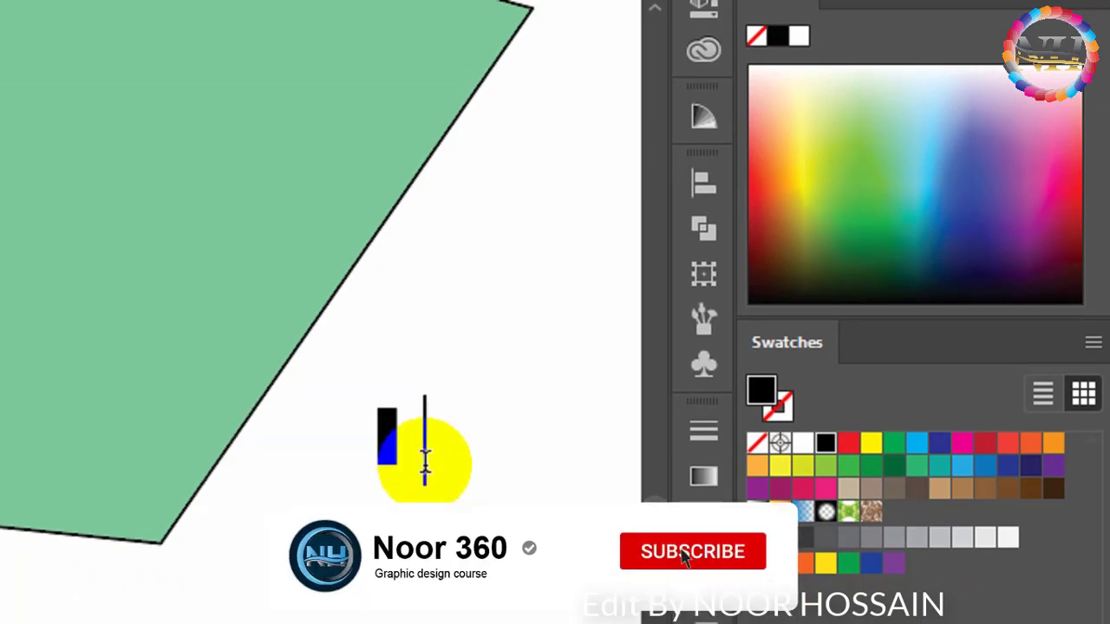
{"action": "type", "text": "I am a"}
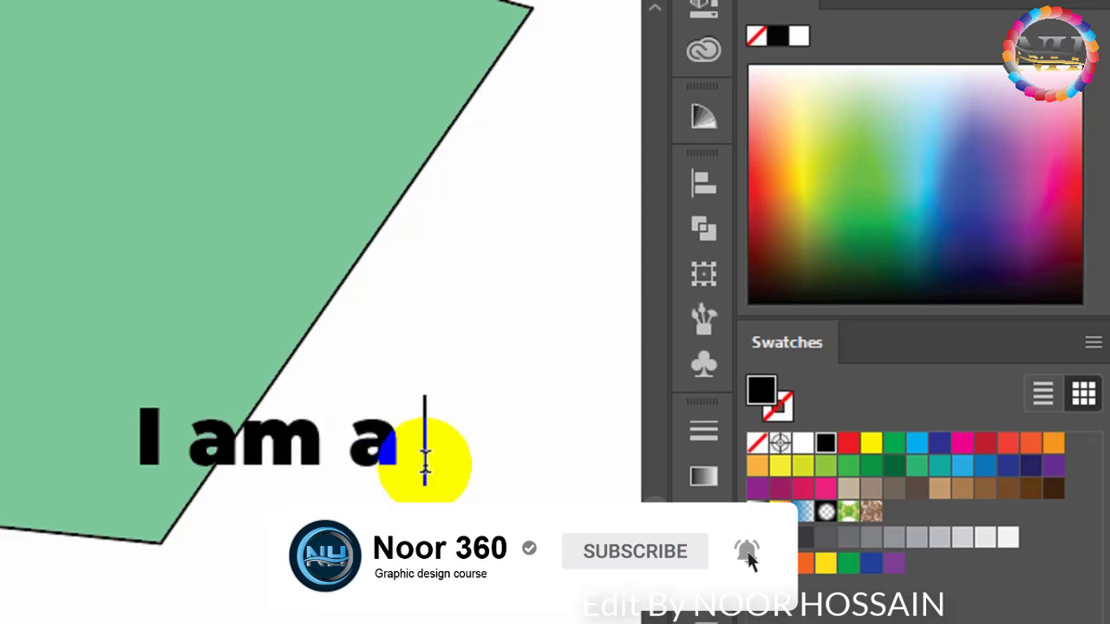
{"action": "type", "text": " Grpa"}
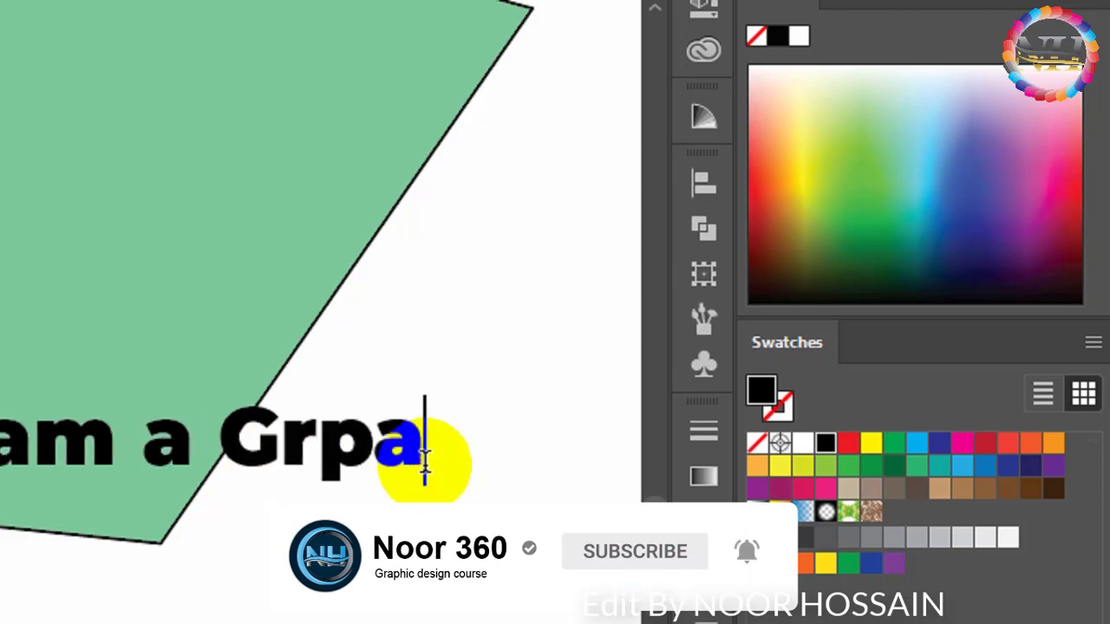
{"action": "key", "text": "BackSpace"}
{"action": "key", "text": "BackSpace"}
{"action": "type", "text": "aph"}
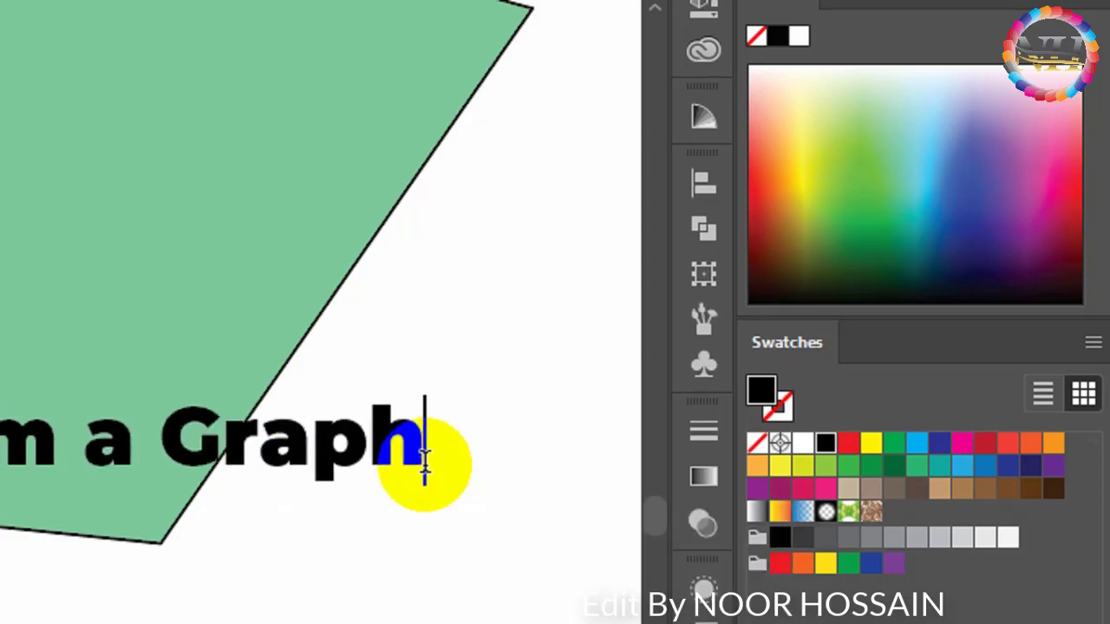
{"action": "type", "text": "ic design"}
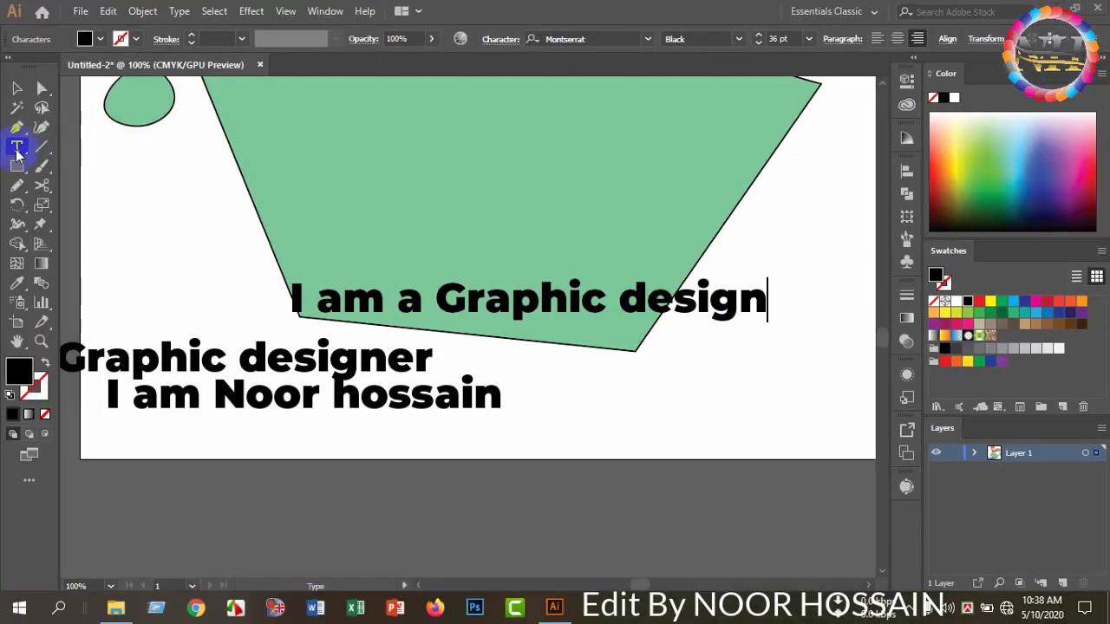
{"action": "left_click", "coordinate": [18, 150]}
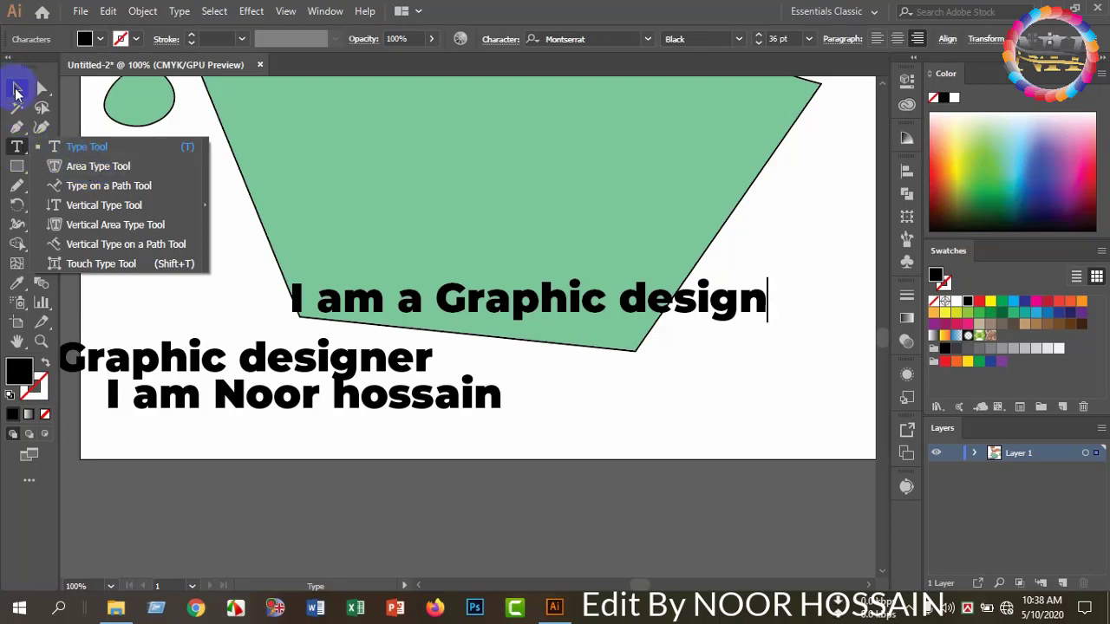
Marquee-select the green shapes and the three text lines and delete them.
{"action": "left_click", "coordinate": [17, 89]}
{"action": "scroll", "coordinate": [379, 241], "scroll_direction": "down", "scroll_amount": 4}
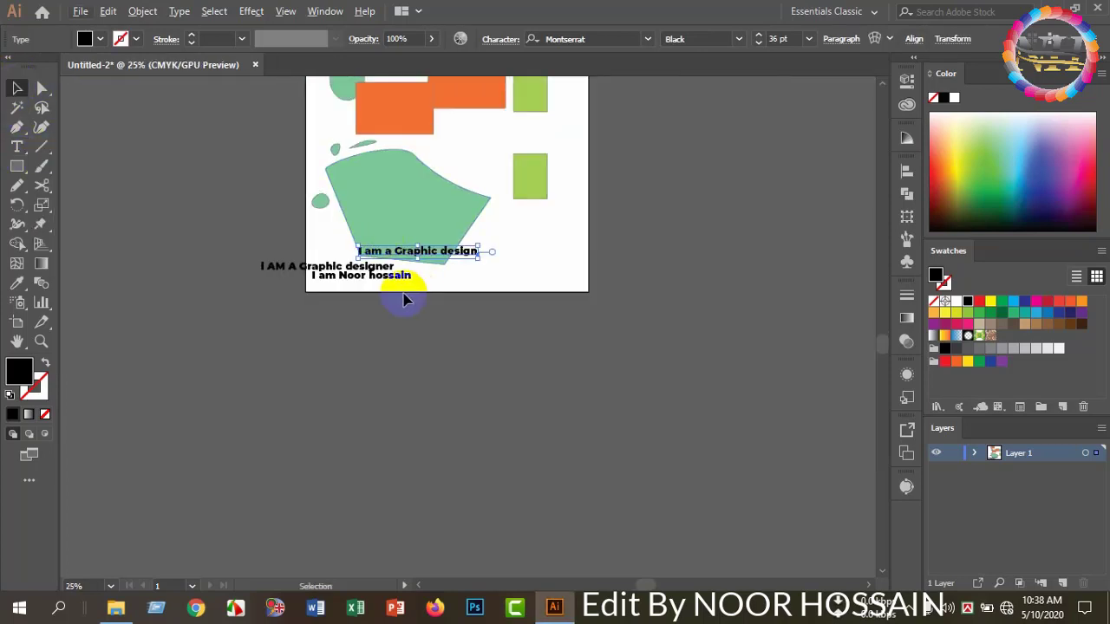
{"action": "scroll", "coordinate": [404, 297], "scroll_direction": "up", "scroll_amount": 2}
{"action": "left_click_drag", "start_coordinate": [294, 399], "coordinate": [562, 229]}
{"action": "key", "text": "Delete"}
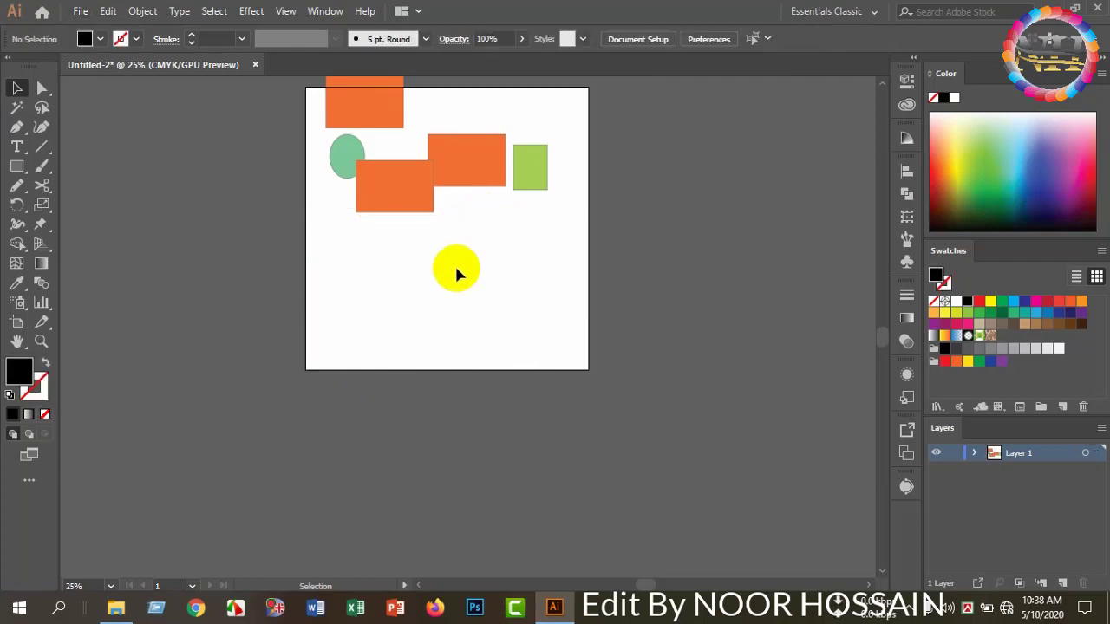
Move the orange rectangle down and right and the green ellipse down to the lower left.
{"action": "scroll", "coordinate": [441, 242], "scroll_direction": "up", "scroll_amount": 2}
{"action": "left_click_drag", "start_coordinate": [400, 212], "coordinate": [473, 218]}
{"action": "left_click_drag", "start_coordinate": [263, 99], "coordinate": [275, 323]}
{"action": "scroll", "coordinate": [272, 332], "scroll_direction": "up", "scroll_amount": 2}
{"action": "left_click_drag", "start_coordinate": [17, 146], "coordinate": [95, 174]}
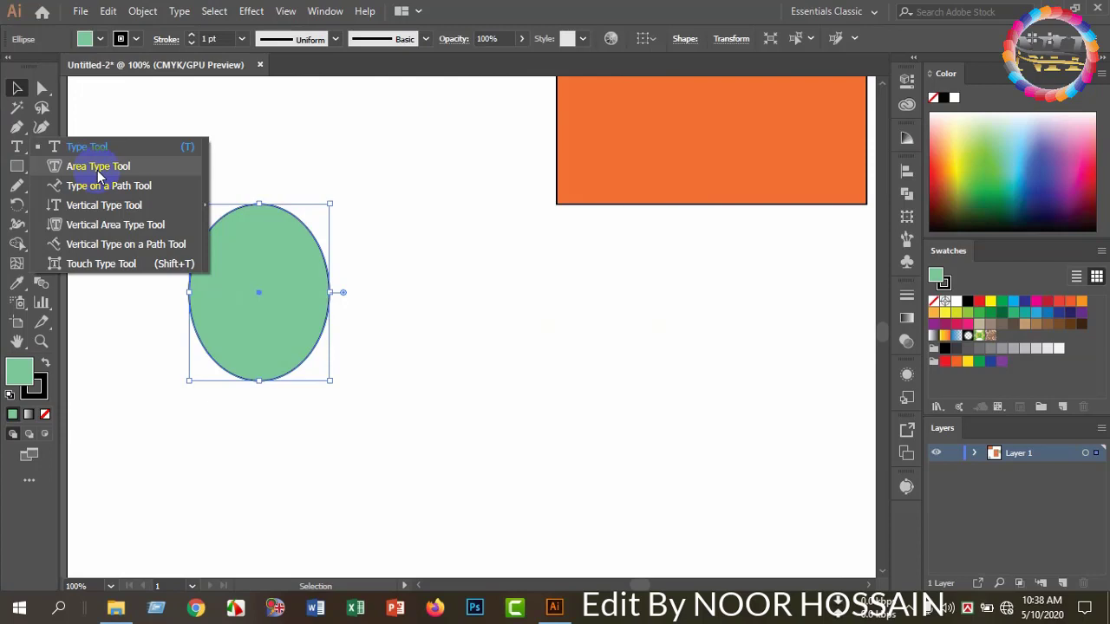
Turn the green ellipse into area type filled with placeholder text, dismissing the path alert.
{"action": "left_click_drag", "start_coordinate": [98, 174], "coordinate": [98, 173]}
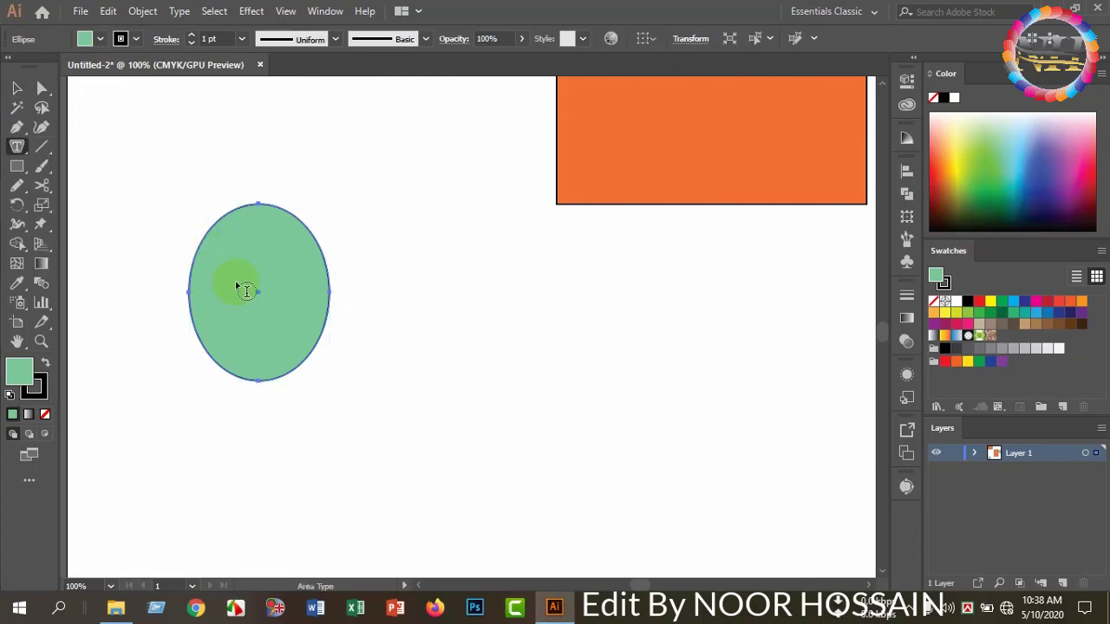
{"action": "left_click", "coordinate": [243, 264]}
{"action": "left_click", "coordinate": [690, 330]}
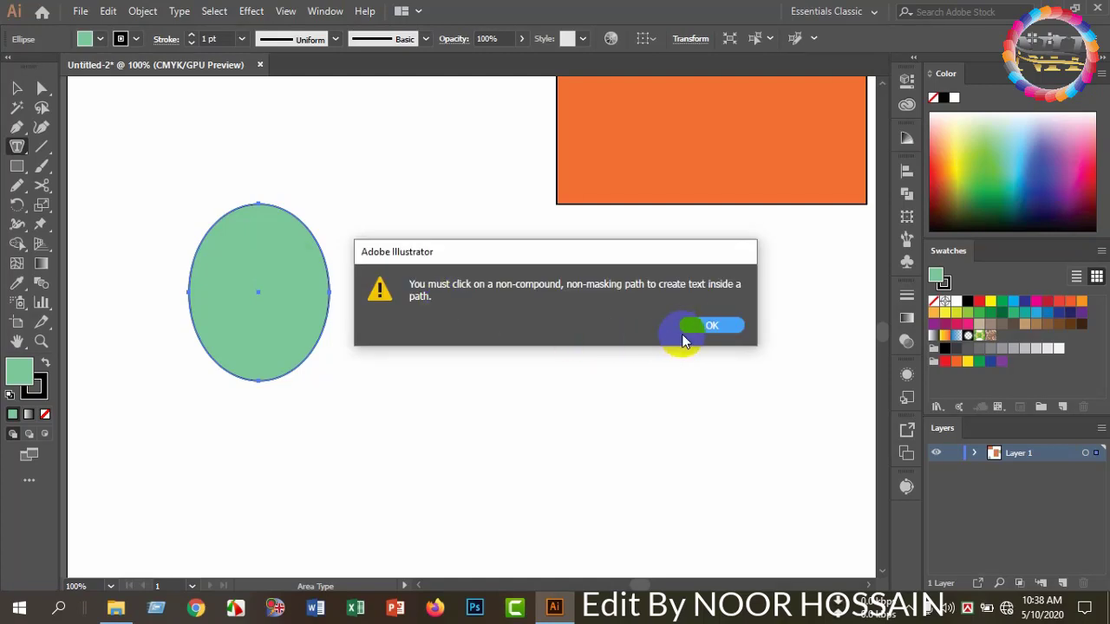
{"action": "left_click", "coordinate": [251, 208]}
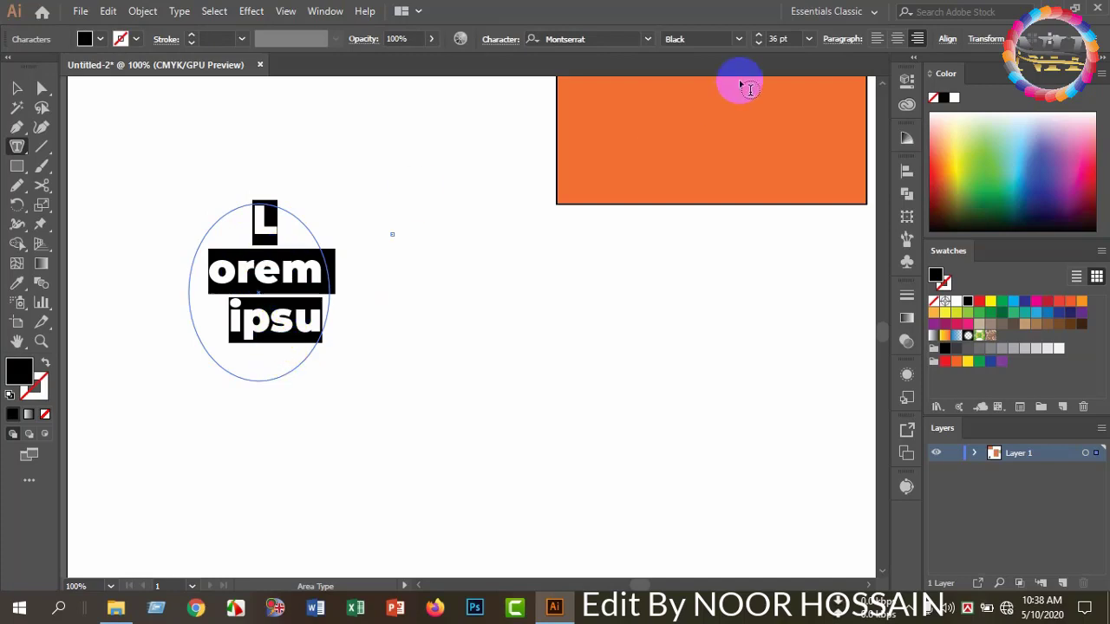
Reduce the area text to 14 pt and insert the filler characters 'hrthfhfgngf-hfghgfhfhdhd-f'.
{"action": "left_click", "coordinate": [758, 43]}
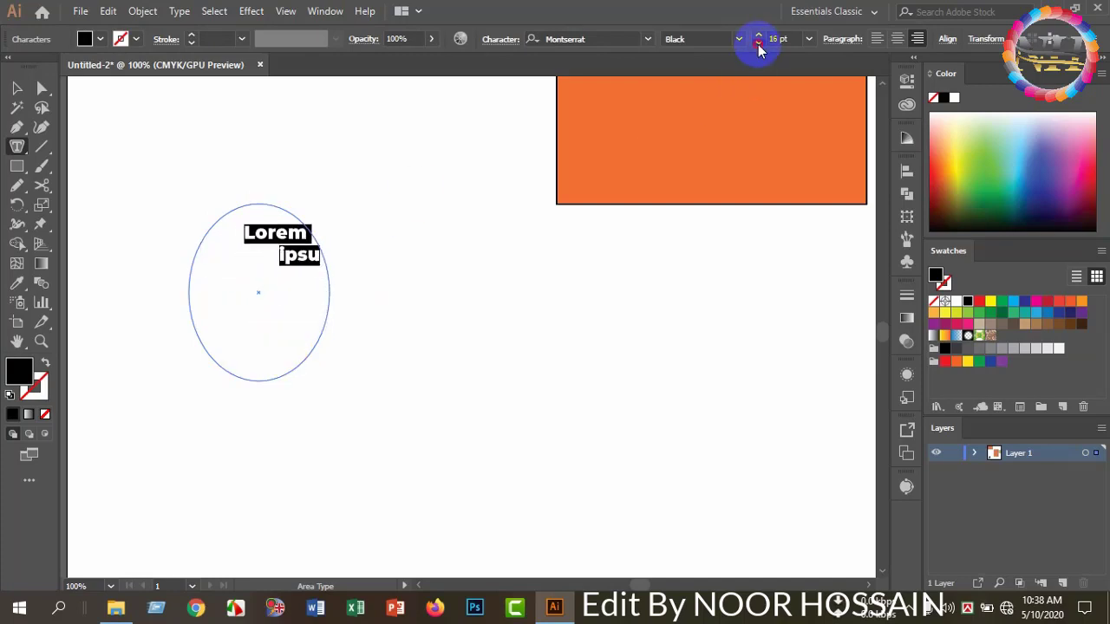
{"action": "left_click", "coordinate": [758, 43]}
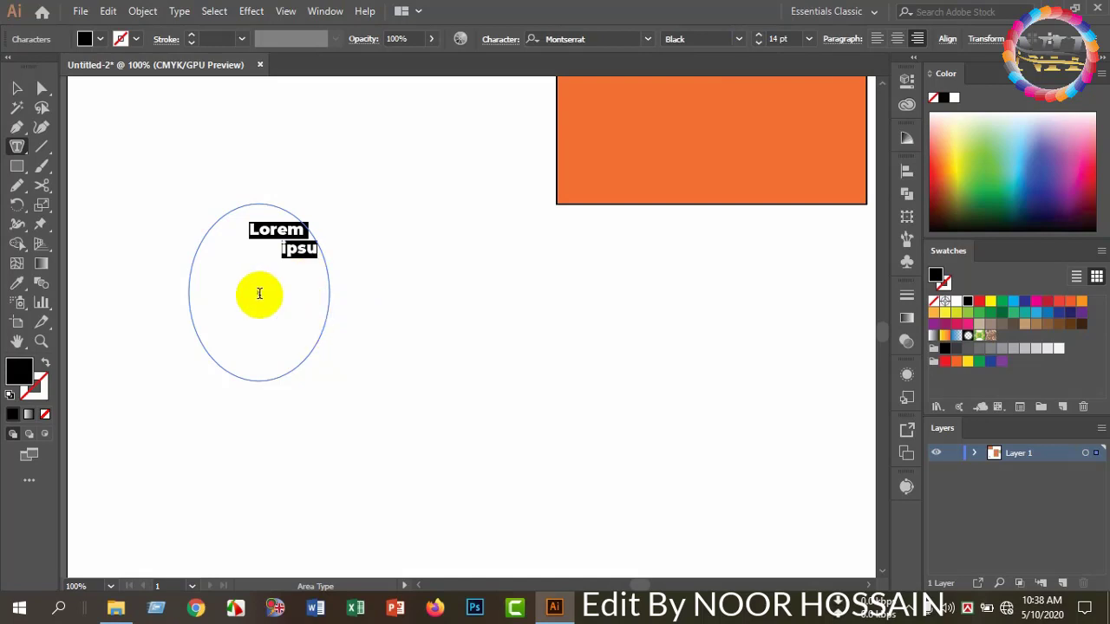
{"action": "left_click", "coordinate": [291, 286]}
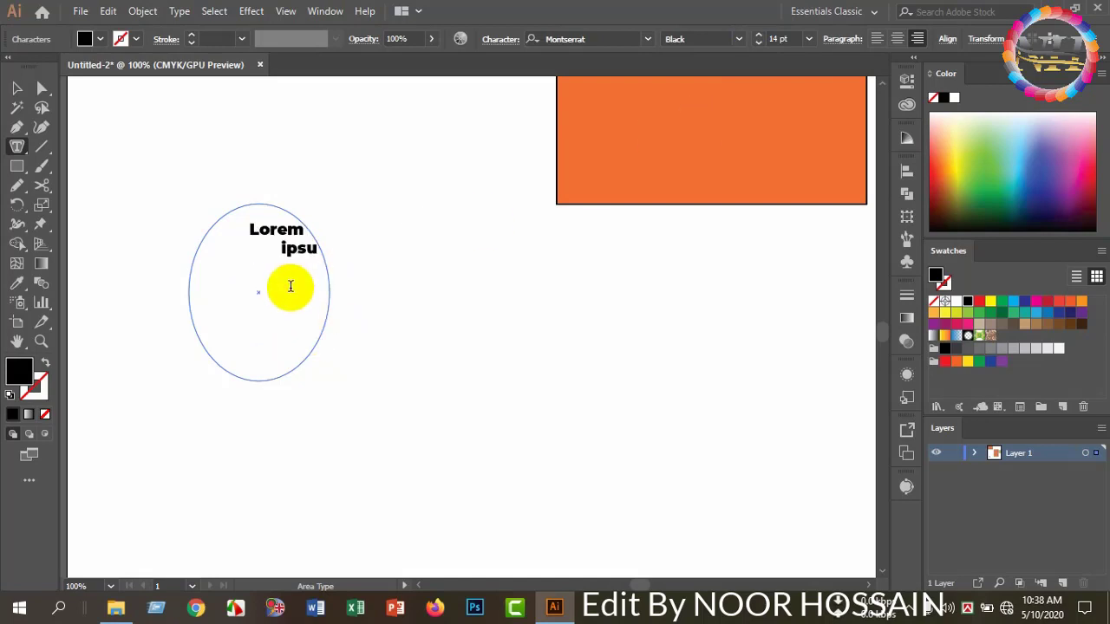
{"action": "type", "text": "hrthfhfgngf-hfghgfhfhdhd-f"}
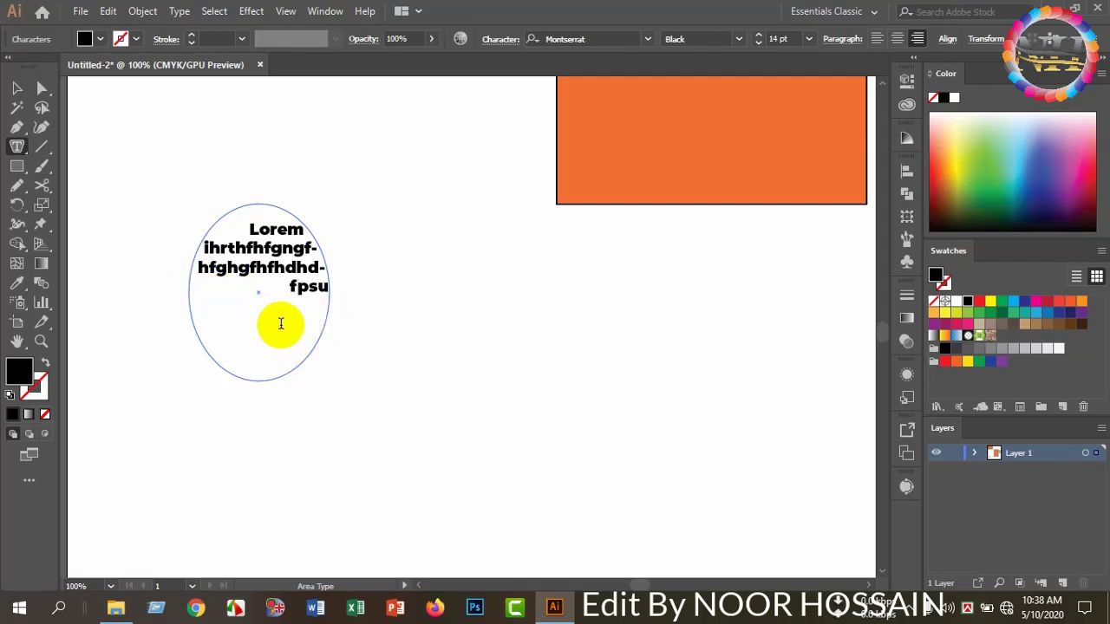
{"action": "left_click", "coordinate": [17, 147]}
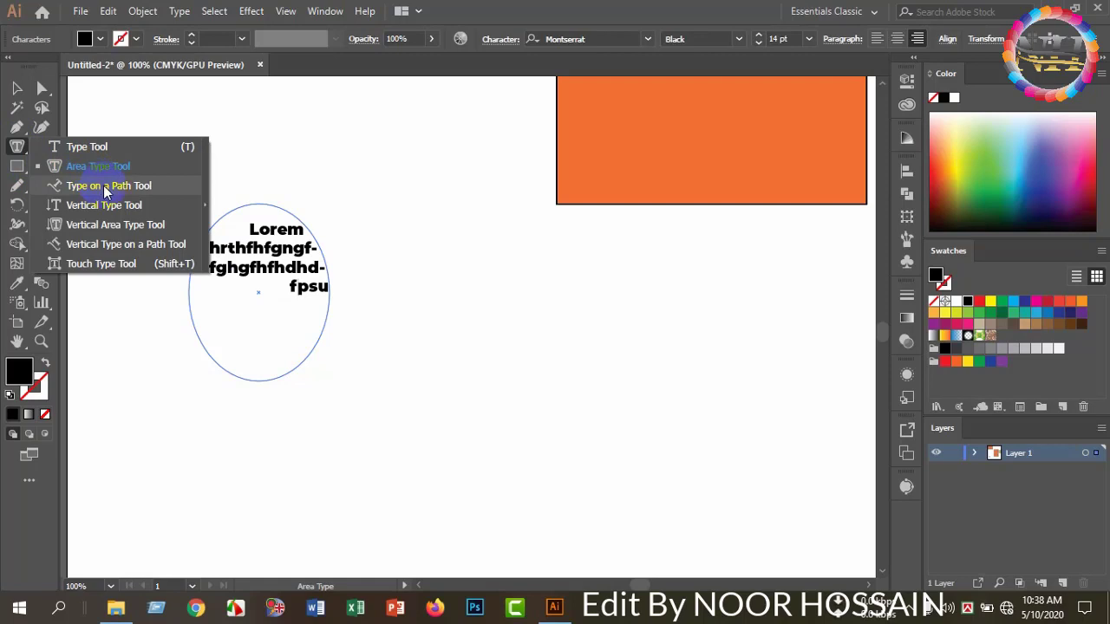
Try Type on a Path on the existing ellipse text and select its first lines.
{"action": "left_click", "coordinate": [104, 191]}
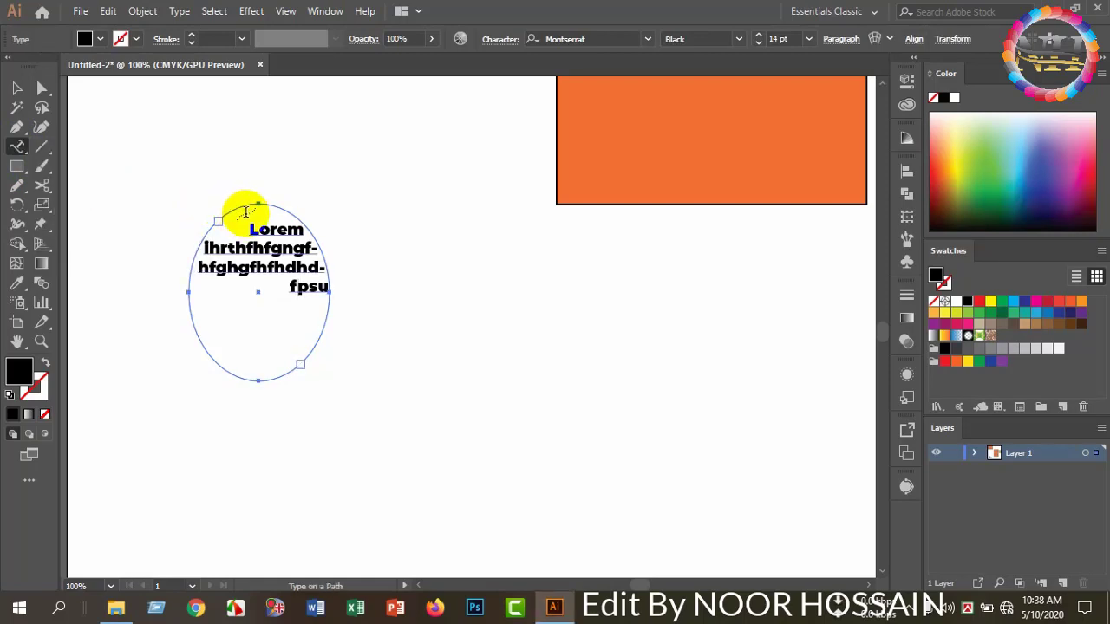
{"action": "left_click_drag", "start_coordinate": [276, 227], "coordinate": [294, 220]}
{"action": "left_click", "coordinate": [295, 220]}
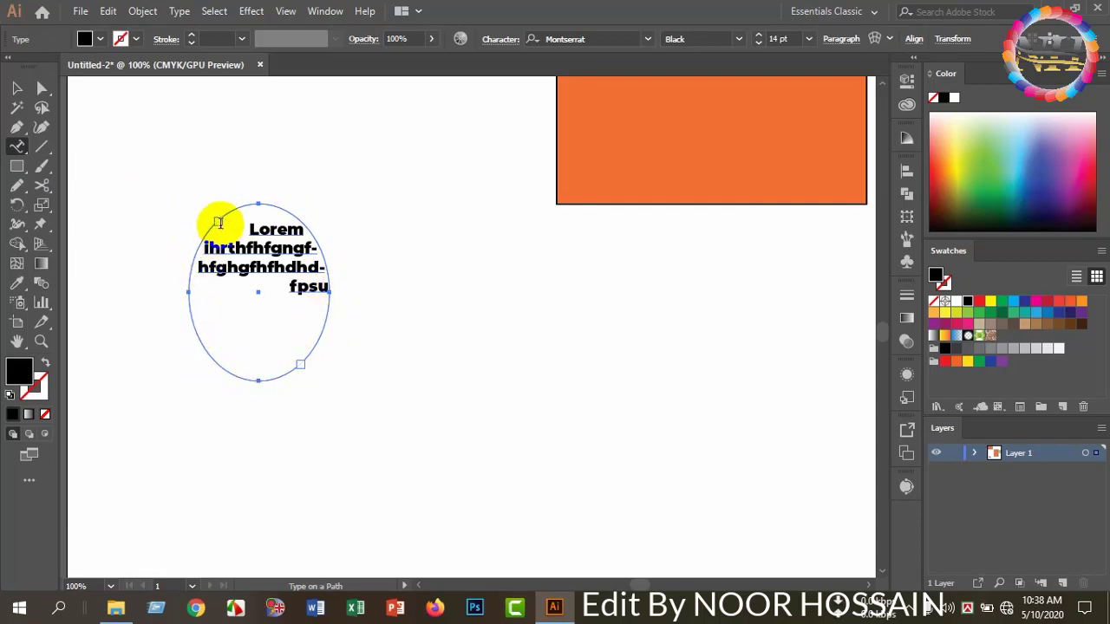
{"action": "left_click_drag", "start_coordinate": [263, 203], "coordinate": [104, 228]}
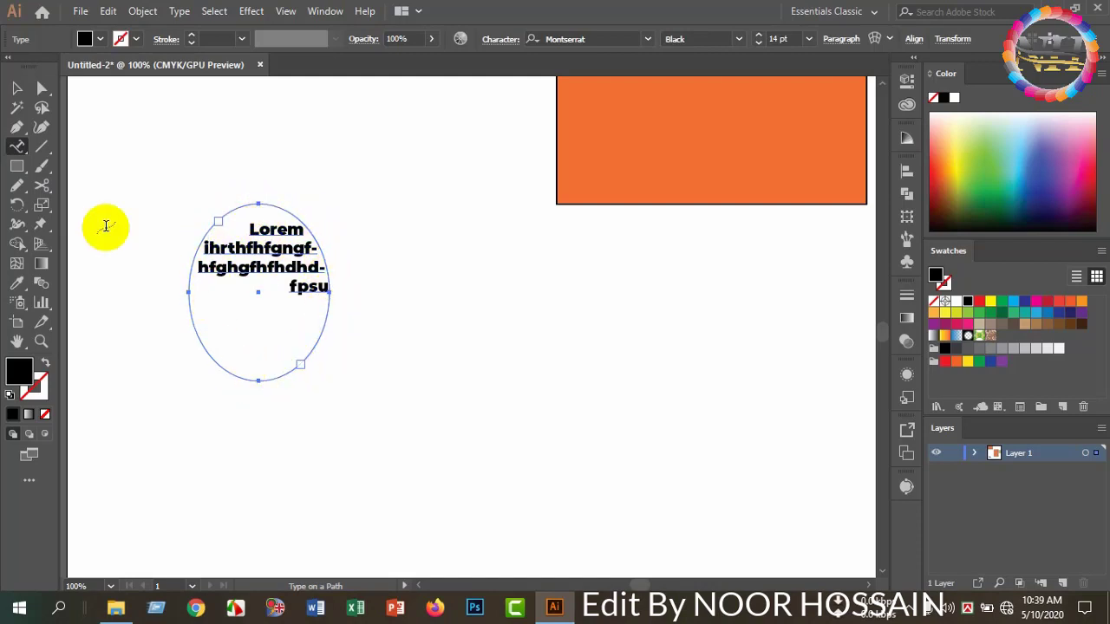
{"action": "left_click_drag", "start_coordinate": [22, 170], "coordinate": [99, 203]}
{"action": "scroll", "coordinate": [428, 390], "scroll_direction": "down", "scroll_amount": 2}
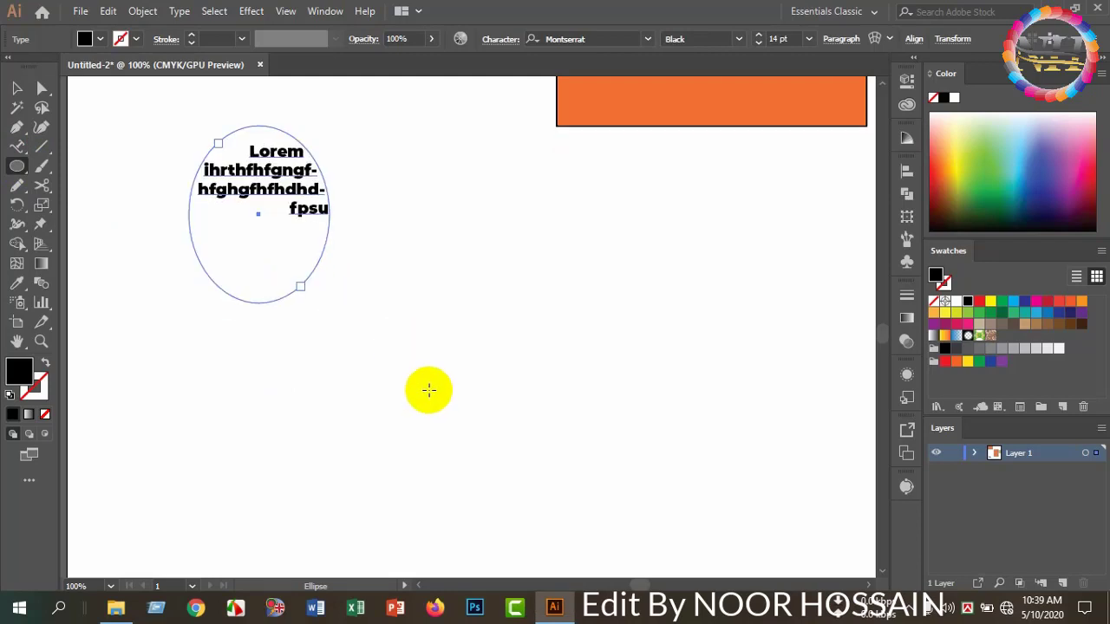
Draw a new circle and run Lorem ipsum placeholder text around its edge.
{"action": "left_click_drag", "start_coordinate": [424, 293], "coordinate": [603, 471]}
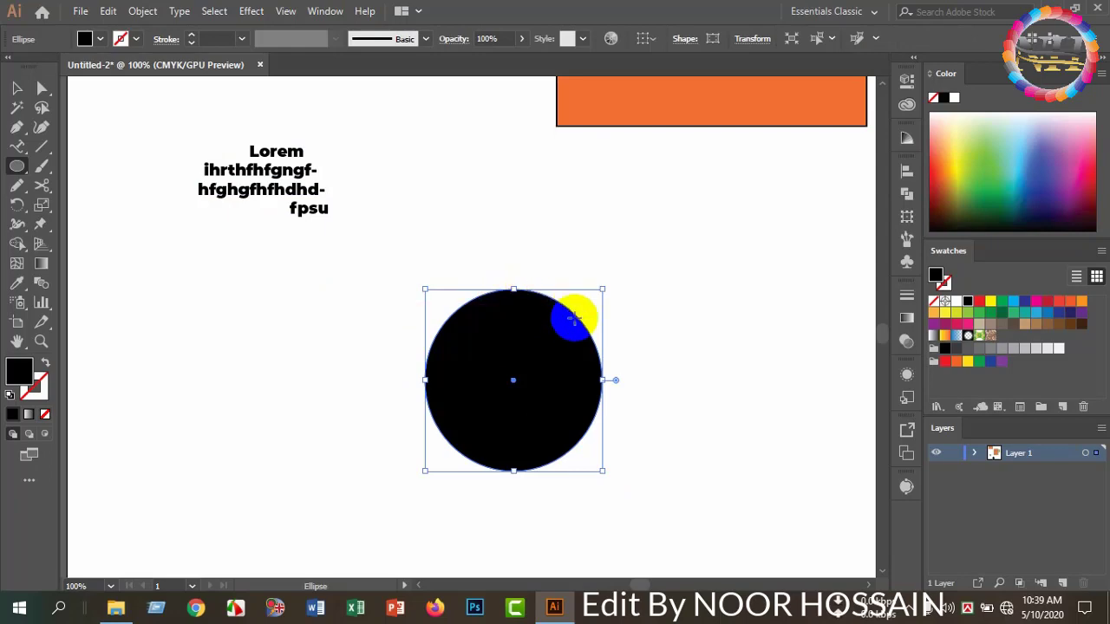
{"action": "left_click_drag", "start_coordinate": [14, 152], "coordinate": [115, 190]}
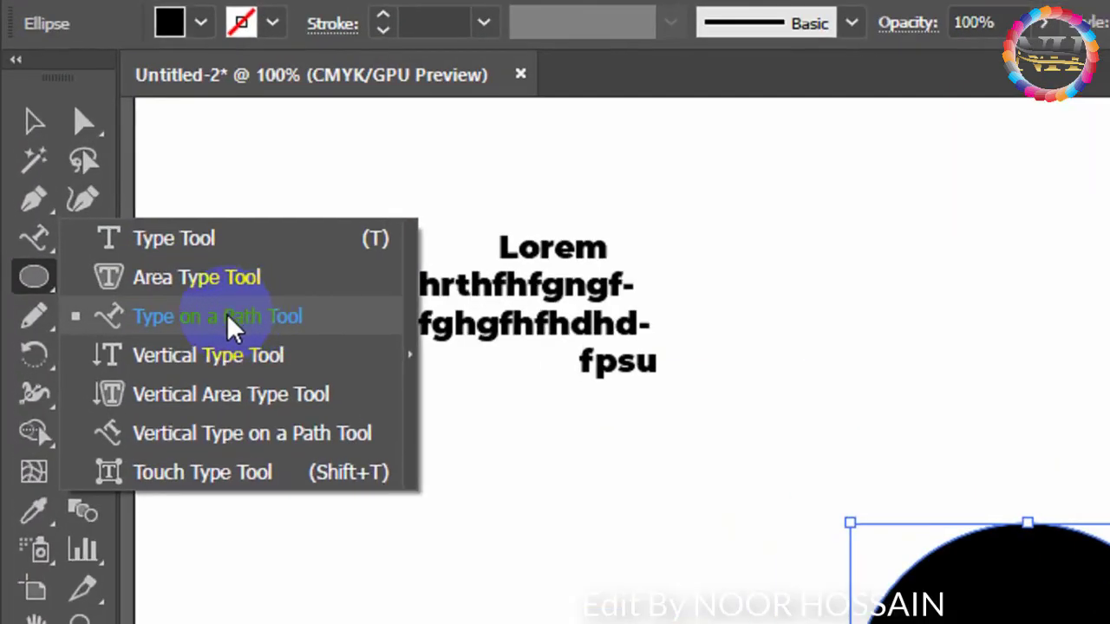
{"action": "left_click_drag", "start_coordinate": [225, 323], "coordinate": [181, 327]}
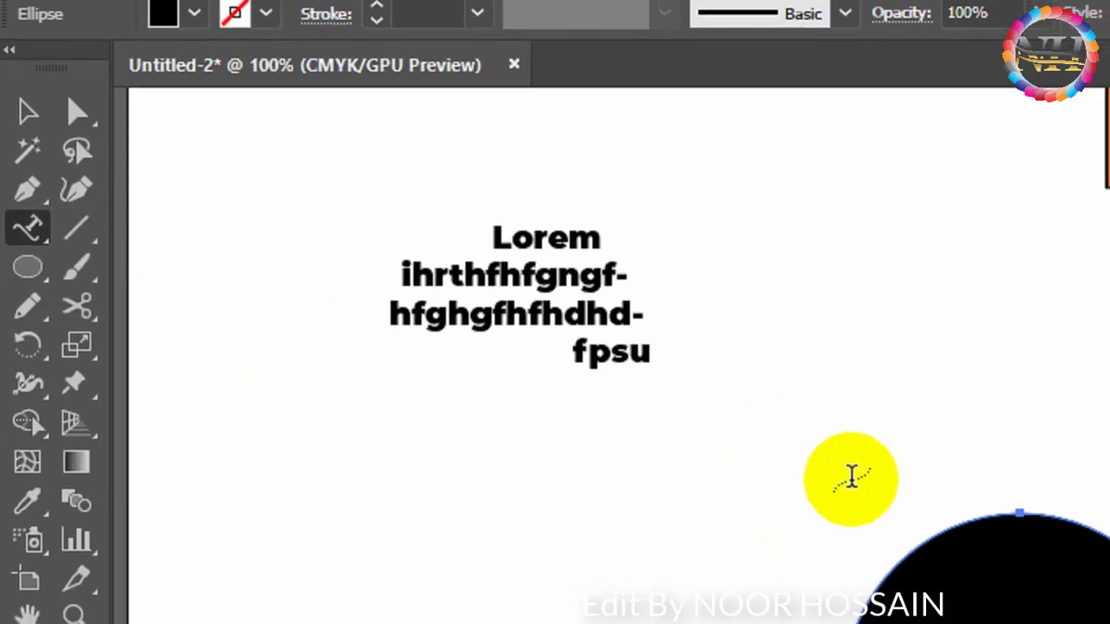
{"action": "left_click", "coordinate": [997, 514]}
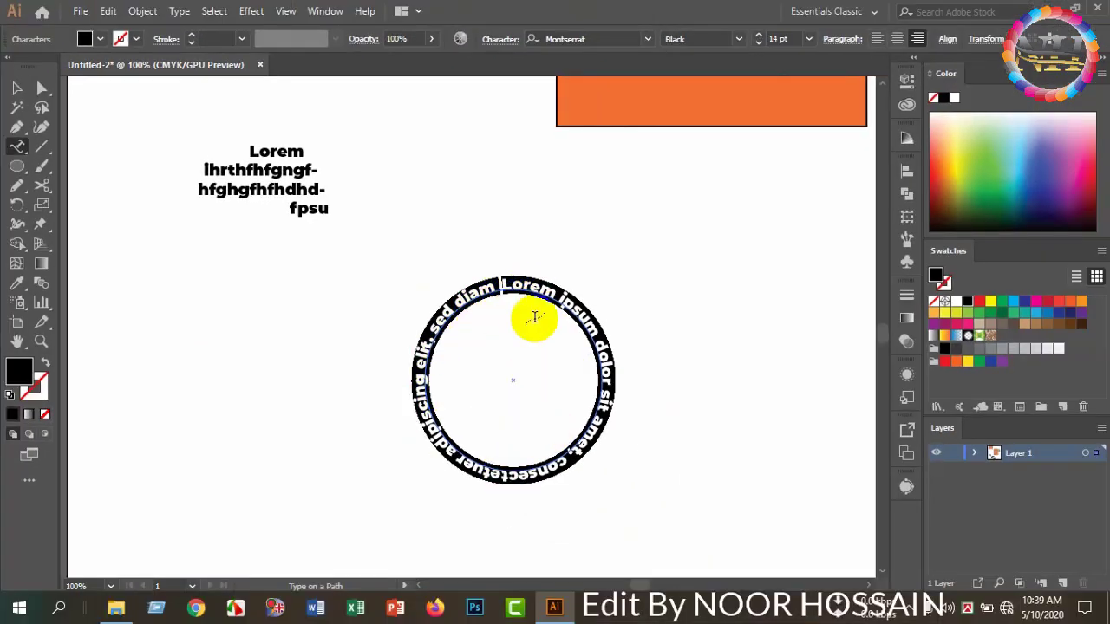
{"action": "left_click", "coordinate": [17, 146]}
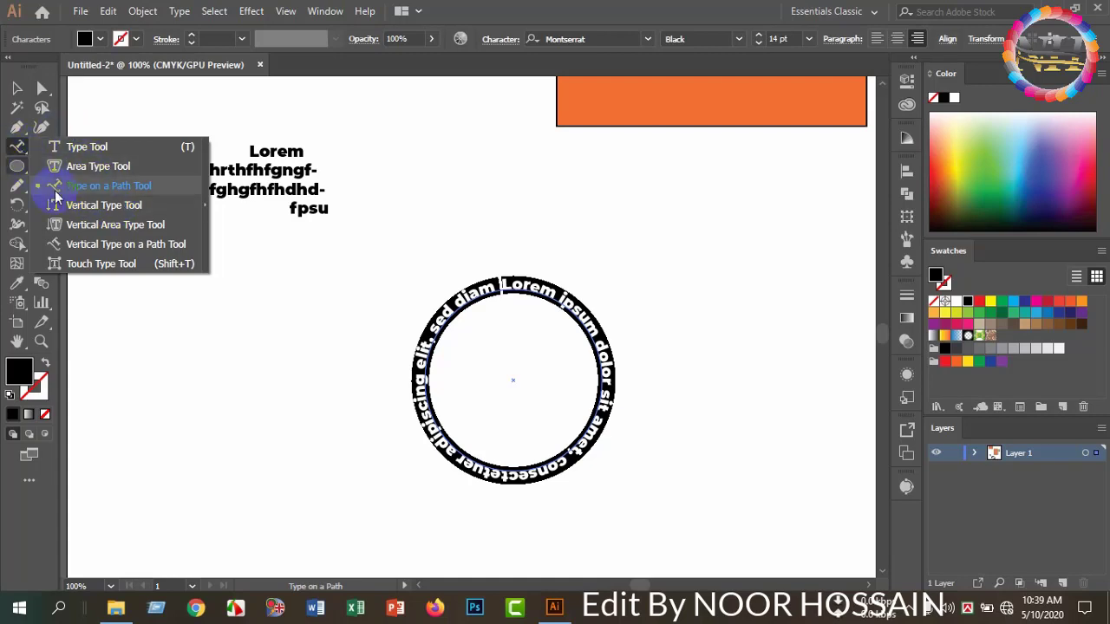
Stop editing the existing Lorem ipsum paragraph text block.
{"action": "left_click", "coordinate": [104, 206]}
{"action": "left_click_drag", "start_coordinate": [276, 170], "coordinate": [231, 179]}
{"action": "scroll", "coordinate": [252, 200], "scroll_direction": "up", "scroll_amount": 1}
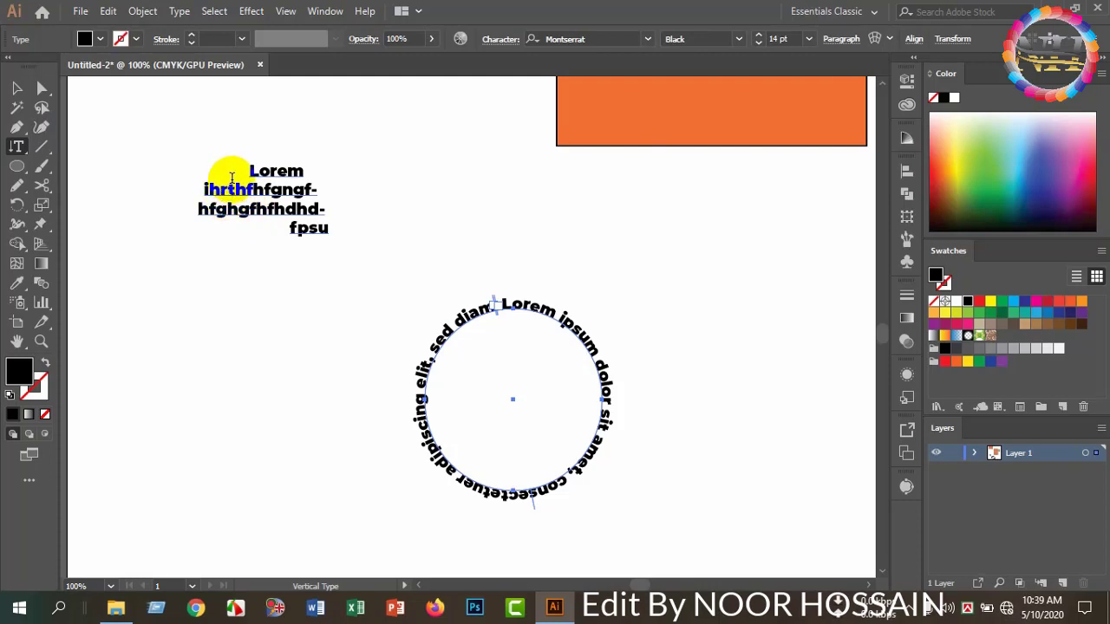
{"action": "left_click", "coordinate": [223, 256]}
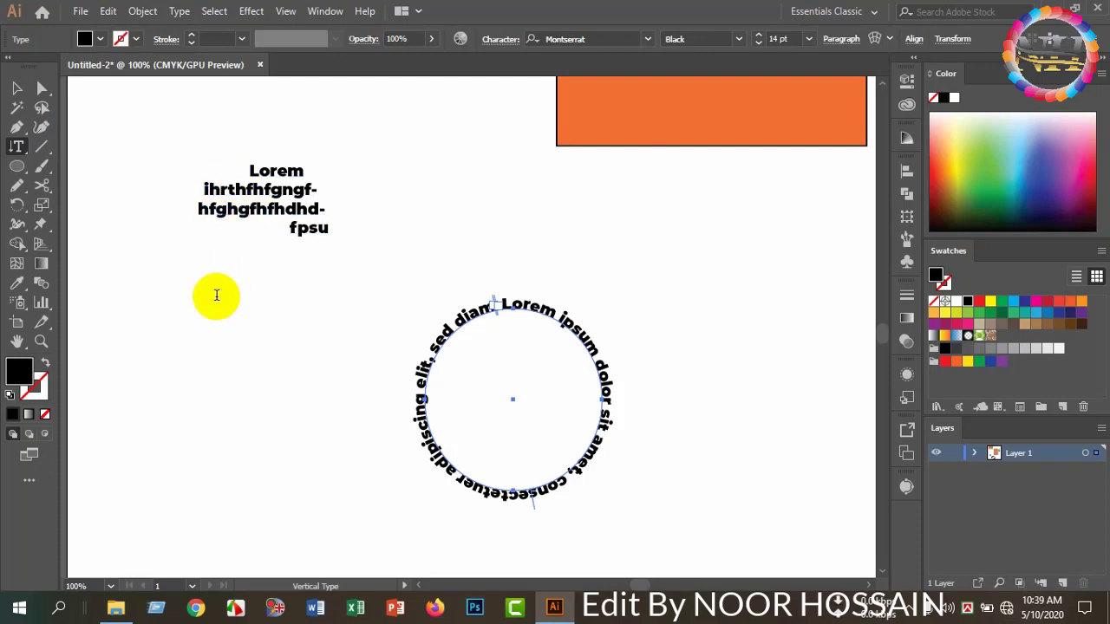
{"action": "scroll", "coordinate": [220, 330], "scroll_direction": "down", "scroll_amount": 4}
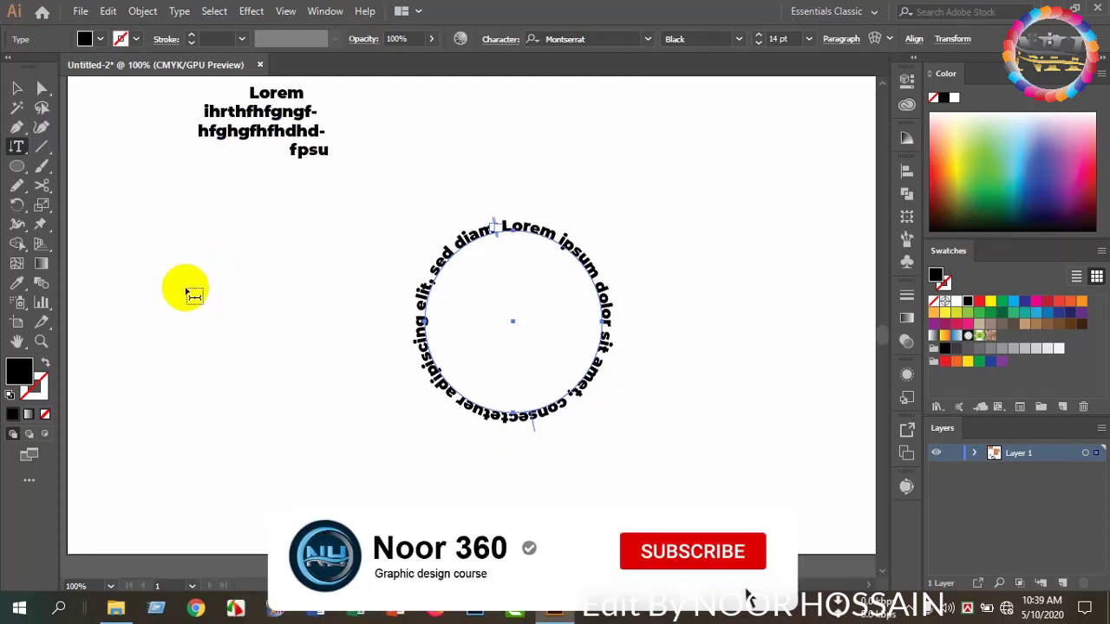
Place a vertical 'Lorem ipsum' line beside the paragraph with the Vertical Type Tool and select it.
{"action": "left_click_drag", "start_coordinate": [17, 147], "coordinate": [85, 205]}
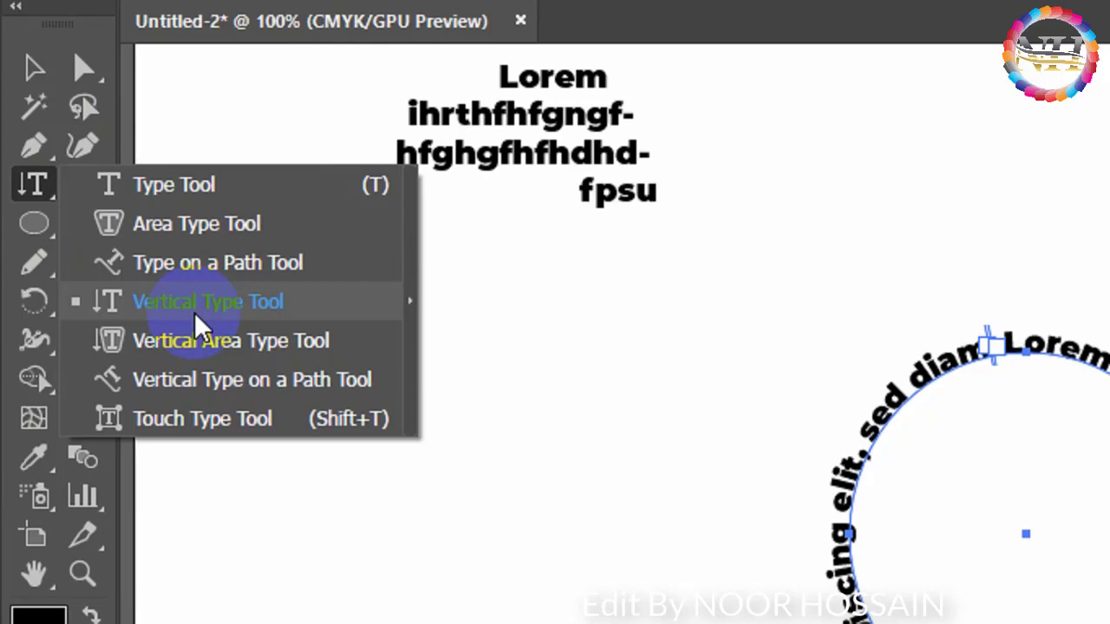
{"action": "left_click_drag", "start_coordinate": [195, 313], "coordinate": [196, 316]}
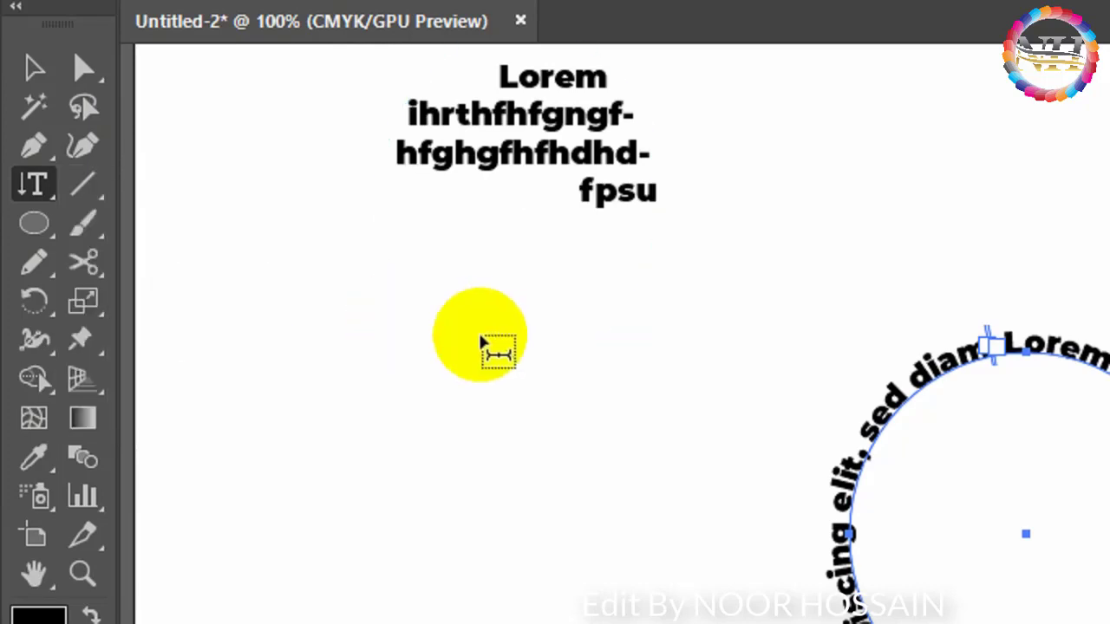
{"action": "left_click", "coordinate": [438, 320]}
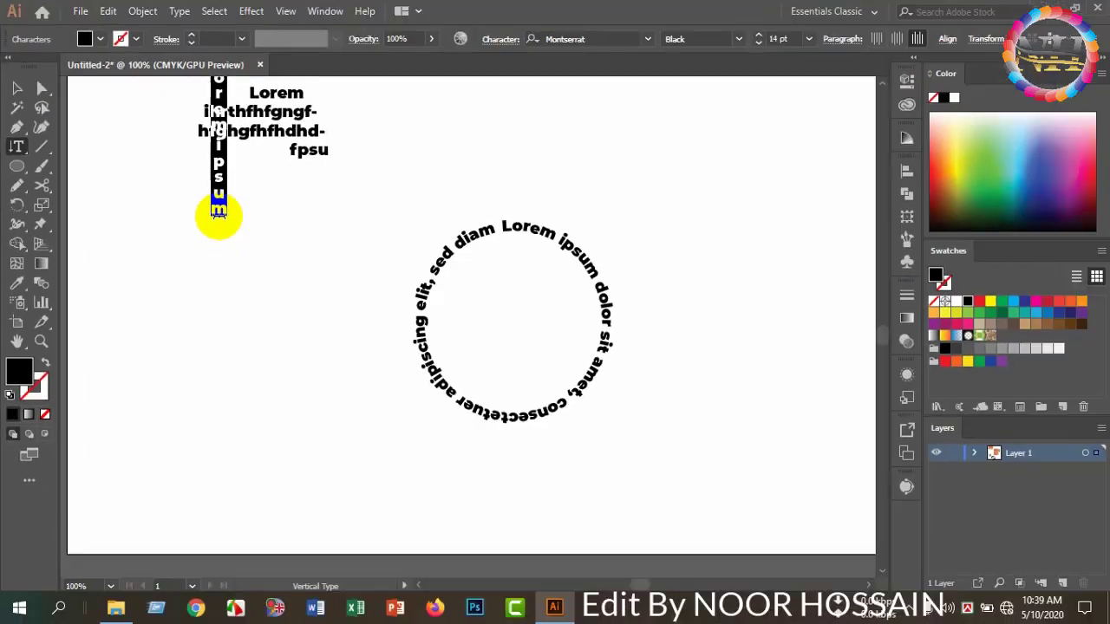
{"action": "left_click_drag", "start_coordinate": [438, 320], "coordinate": [440, 79]}
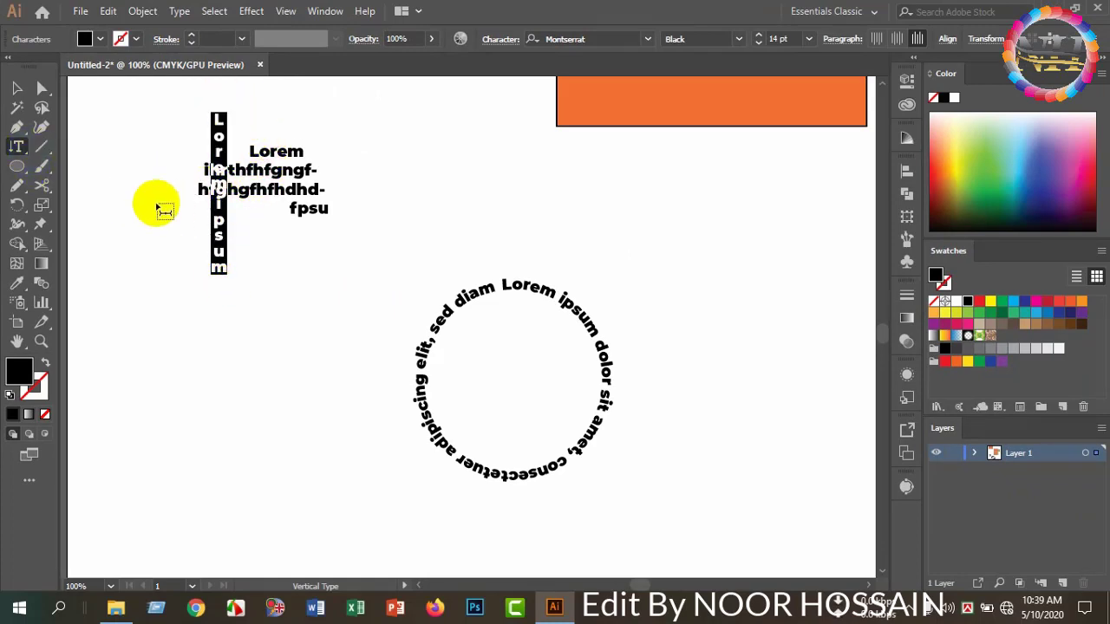
{"action": "left_click_drag", "start_coordinate": [17, 146], "coordinate": [83, 225]}
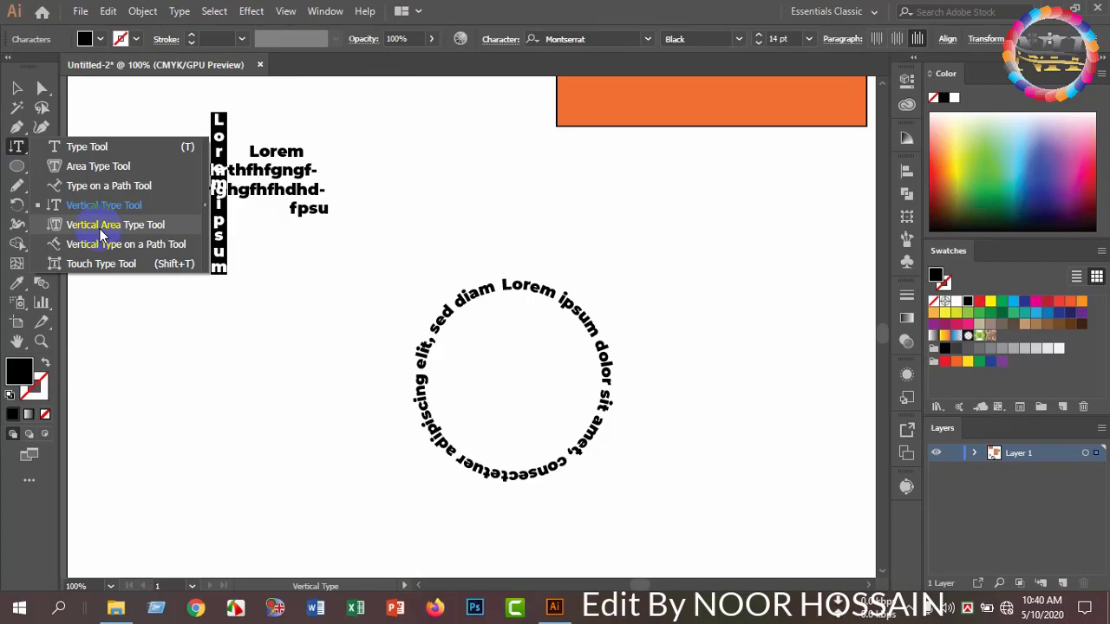
Turn the lower orange rectangle into vertical area text after dismissing the non-compound path alert.
{"action": "left_click", "coordinate": [99, 229]}
{"action": "scroll", "coordinate": [659, 174], "scroll_direction": "up", "scroll_amount": 5}
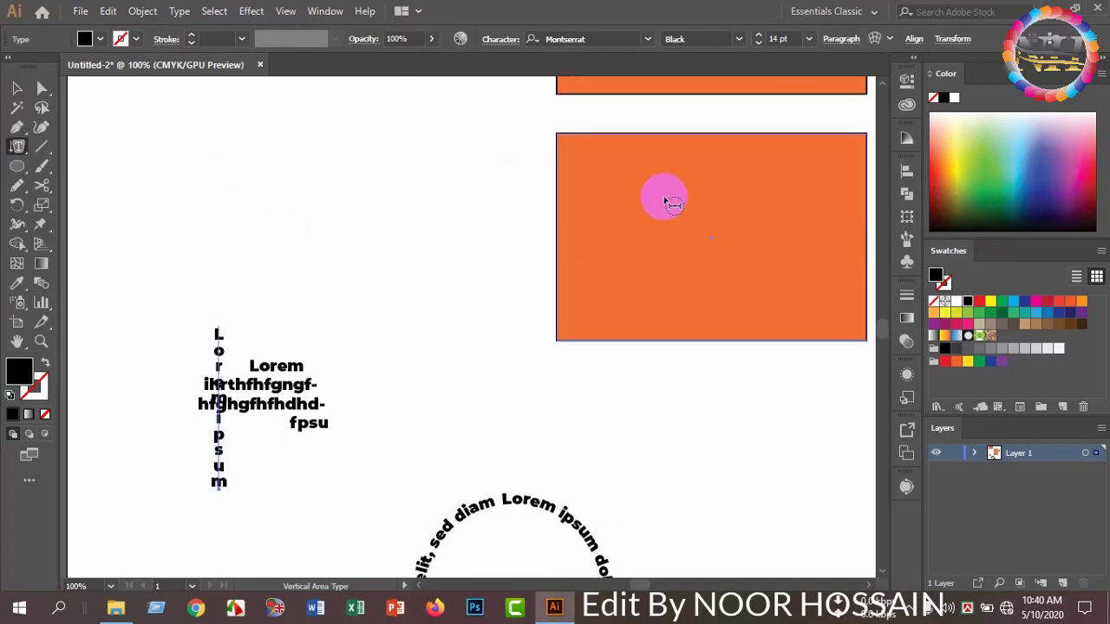
{"action": "scroll", "coordinate": [665, 202], "scroll_direction": "up", "scroll_amount": 1}
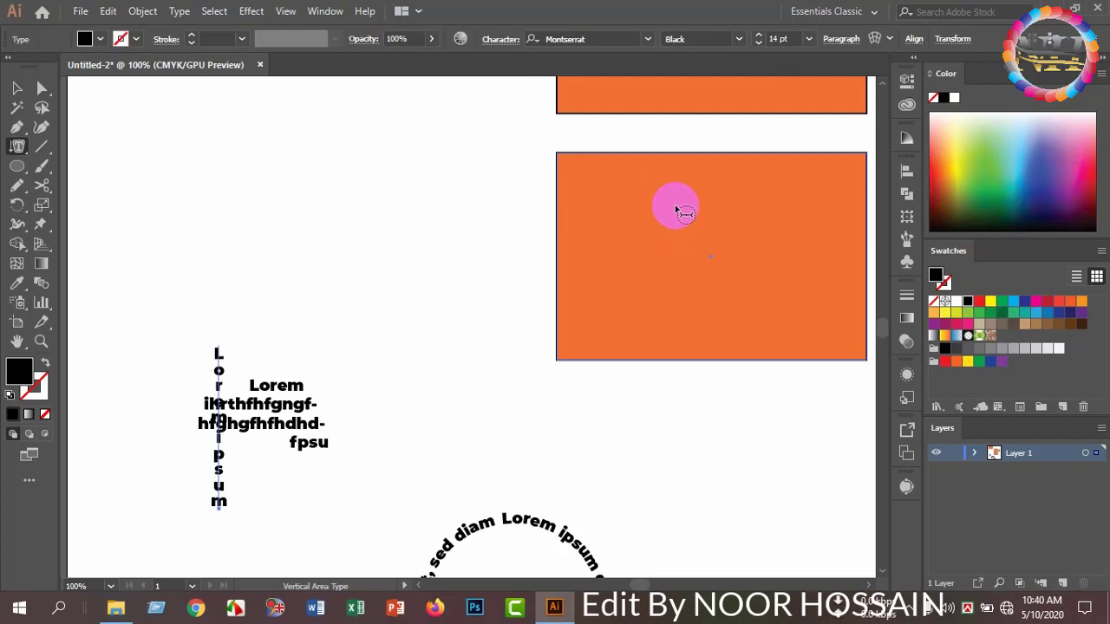
{"action": "left_click", "coordinate": [675, 208]}
{"action": "left_click", "coordinate": [703, 325]}
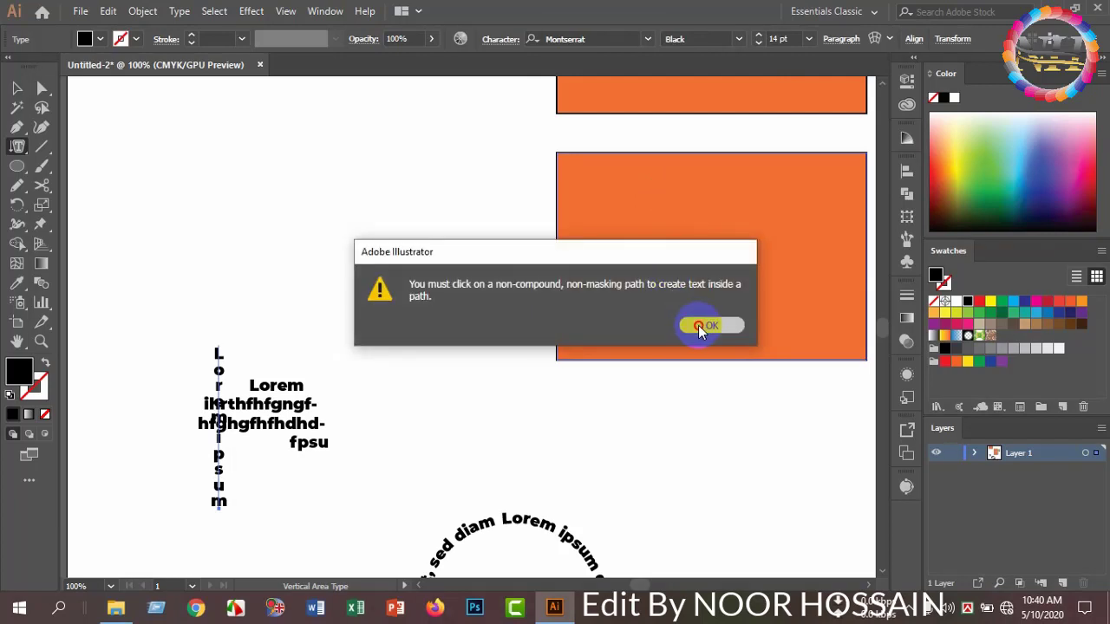
{"action": "left_click", "coordinate": [702, 160]}
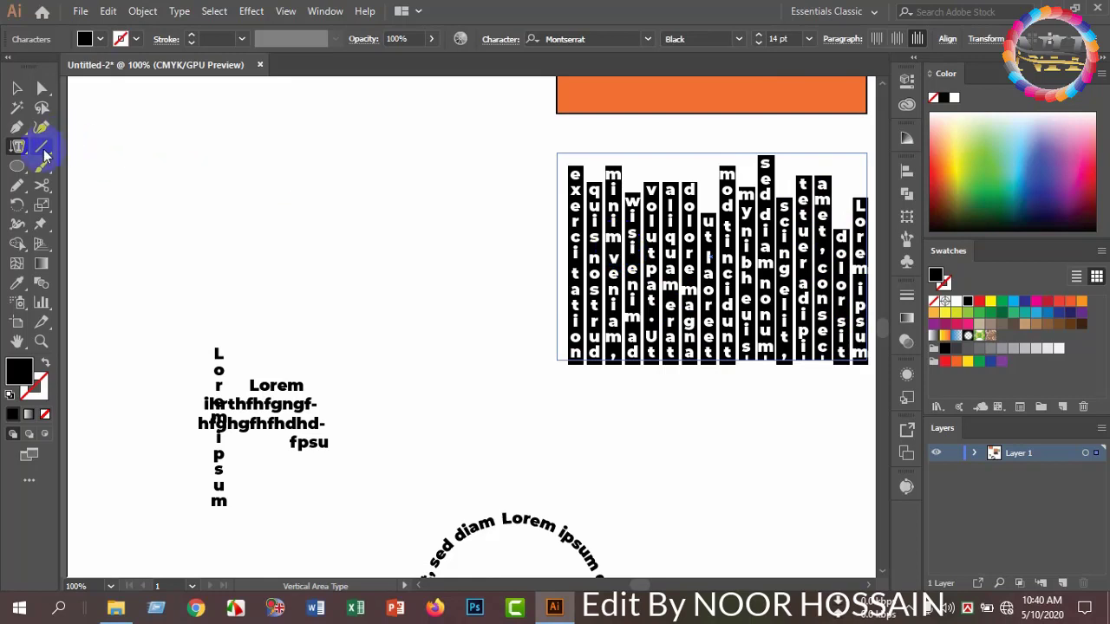
{"action": "left_click", "coordinate": [18, 146]}
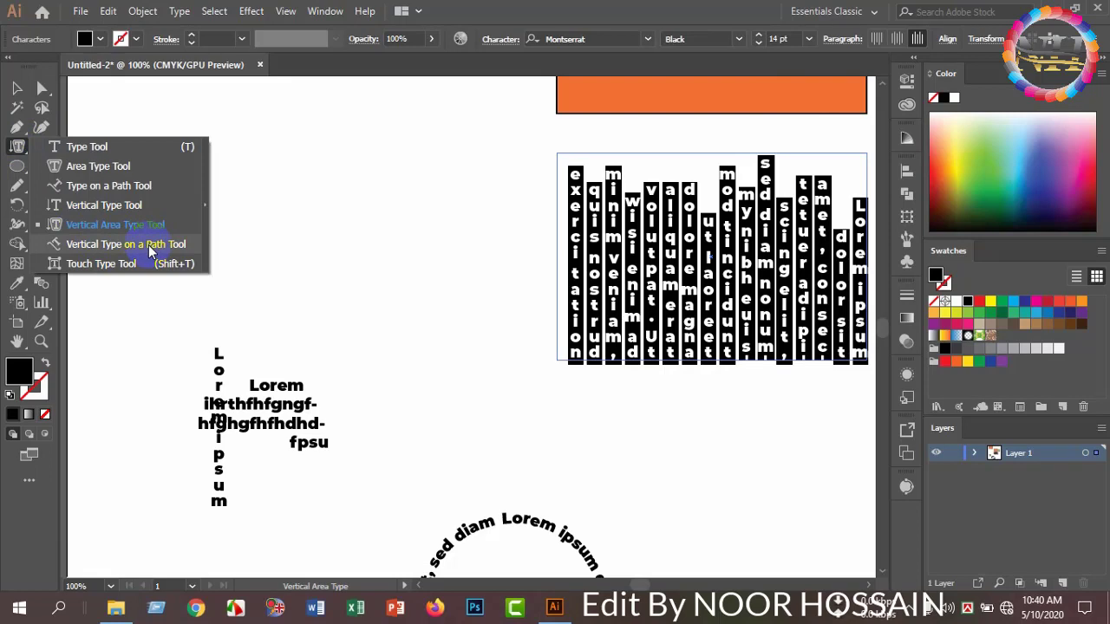
Run vertical Lorem ipsum text along the second orange rectangle's outline using Vertical Type on a Path.
{"action": "left_click", "coordinate": [131, 246]}
{"action": "left_click", "coordinate": [607, 299]}
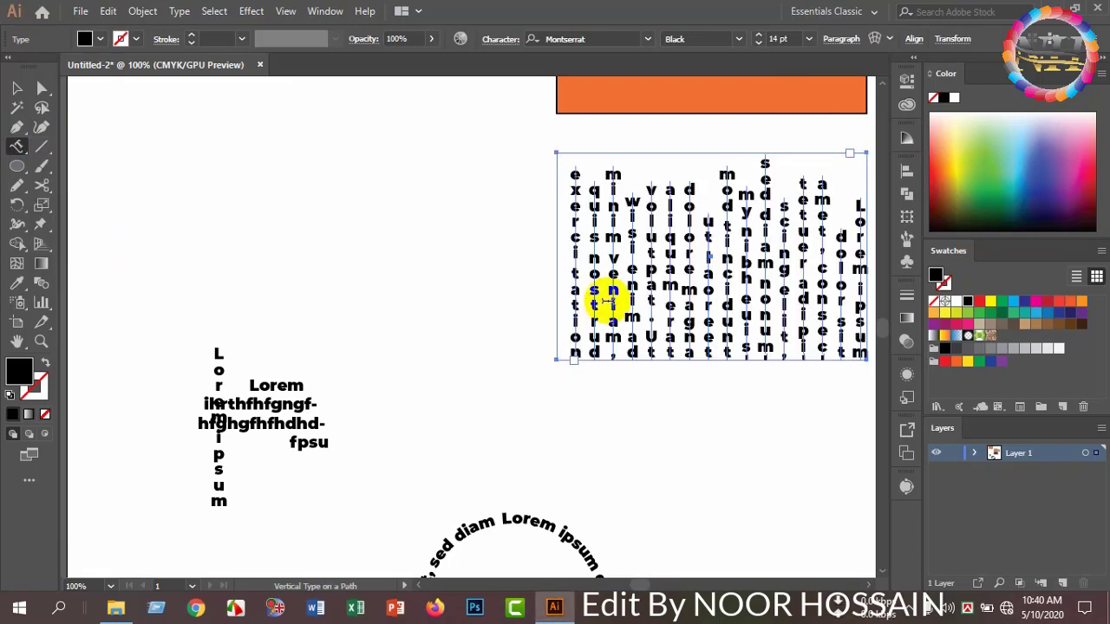
{"action": "scroll", "coordinate": [607, 299], "scroll_direction": "up", "scroll_amount": 5}
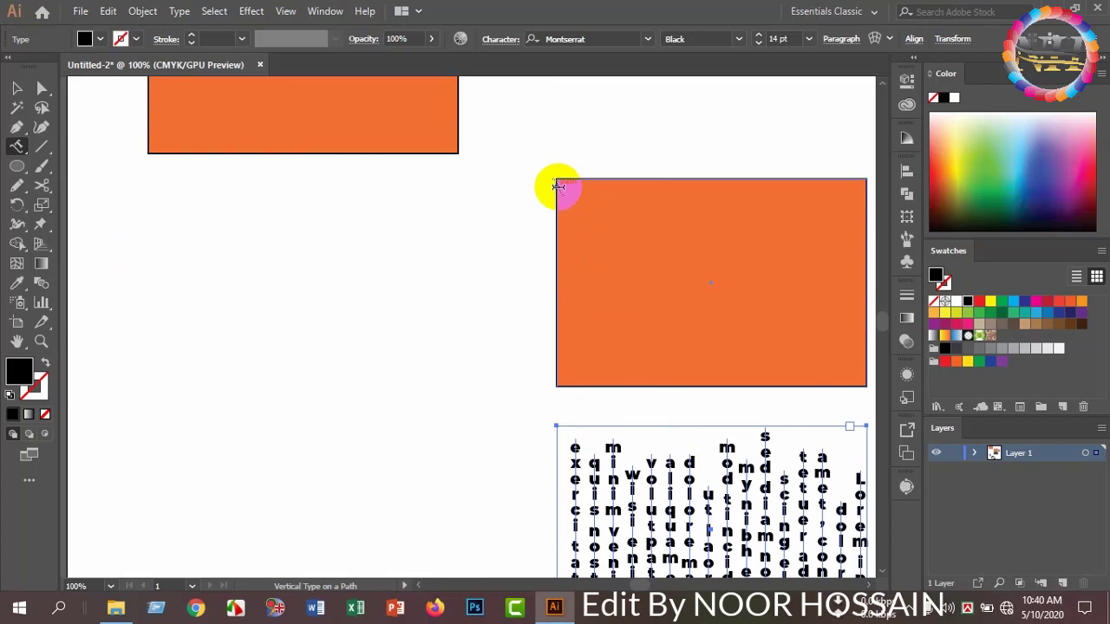
{"action": "left_click", "coordinate": [557, 185]}
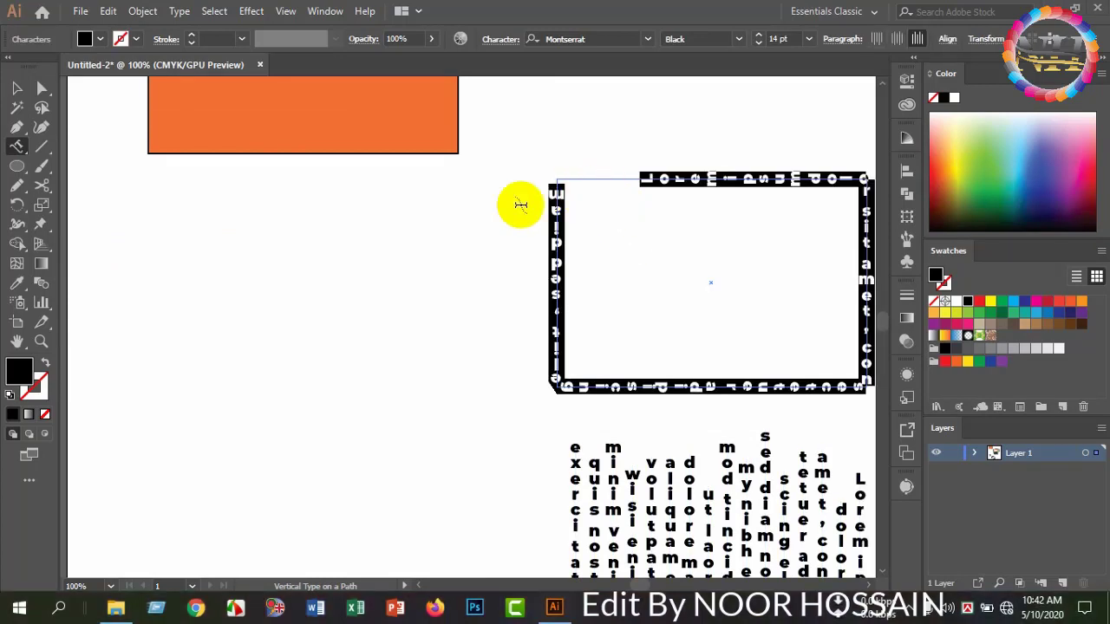
{"action": "left_click", "coordinate": [24, 156]}
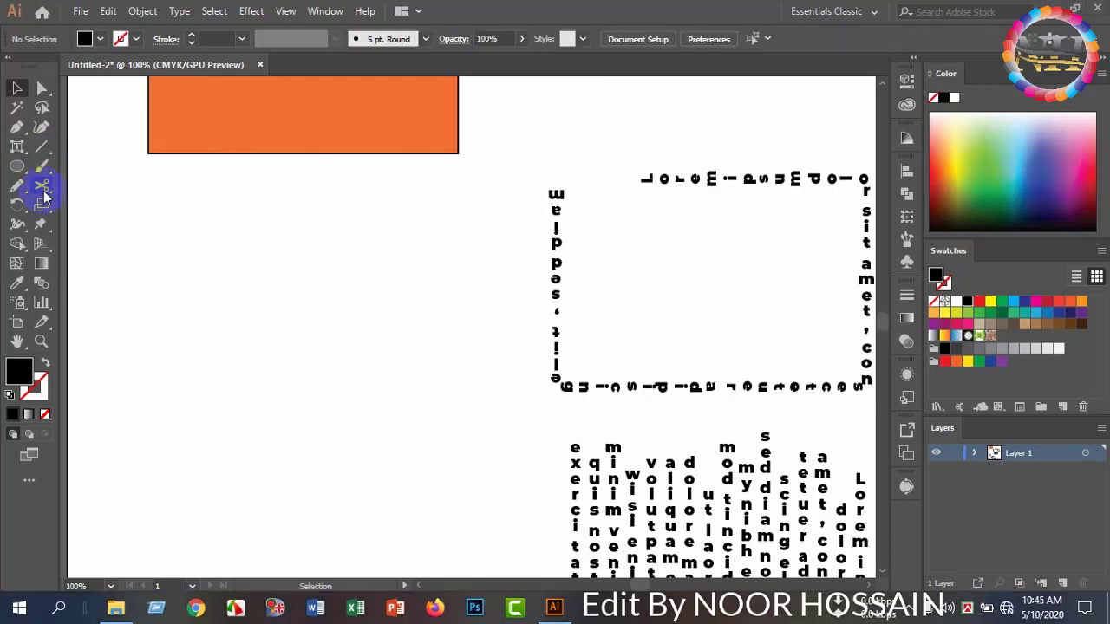
Place a Lorem ipsum placeholder line with the Type Tool and move it right and down.
{"action": "left_click", "coordinate": [17, 147]}
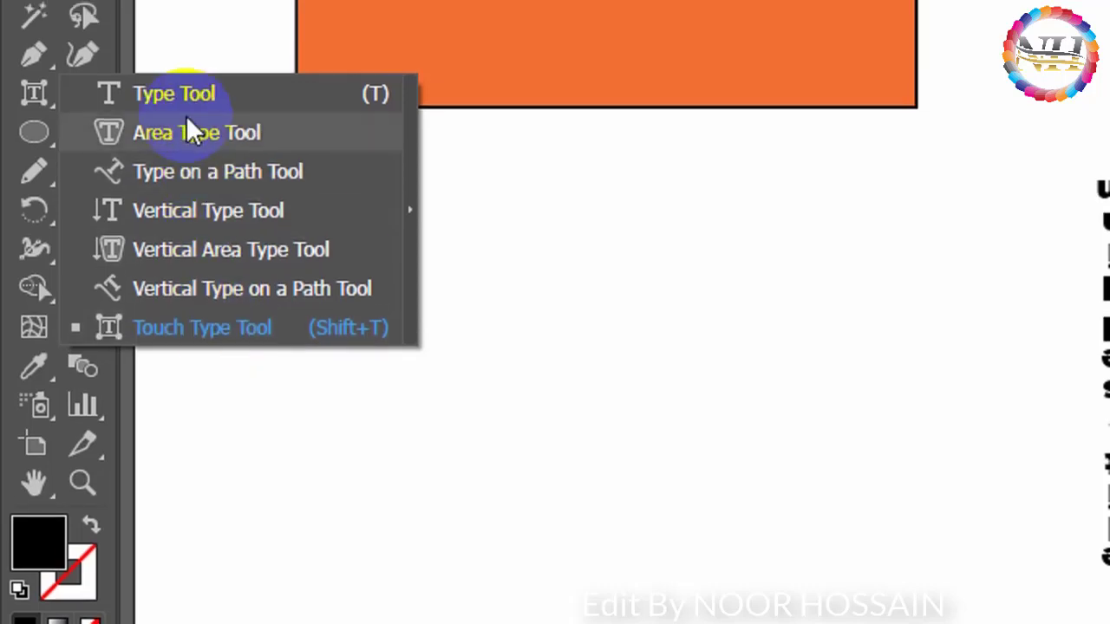
{"action": "left_click", "coordinate": [184, 156]}
{"action": "left_click", "coordinate": [282, 359]}
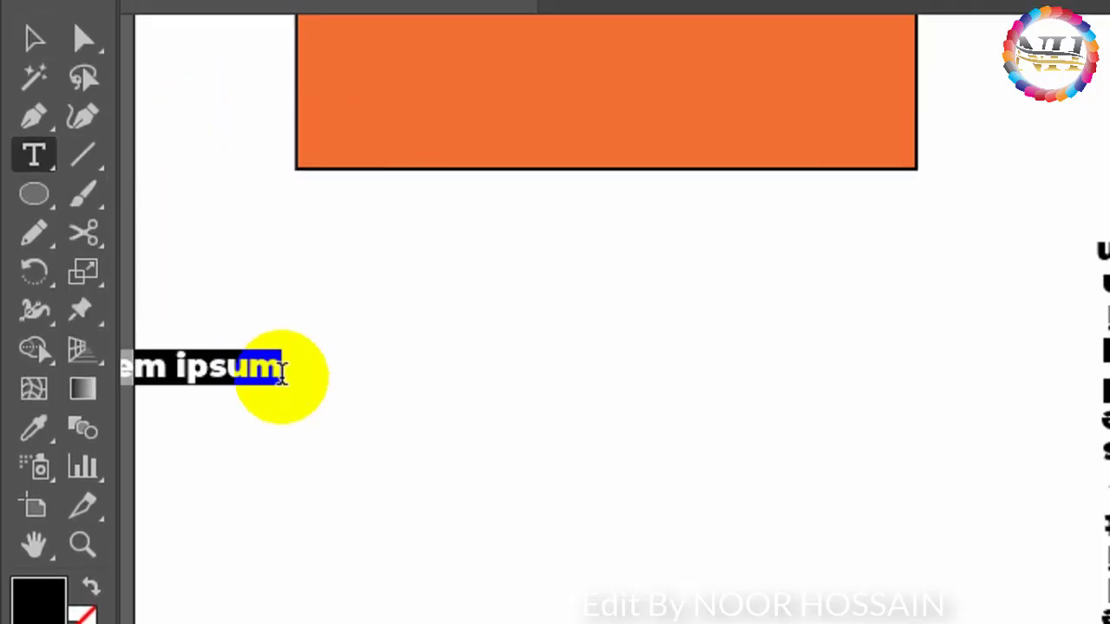
{"action": "left_click", "coordinate": [33, 158]}
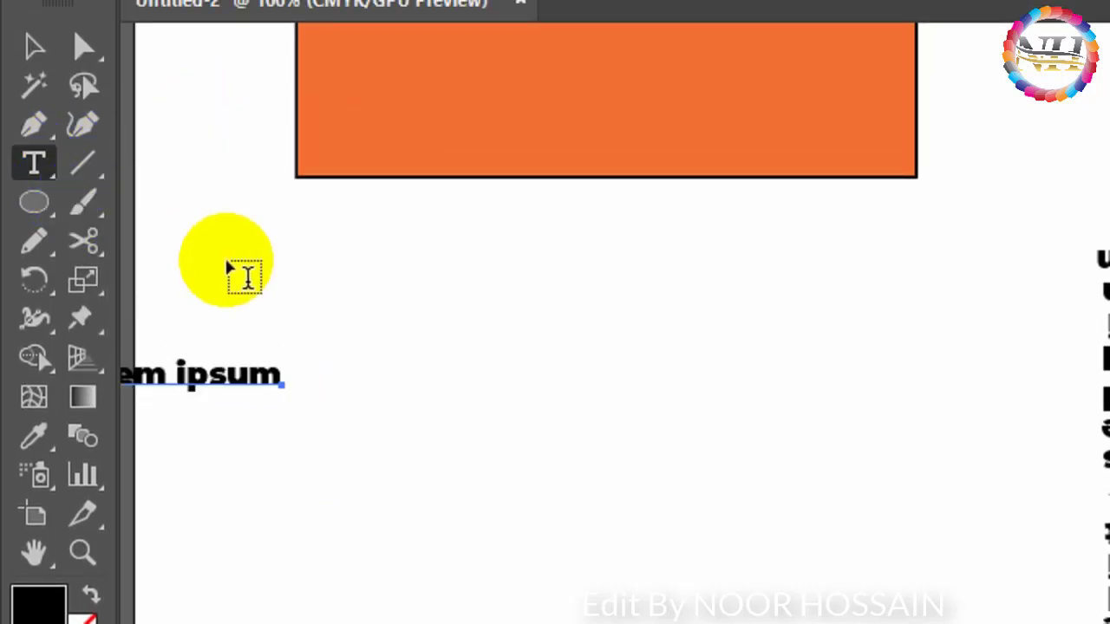
{"action": "left_click", "coordinate": [35, 47]}
{"action": "left_click_drag", "start_coordinate": [385, 375], "coordinate": [572, 379]}
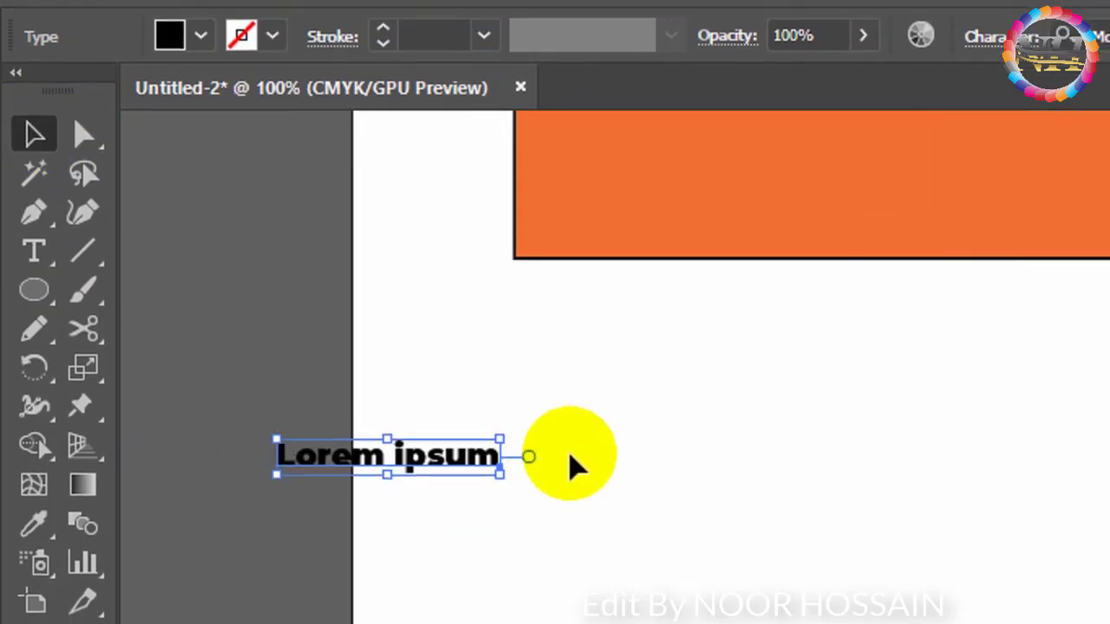
{"action": "left_click_drag", "start_coordinate": [425, 458], "coordinate": [687, 495]}
{"action": "left_click", "coordinate": [706, 531]}
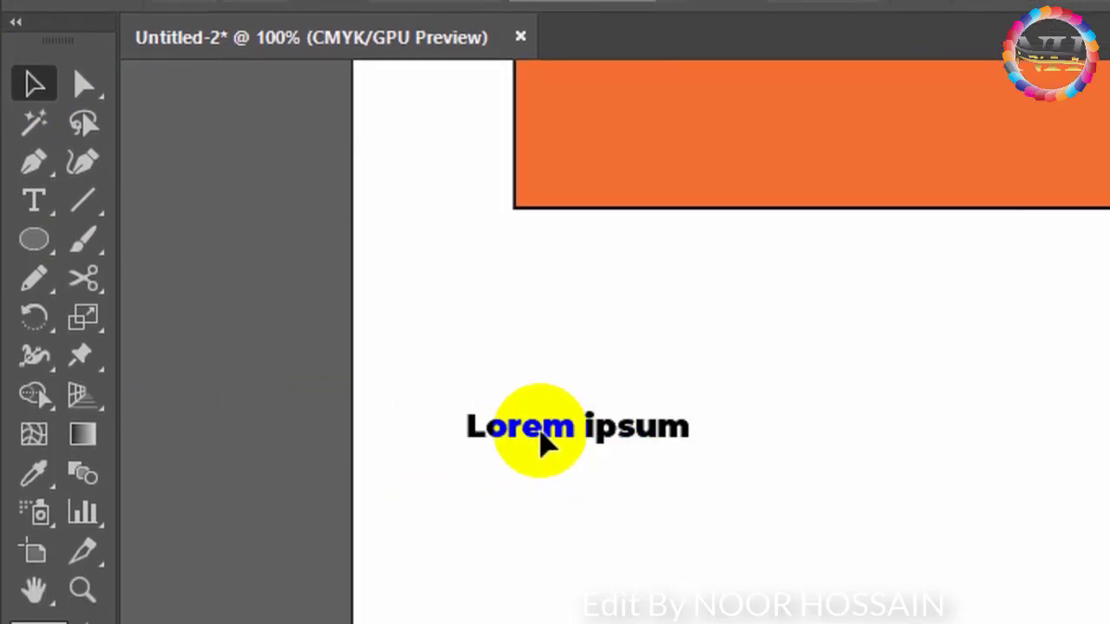
With the Touch Type Tool, enlarge the r of Lorem into a bigger R.
{"action": "left_click_drag", "start_coordinate": [38, 203], "coordinate": [208, 433]}
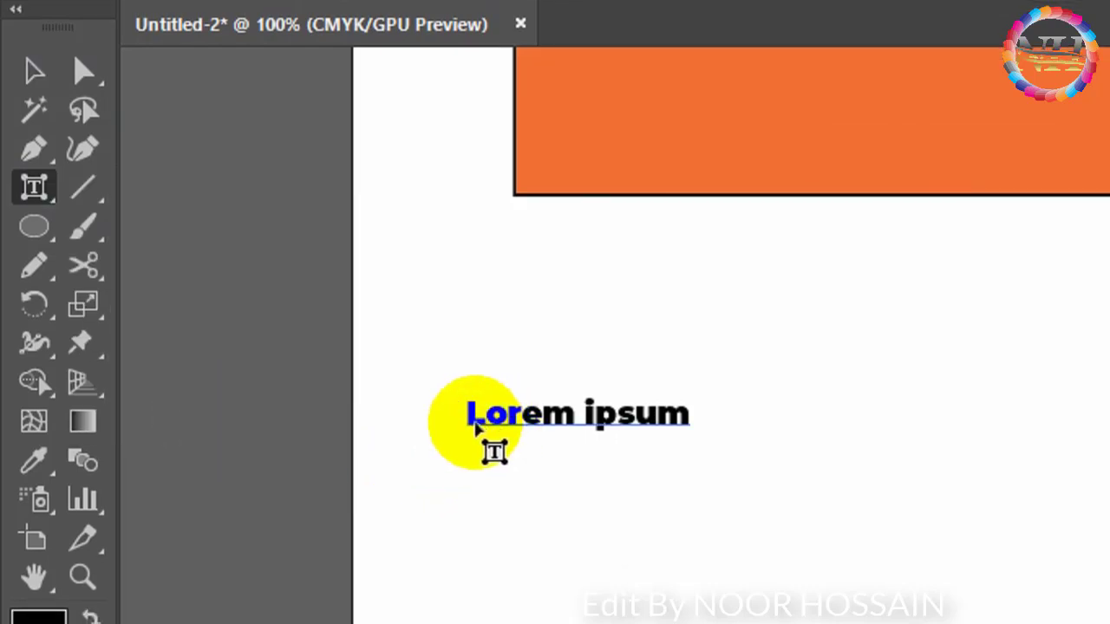
{"action": "left_click", "coordinate": [475, 418]}
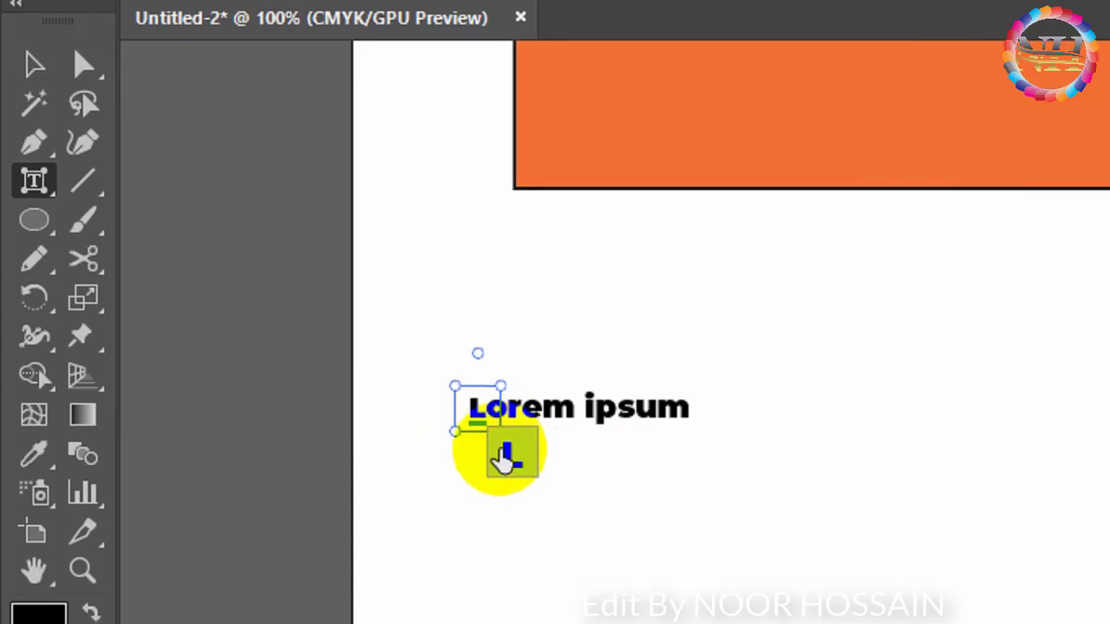
{"action": "left_click", "coordinate": [513, 414]}
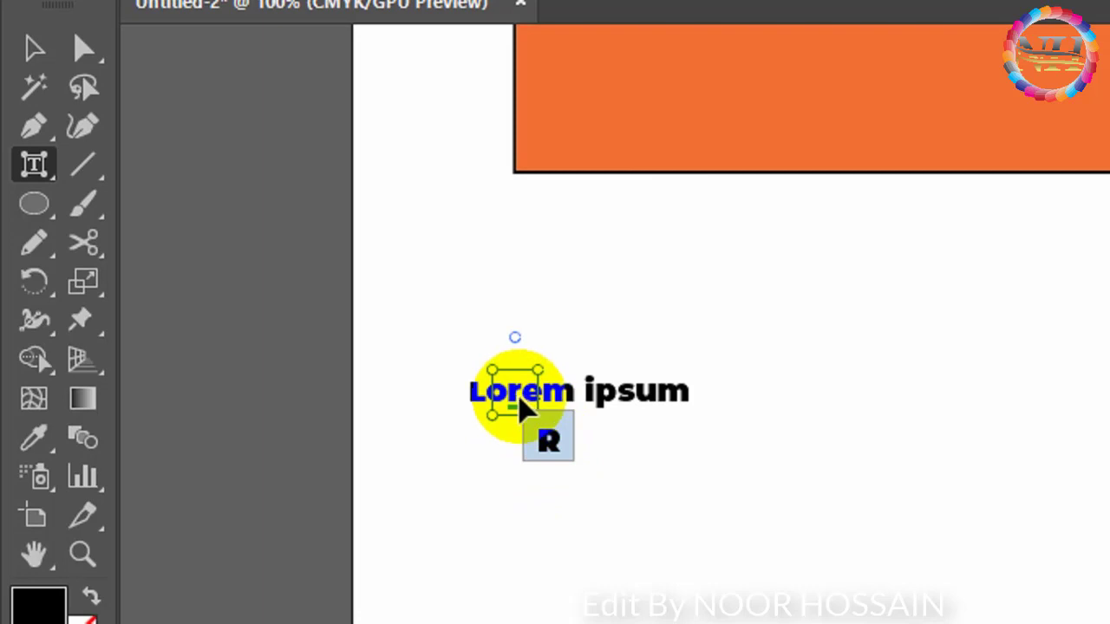
{"action": "left_click_drag", "start_coordinate": [550, 441], "coordinate": [539, 452]}
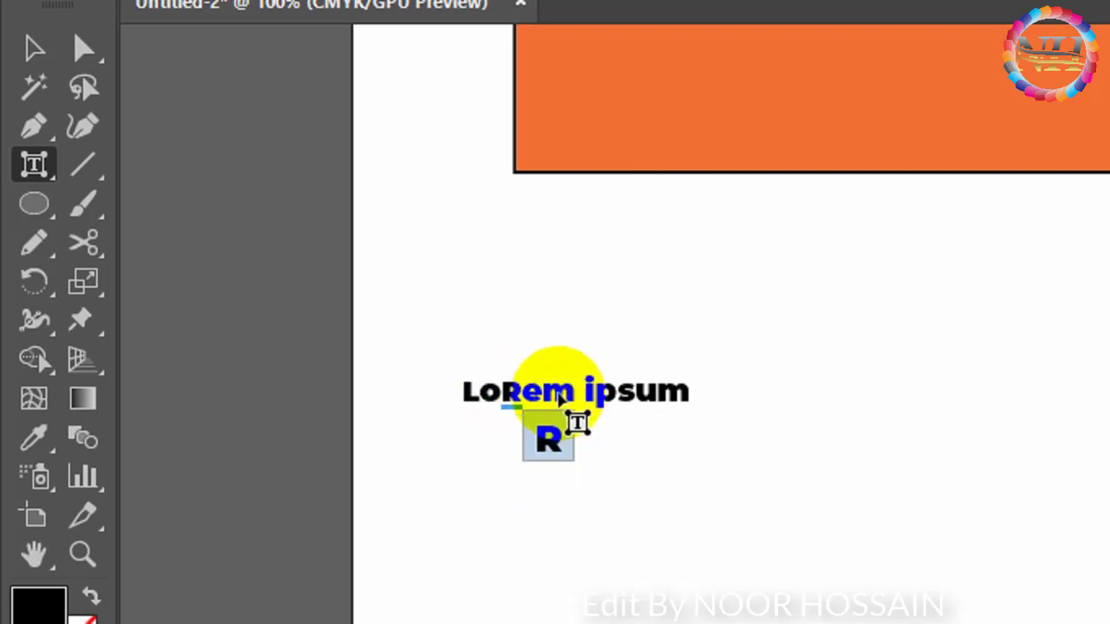
Raise the m above the baseline so the line reads 'LoRemipsum'.
{"action": "left_click", "coordinate": [564, 396]}
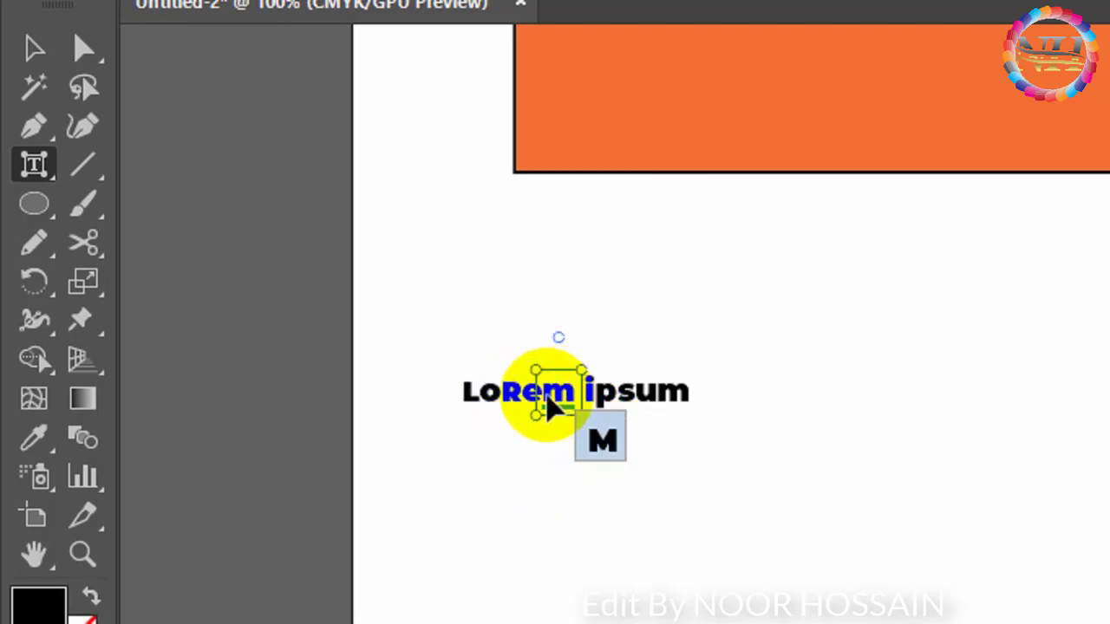
{"action": "mouse_move", "coordinate": [564, 403]}
{"action": "left_mouse_down"}
{"action": "mouse_move", "coordinate": [561, 267]}
{"action": "mouse_move", "coordinate": [570, 401]}
{"action": "left_mouse_up"}
{"action": "left_click", "coordinate": [568, 337]}
{"action": "left_click", "coordinate": [557, 265]}
{"action": "left_click", "coordinate": [587, 389]}
{"action": "left_click", "coordinate": [706, 405]}
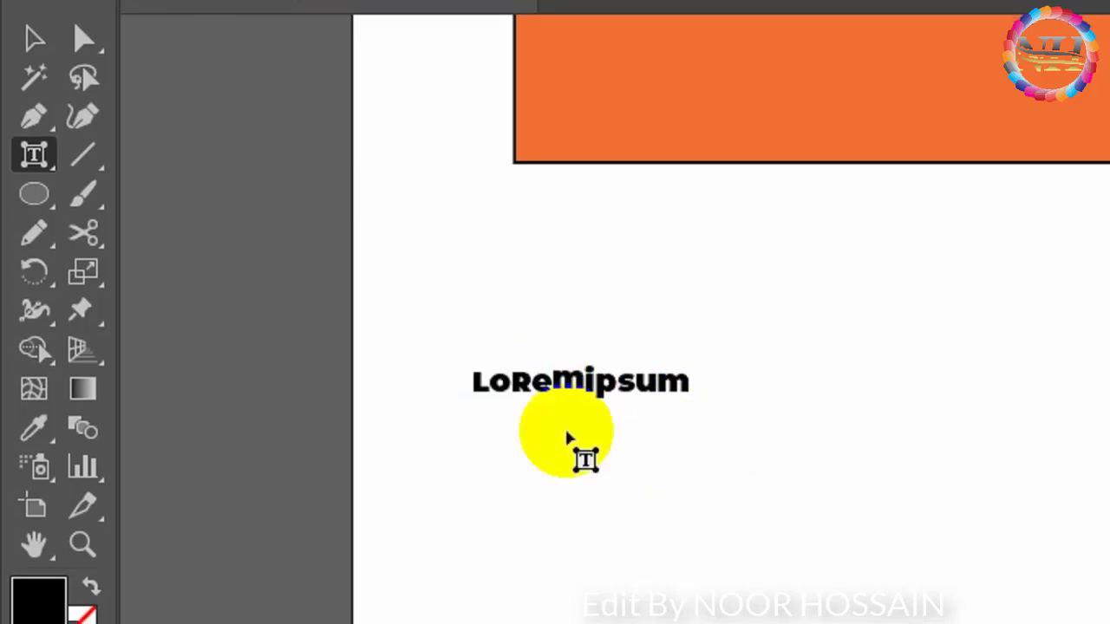
{"action": "left_click", "coordinate": [33, 44]}
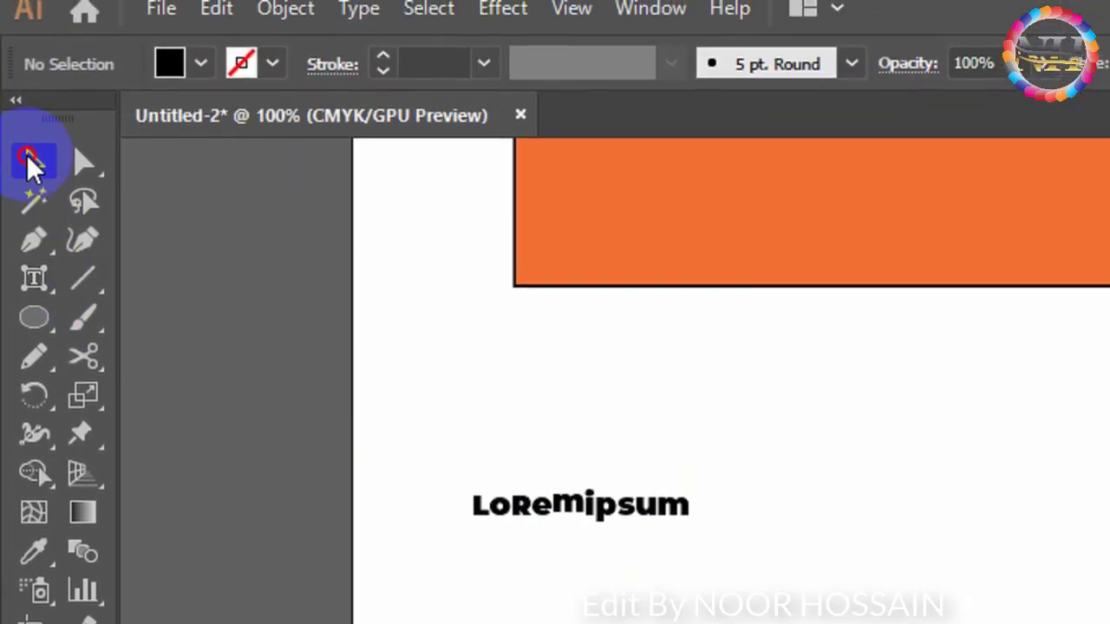
{"action": "left_click", "coordinate": [558, 348]}
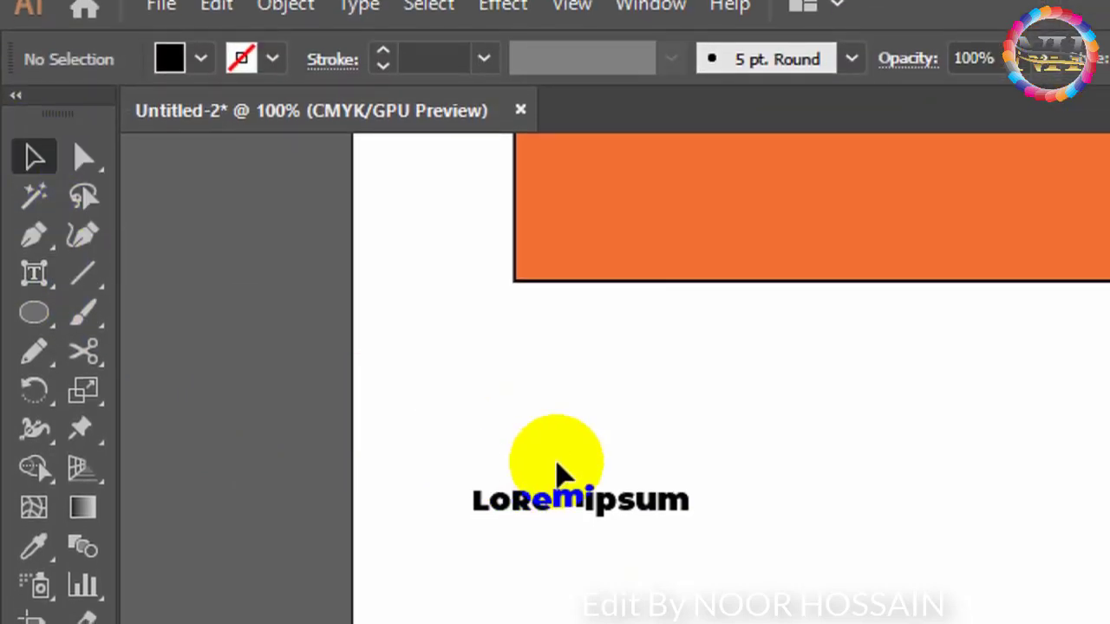